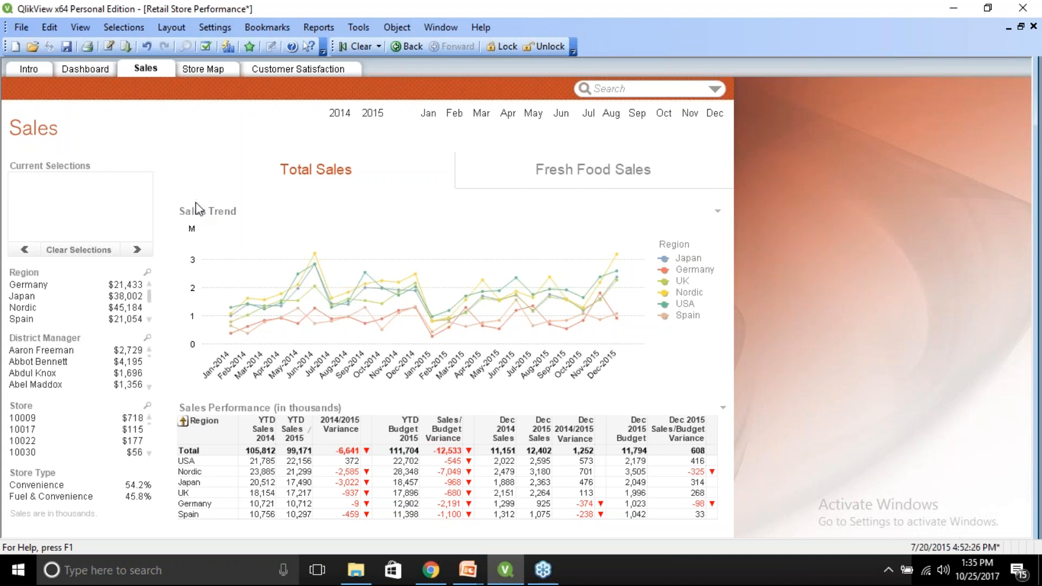
Fuzzy-search the District Manager list for a misspelled manager's first name, select the top match, then deselect it.
click(148, 340)
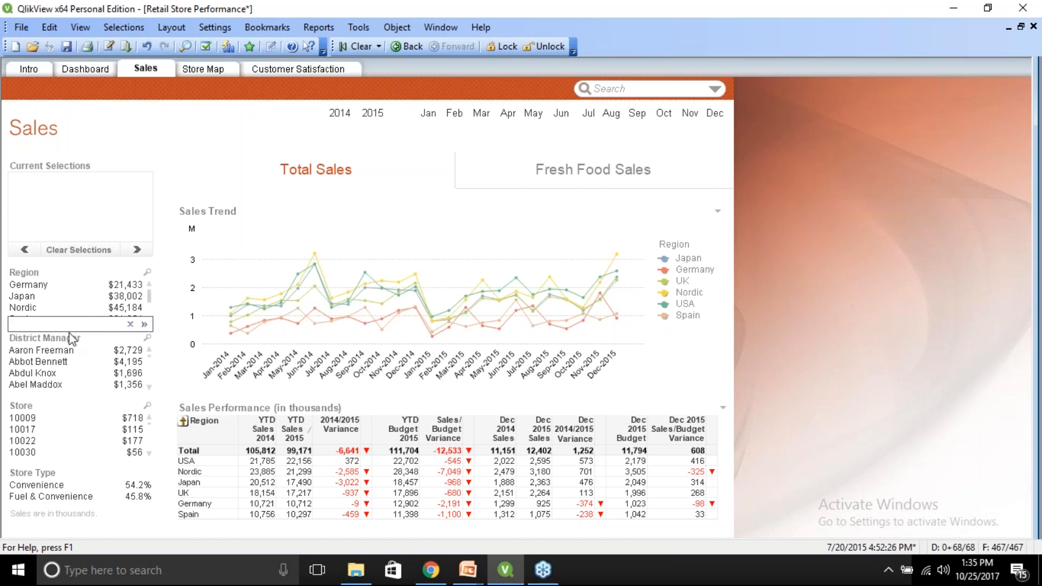
text(aron)
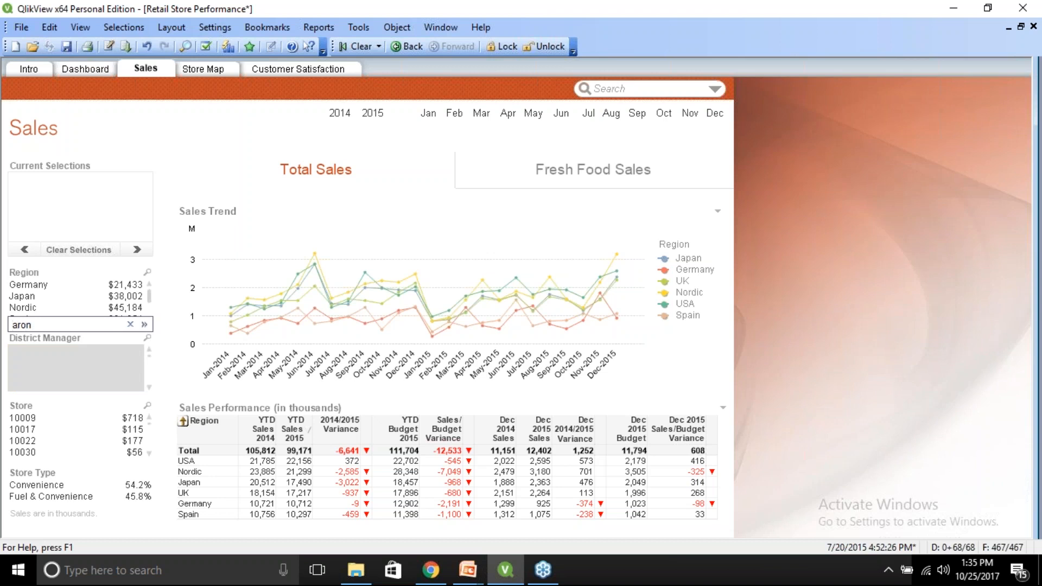
key(Home)
text(~)
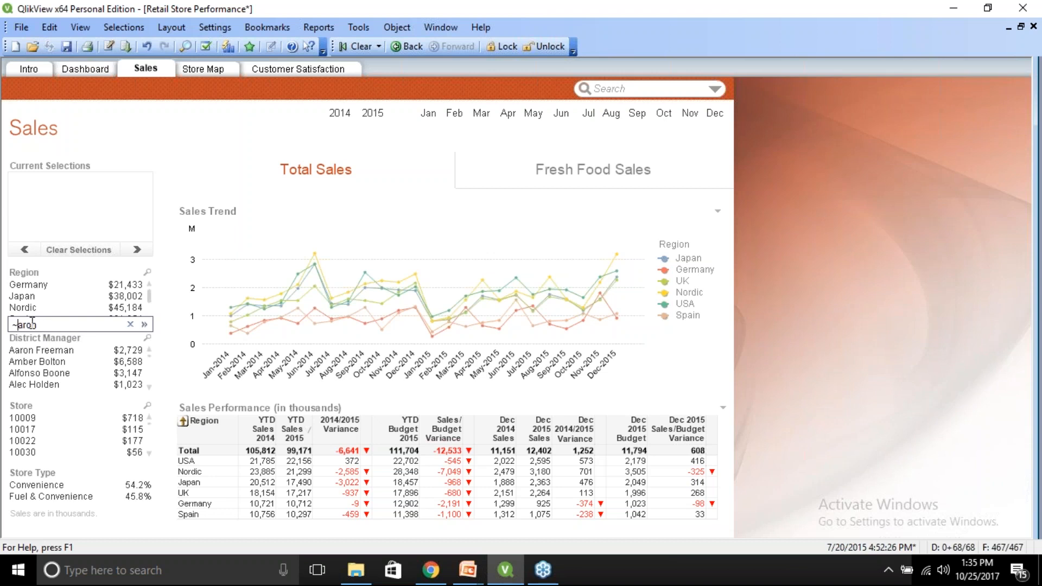
click(33, 353)
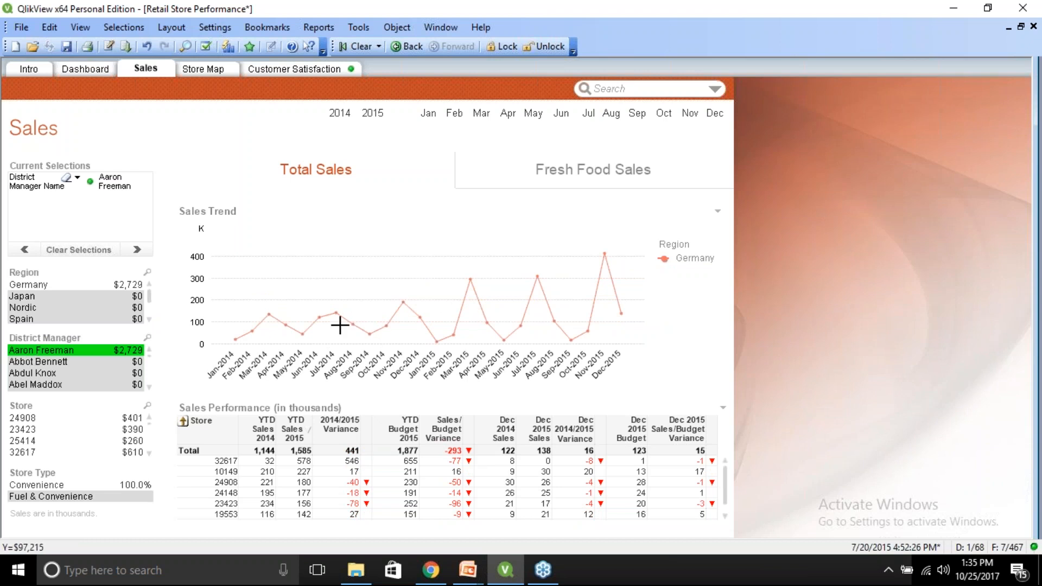
click(82, 353)
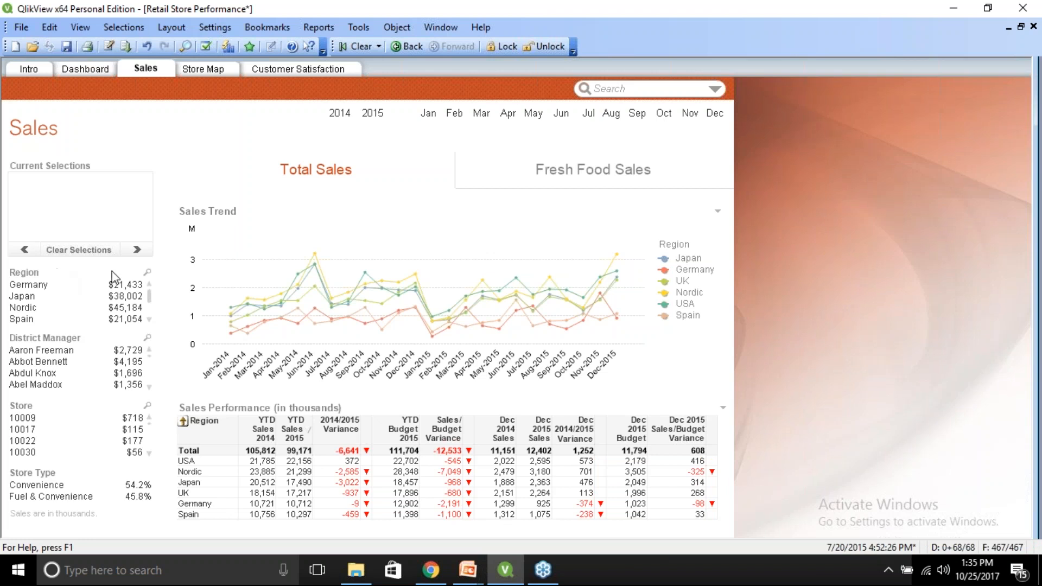
click(147, 405)
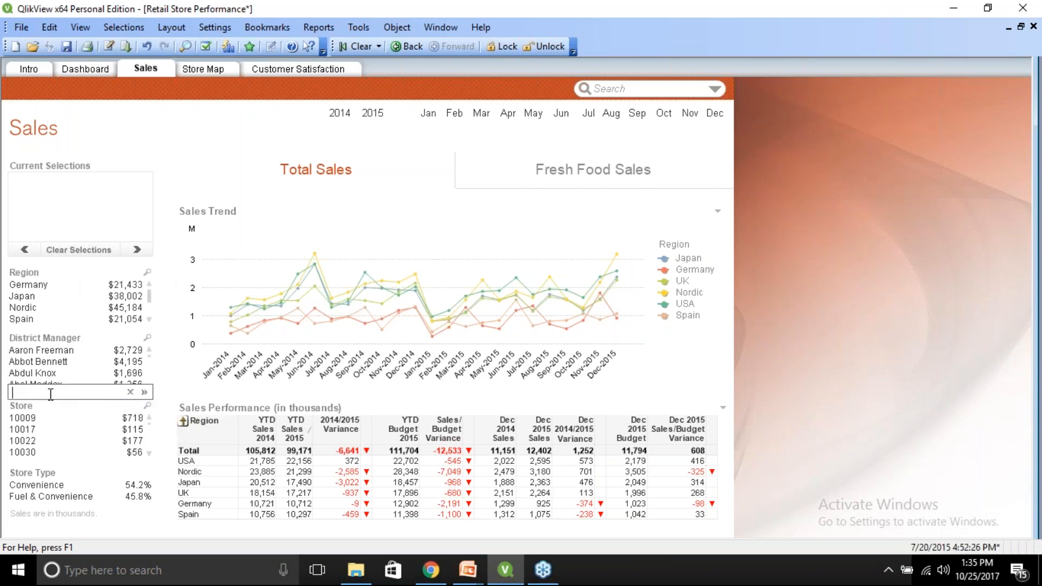
text(~100)
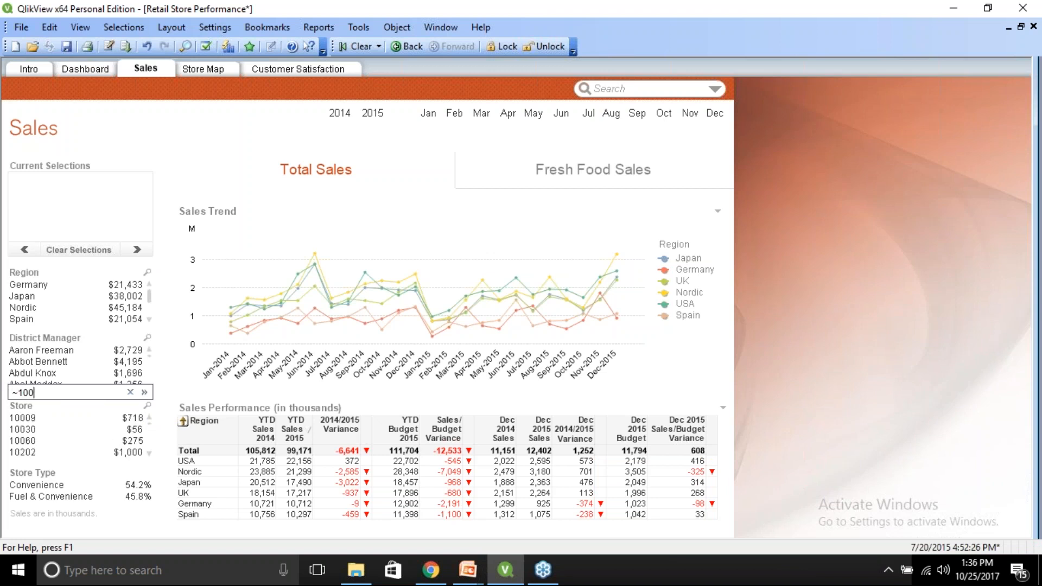
text(0)
key(BackSpace)
key(BackSpace)
key(BackSpace)
key(BackSpace)
key(BackSpace)
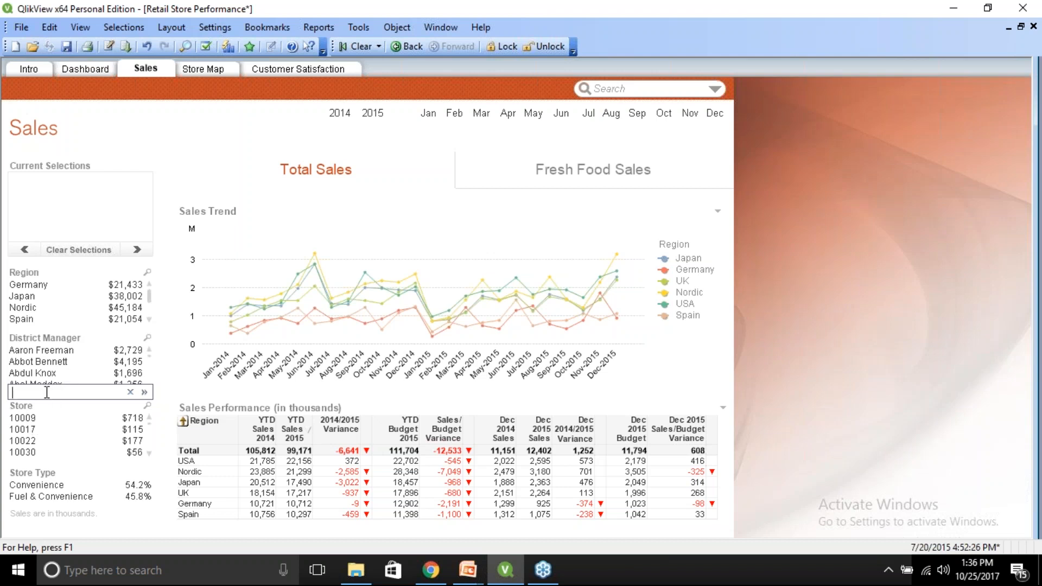
Run an associative search for 10009 from the District Manager list, filter by Store 10009, then select and clear its manager.
click(147, 337)
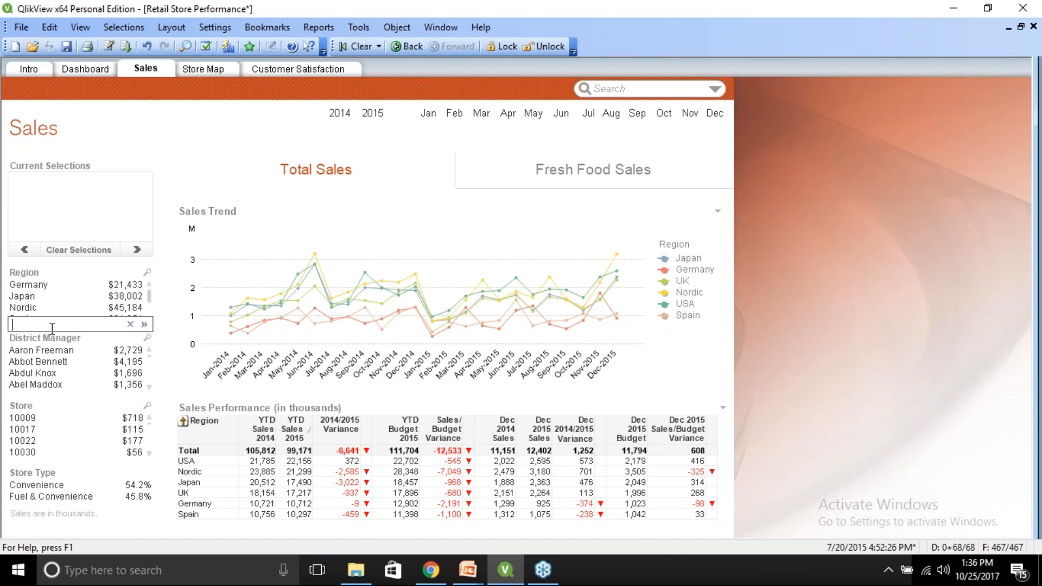
text(100)
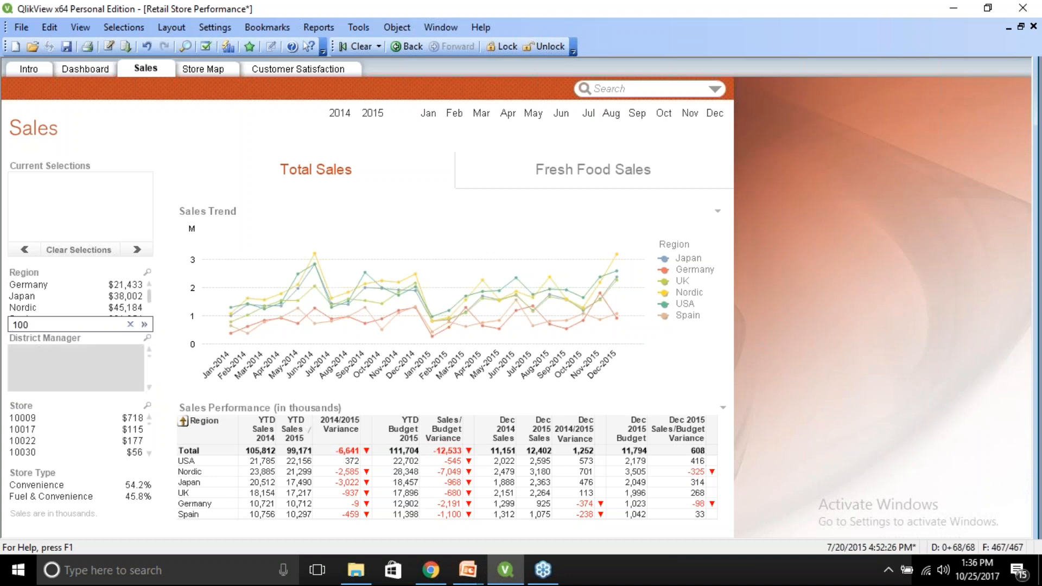
text(09)
click(144, 325)
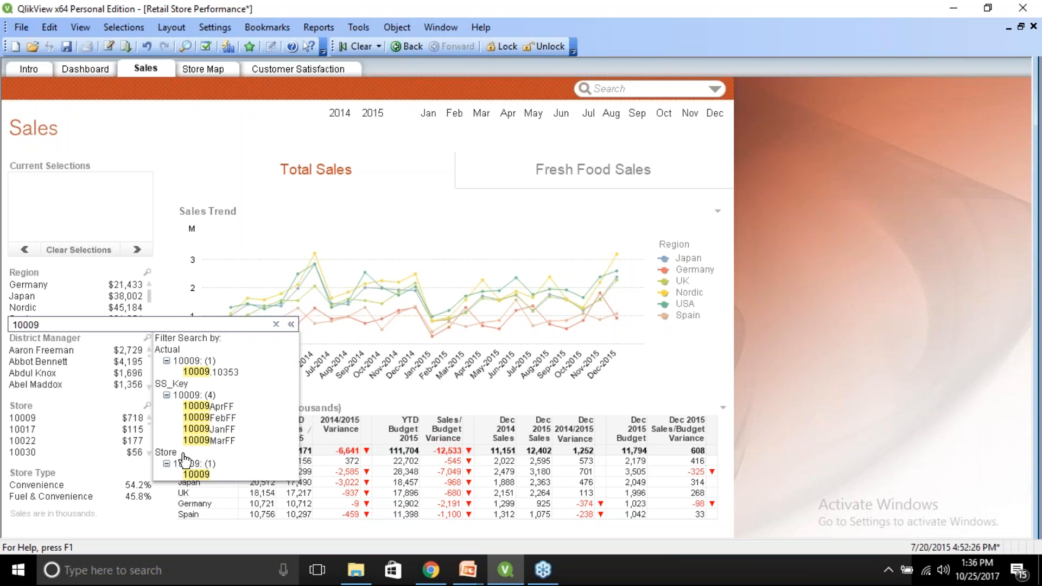
click(196, 476)
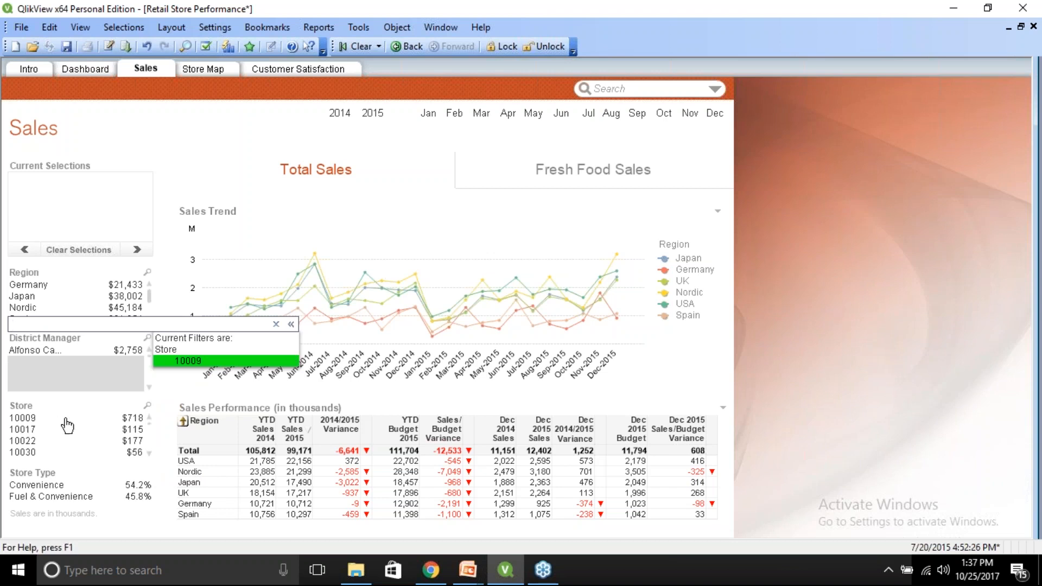
click(55, 353)
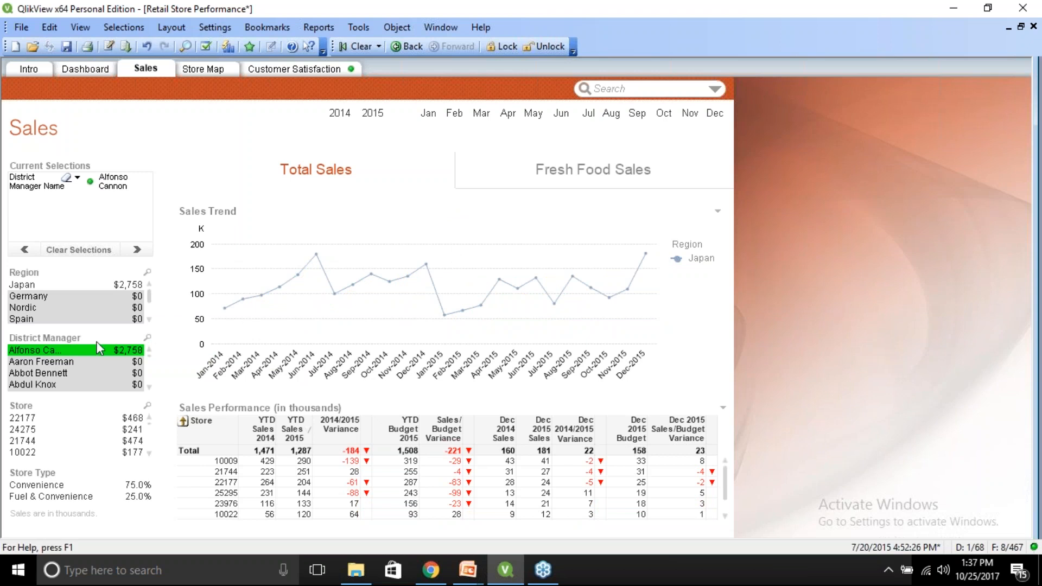
click(50, 352)
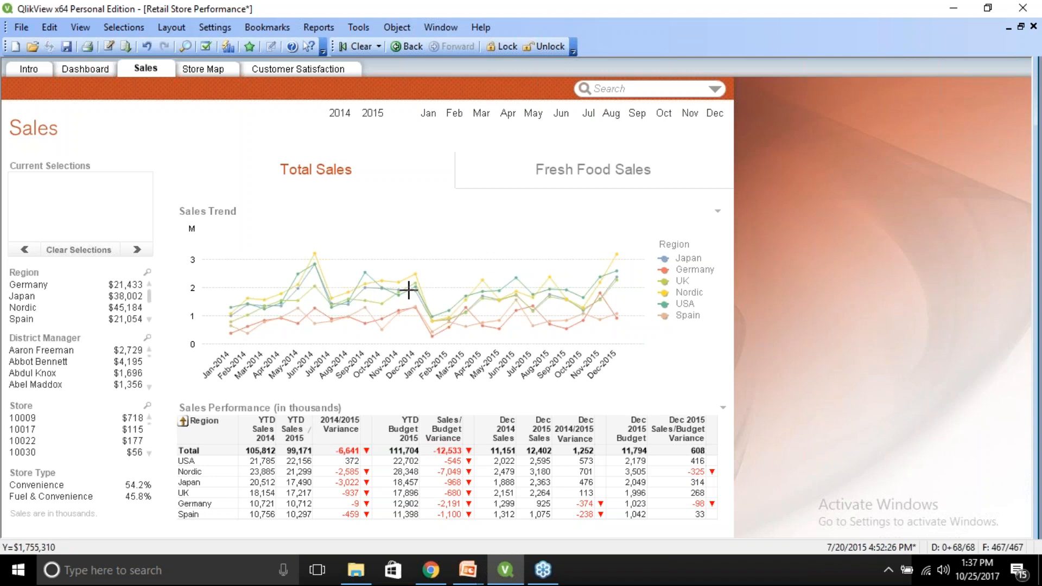
Select year 2014 and set it as the reference state on the Sales Trend chart.
click(342, 115)
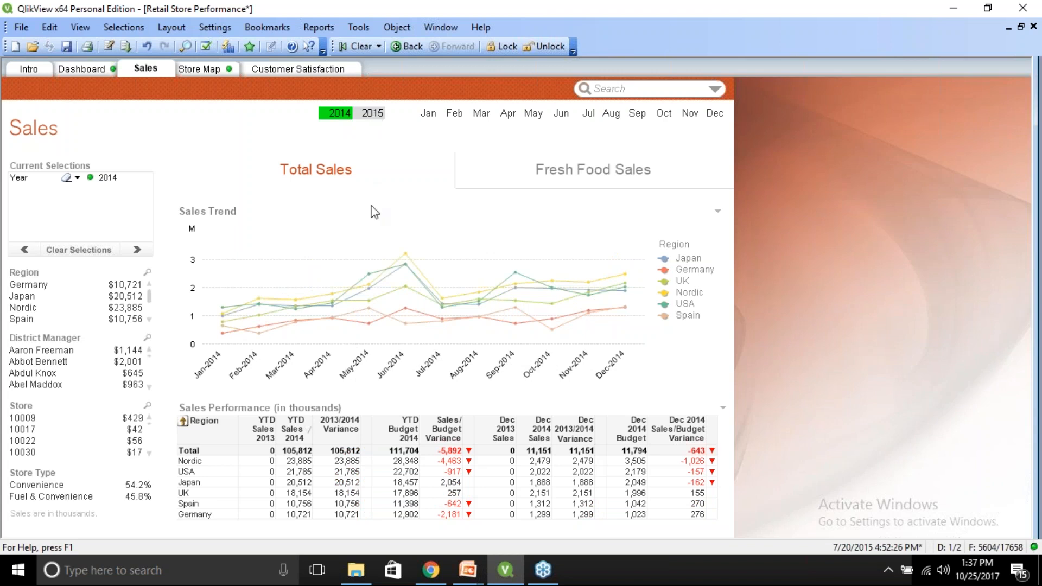
right_click(382, 271)
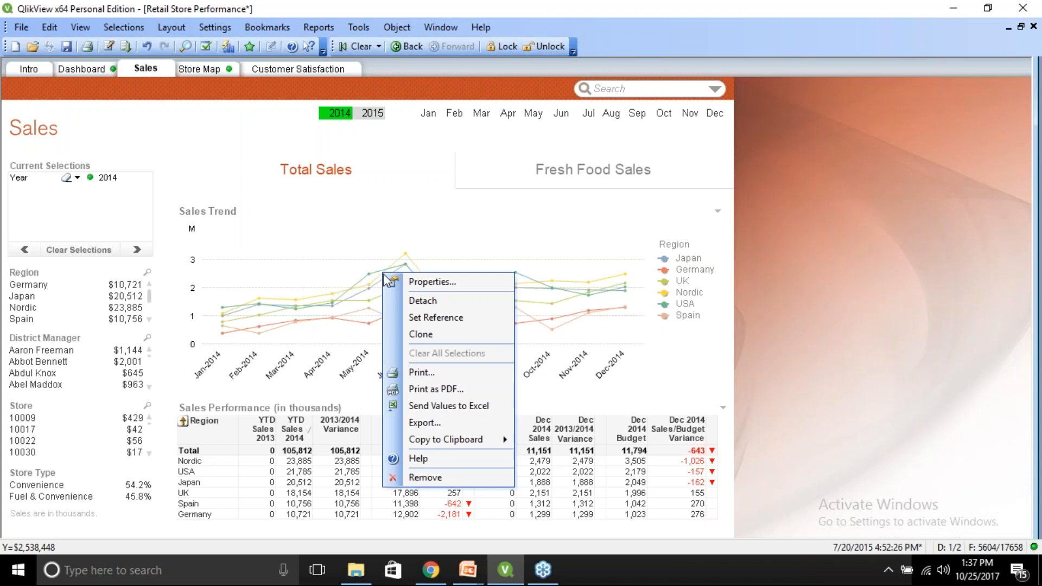
click(418, 318)
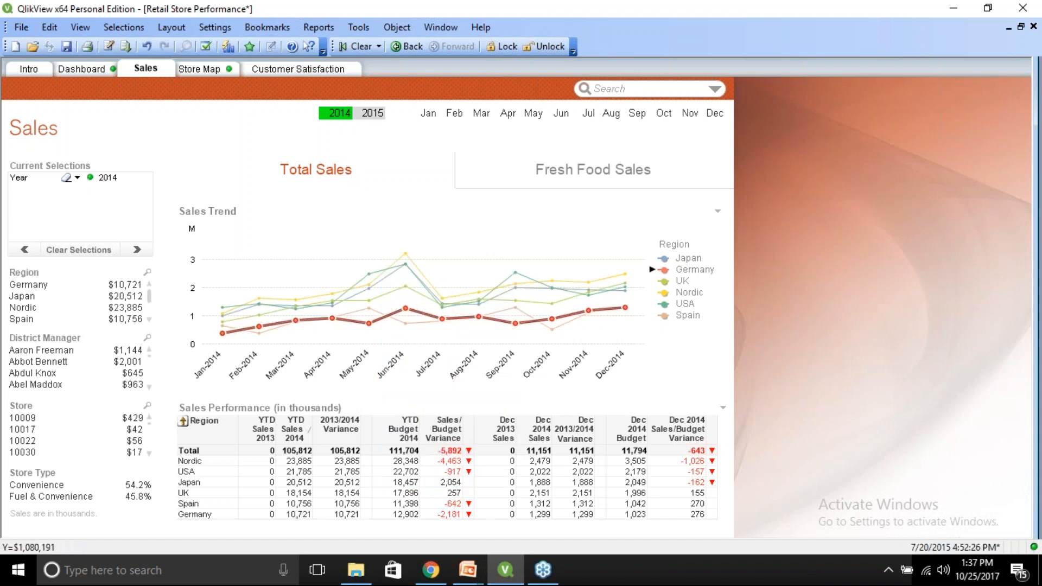
Select 2015 to compare against the 2014 reference, then clear the chart's reference and deselect 2015.
click(374, 115)
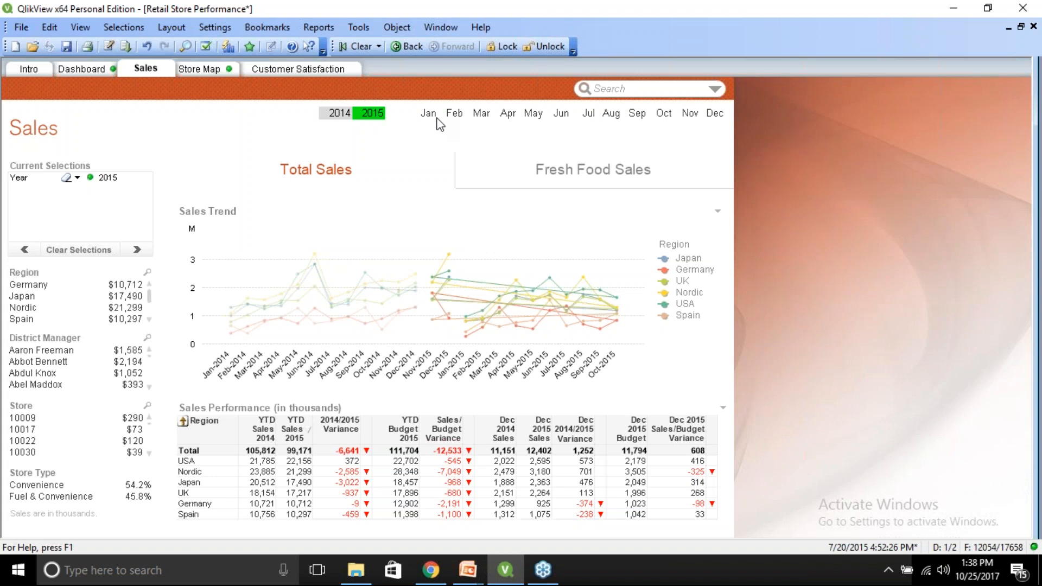
right_click(373, 248)
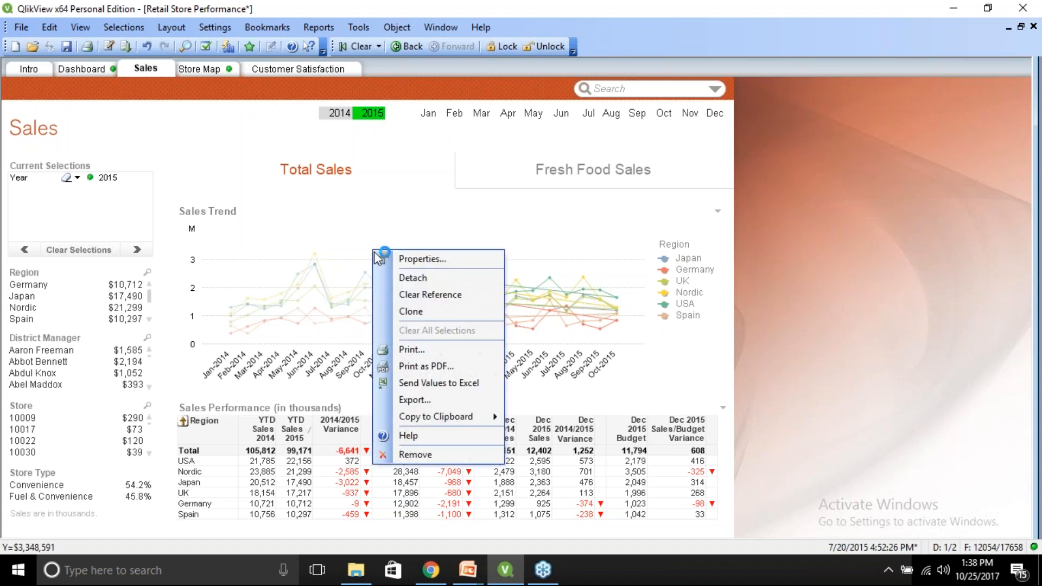
click(400, 293)
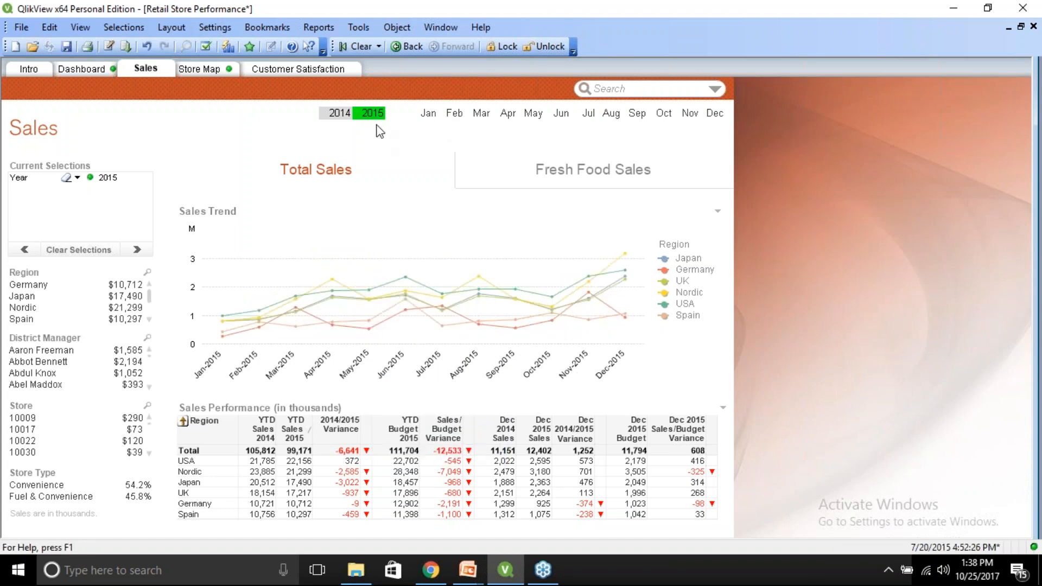
click(372, 113)
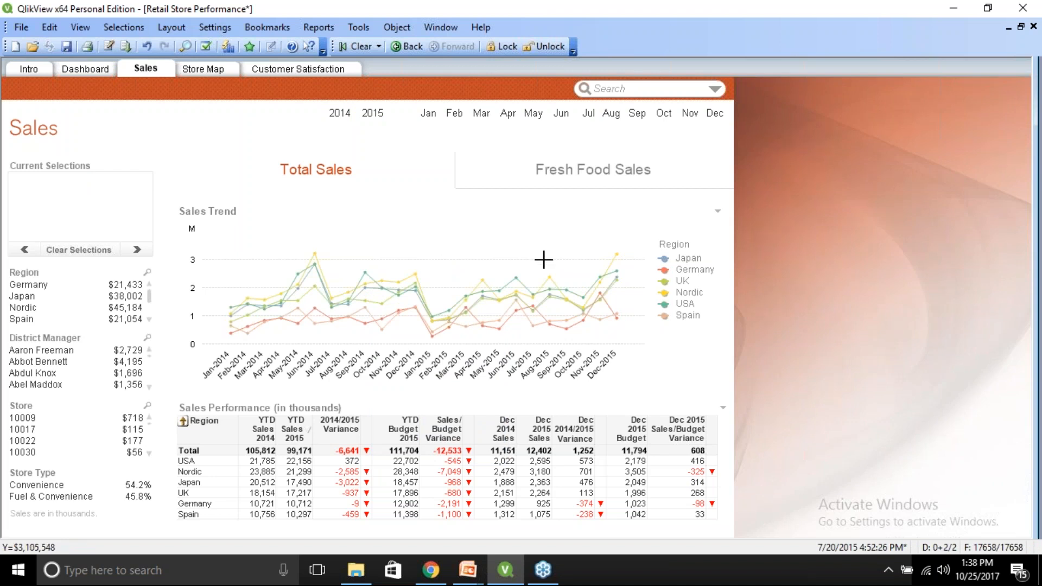
Resize the Sales Trend legend area and move the legend to the chart's upper-left corner.
mouse_move(601, 302)
click(492, 239)
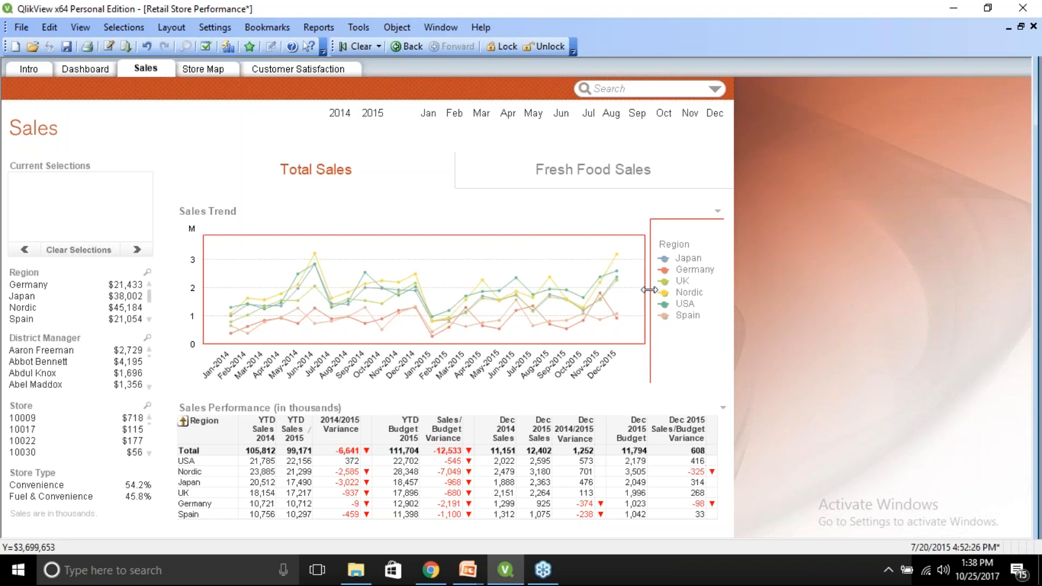
drag(650, 291, 559, 290)
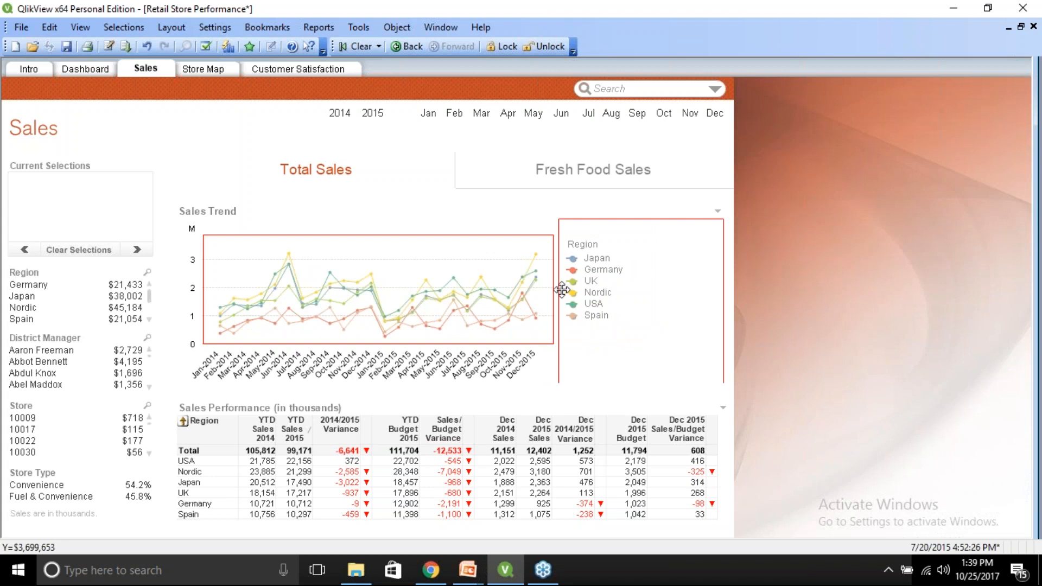
drag(562, 290, 601, 291)
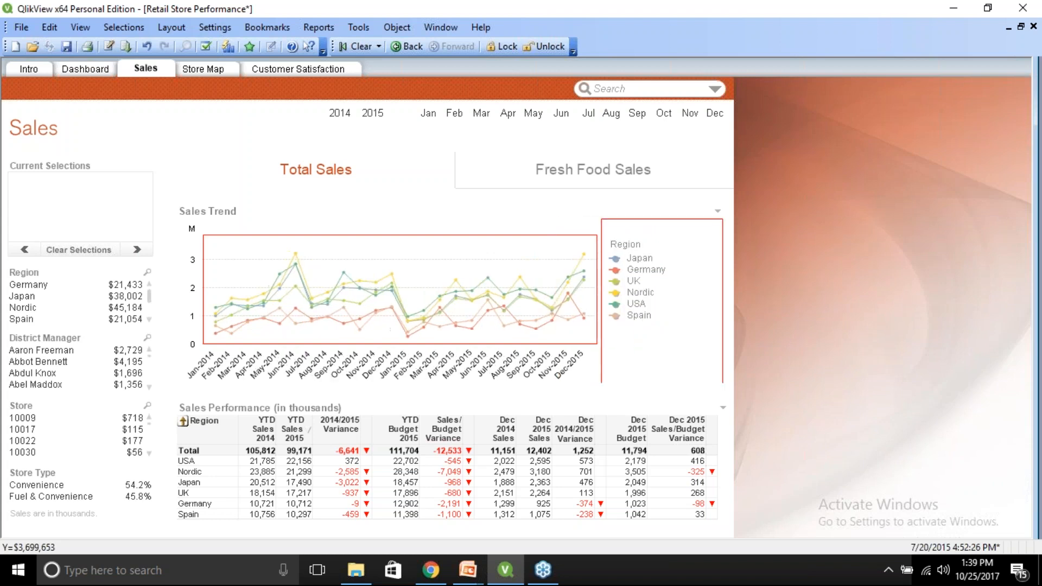
key(ctrl+shift)
drag(643, 287, 449, 210)
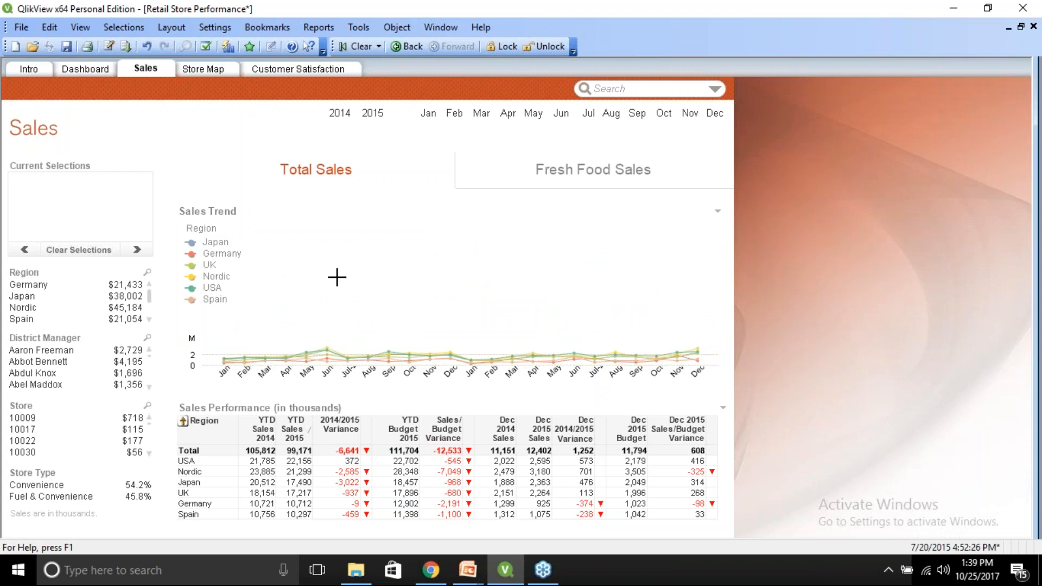
Open the Sales Trend chart properties, reset user sizing and user docking, and apply the changes.
right_click(379, 282)
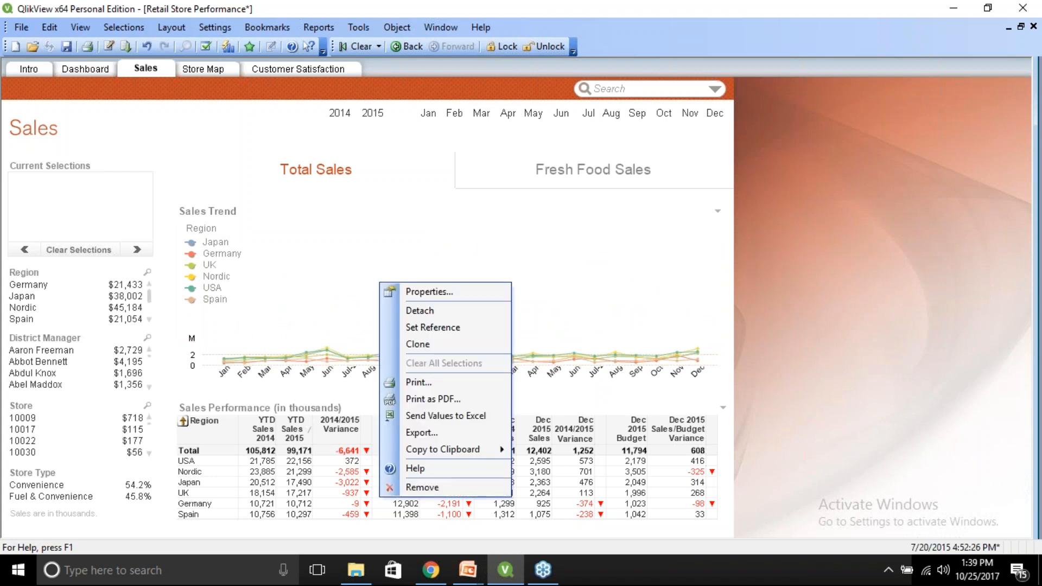
click(412, 292)
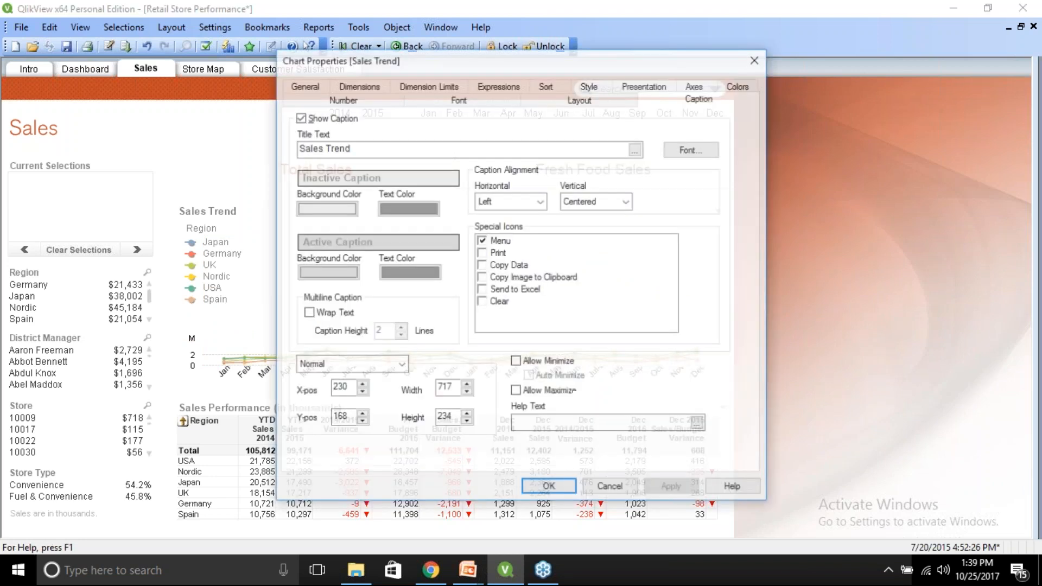
click(303, 87)
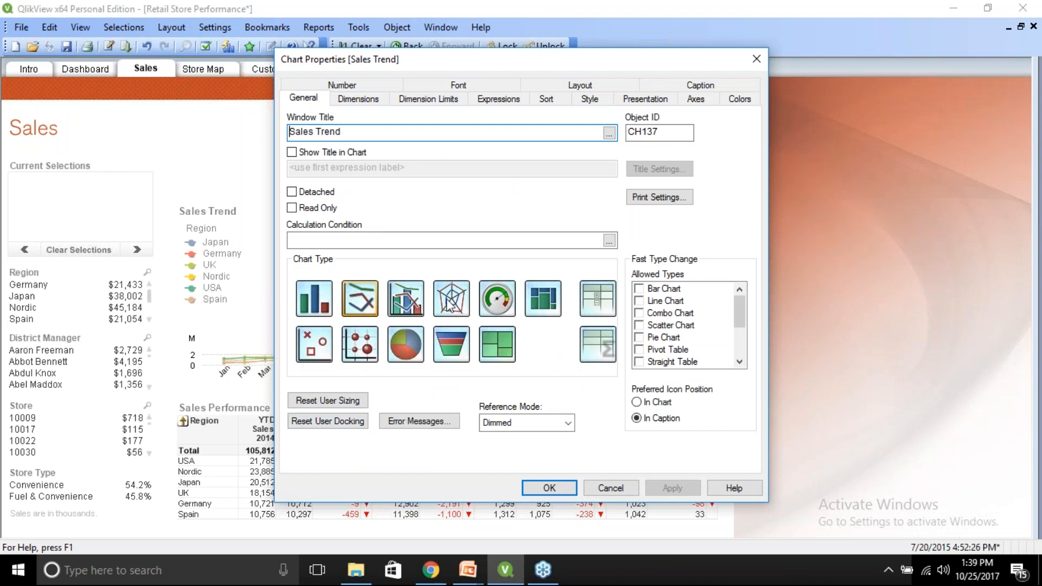
drag(553, 65, 762, 100)
click(541, 435)
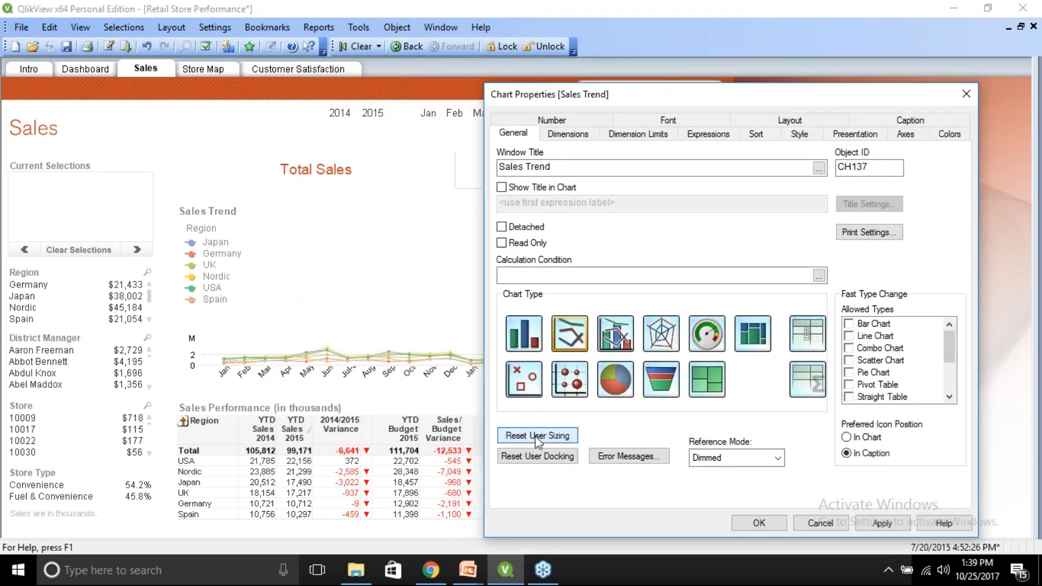
click(870, 519)
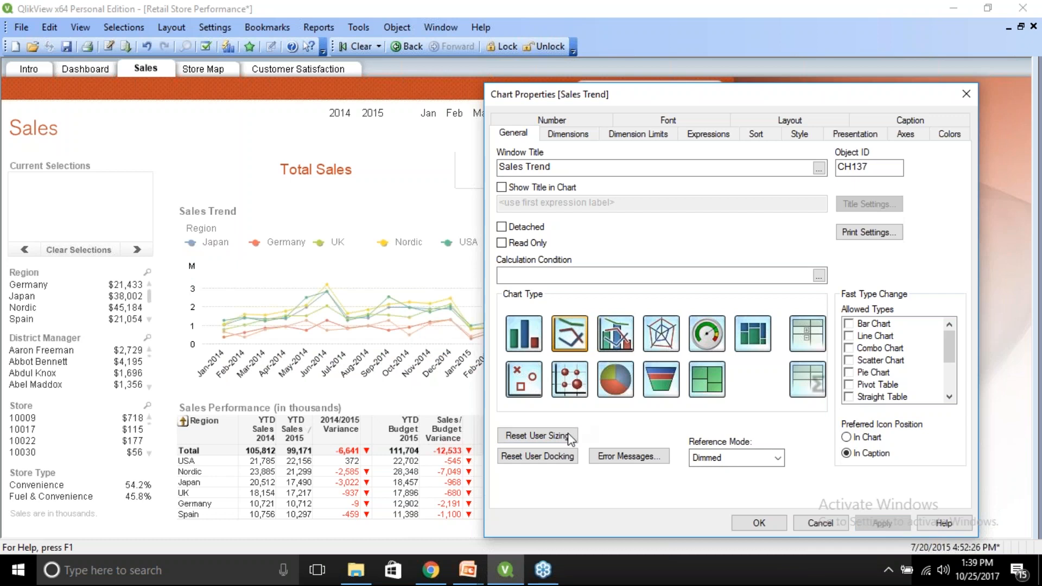
click(537, 457)
click(894, 522)
click(759, 523)
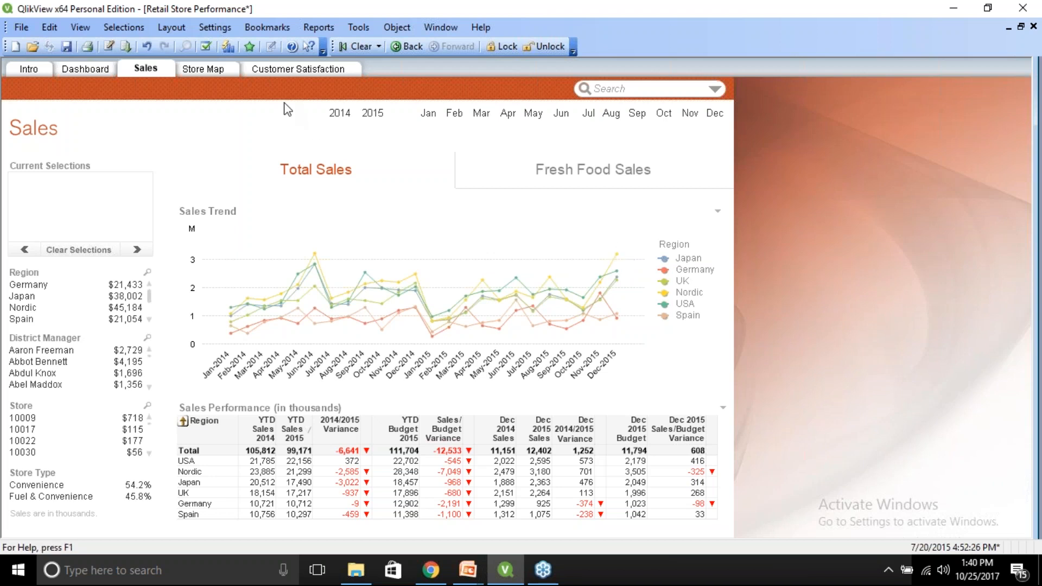
Browse the Customer Satisfaction and Store Map sheets, returning to the Sales sheet.
click(283, 70)
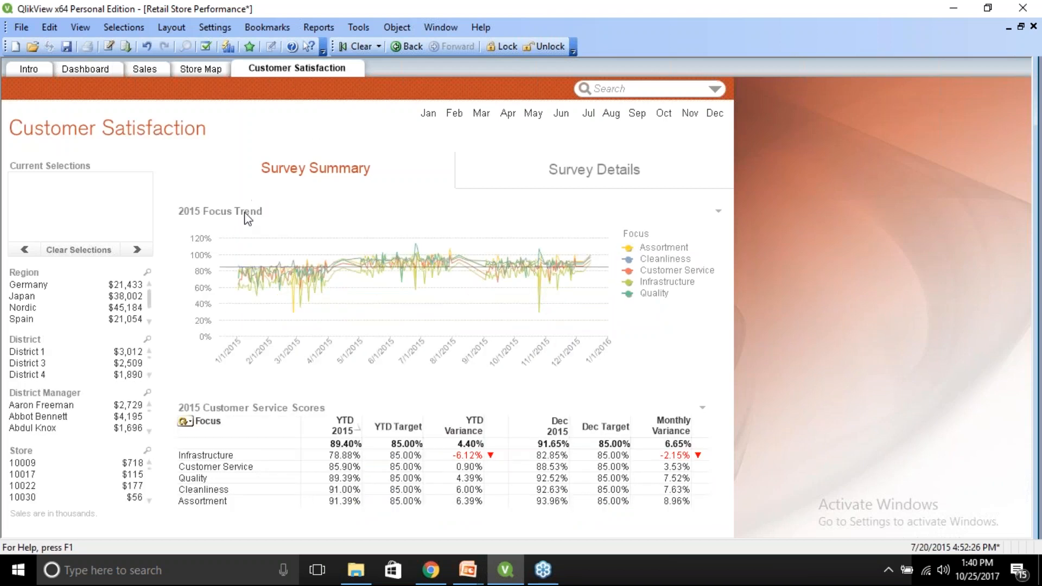
click(200, 69)
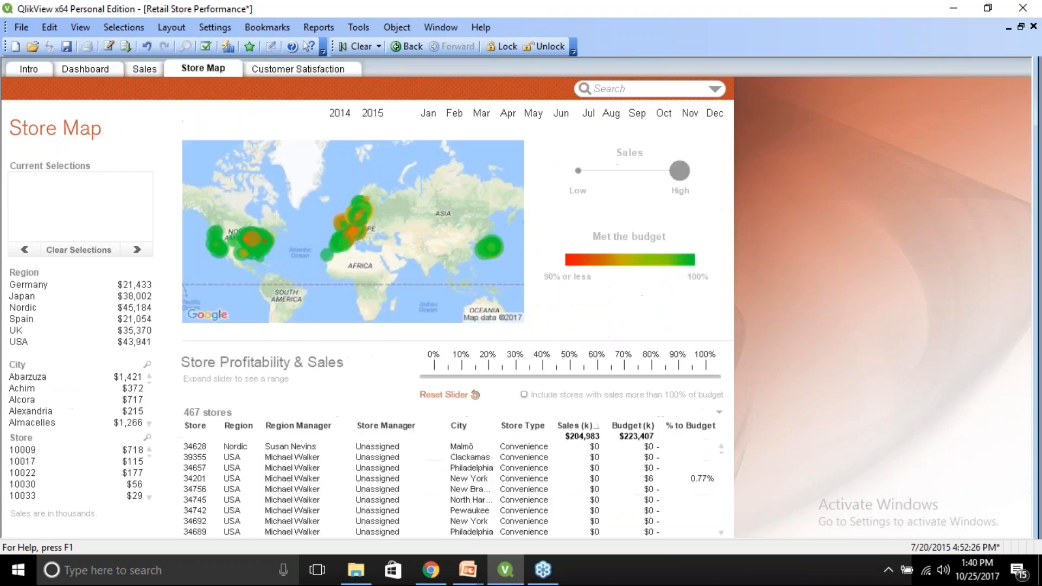
click(318, 70)
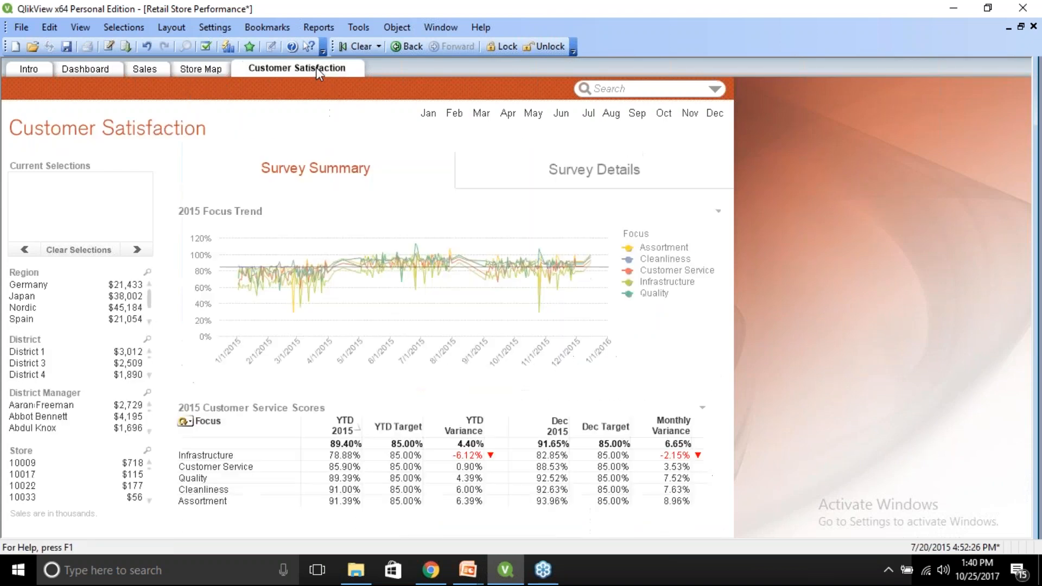
click(139, 67)
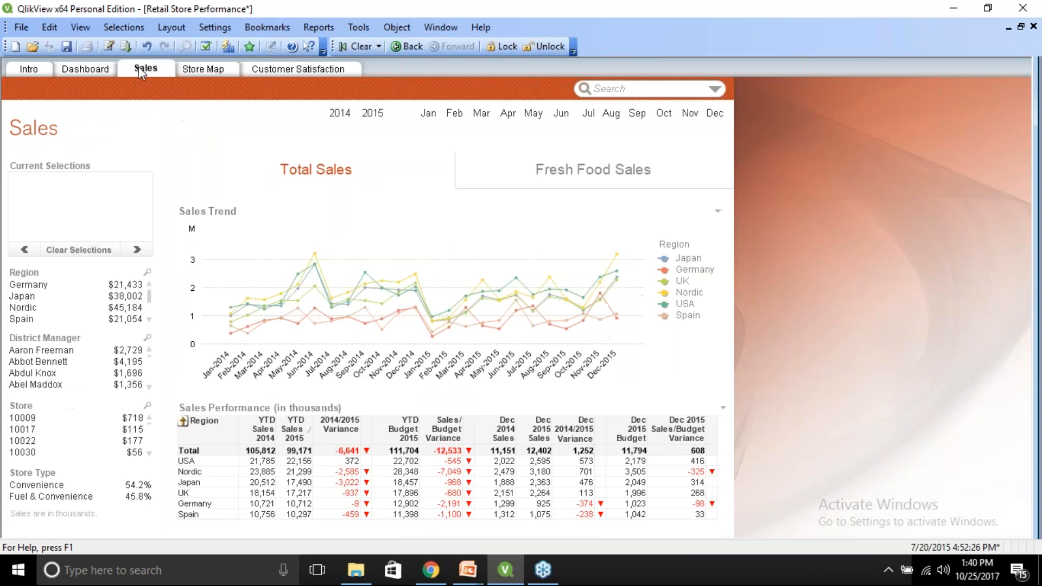
Copy the Sales Trend chart on the Sales sheet to the clipboard as an object.
click(100, 78)
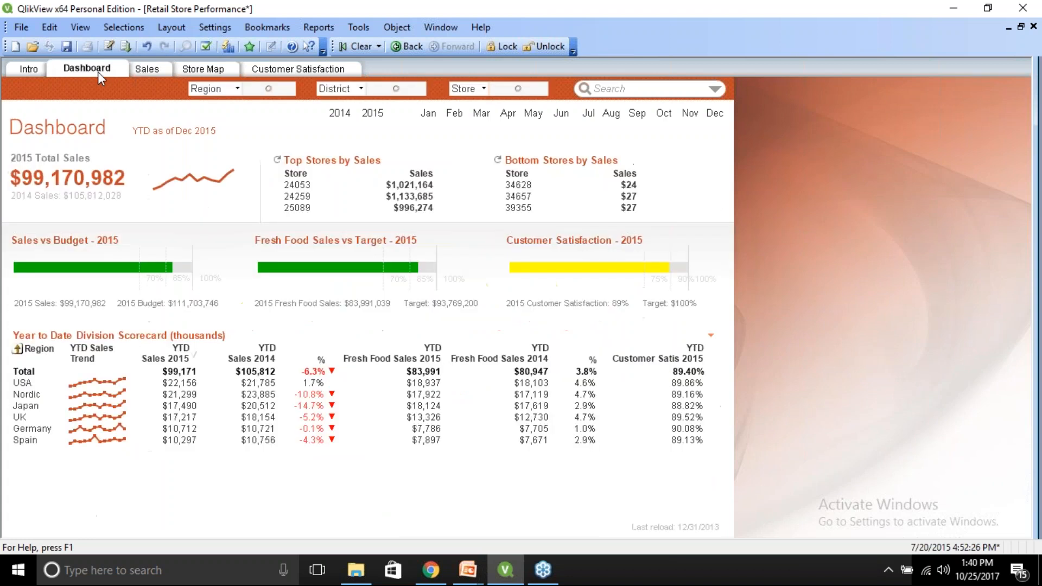
click(164, 71)
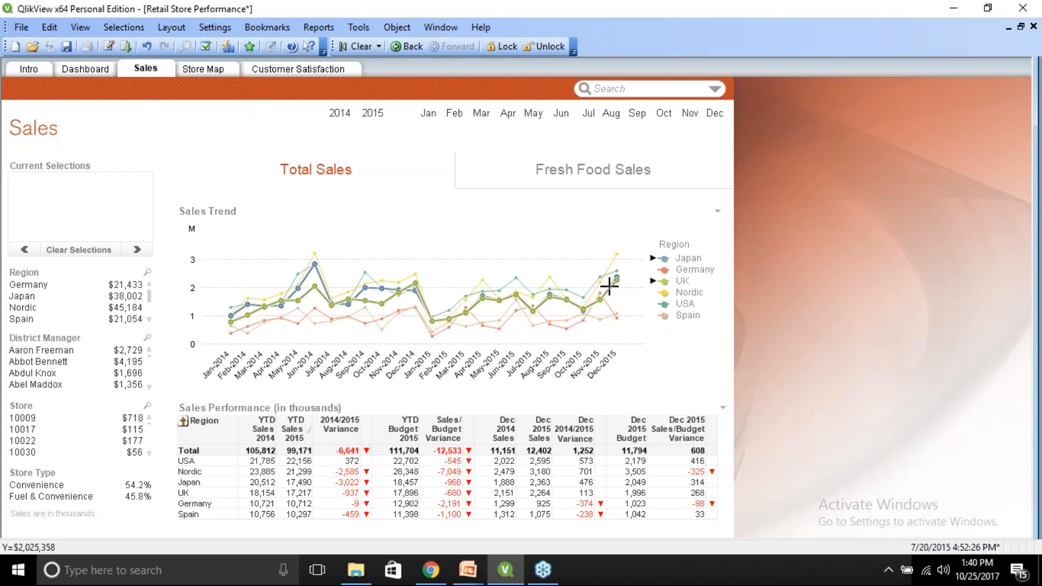
right_click(530, 253)
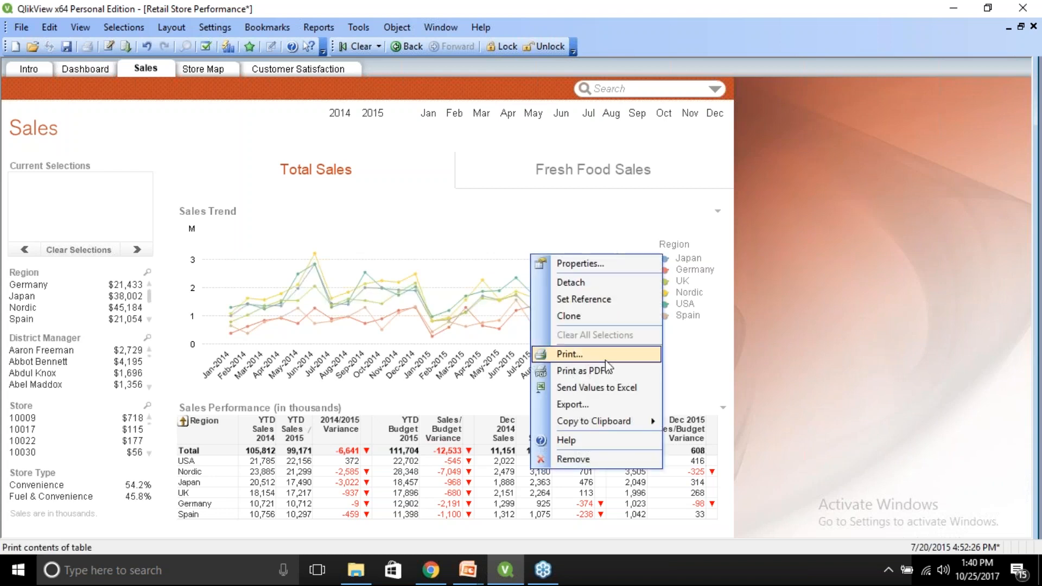
mouse_move(606, 428)
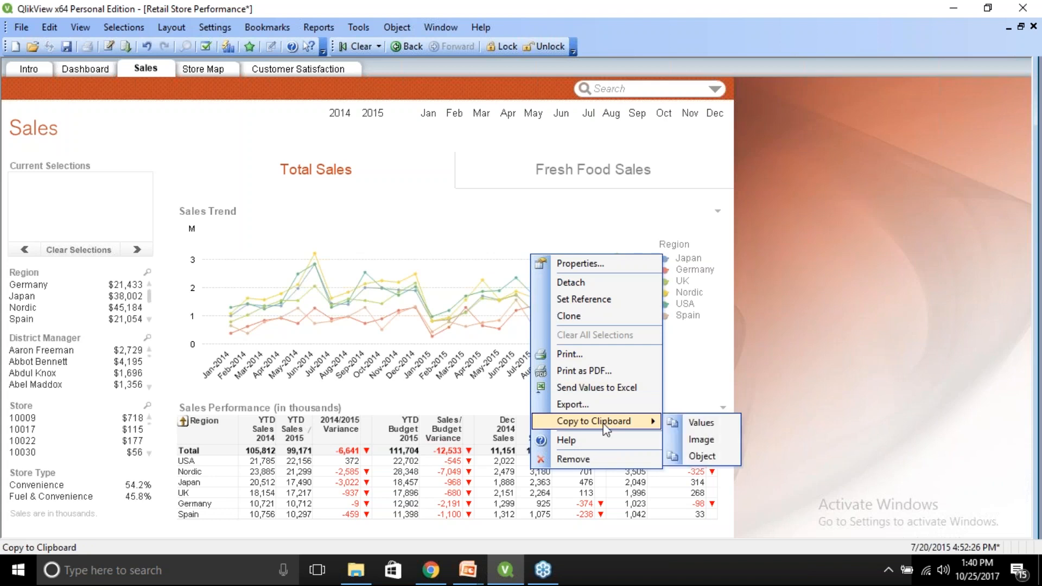
click(698, 456)
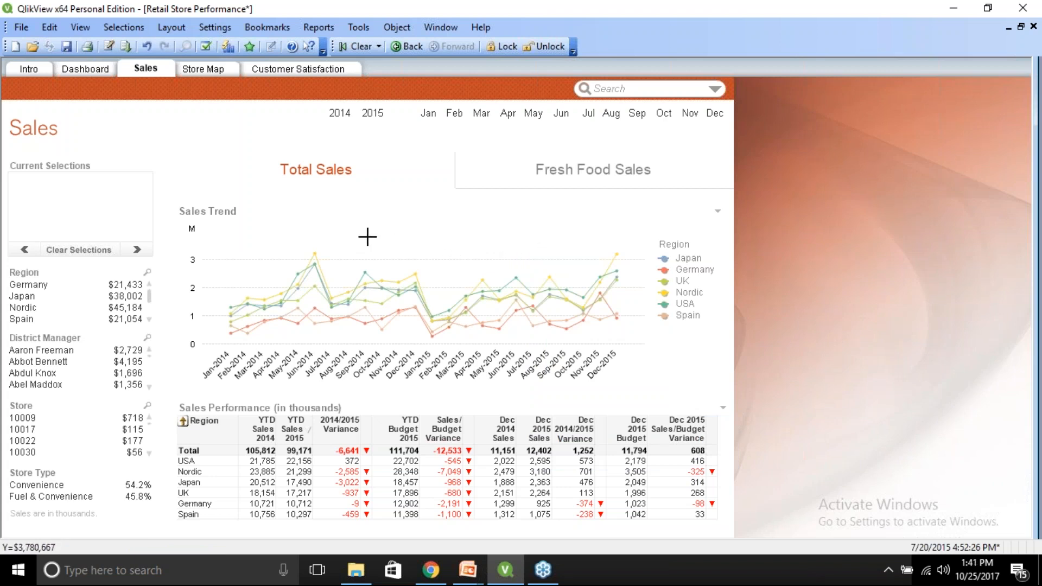
Select Spain by clicking its line in the Sales Trend chart, then deselect Spain in the Region list.
click(294, 311)
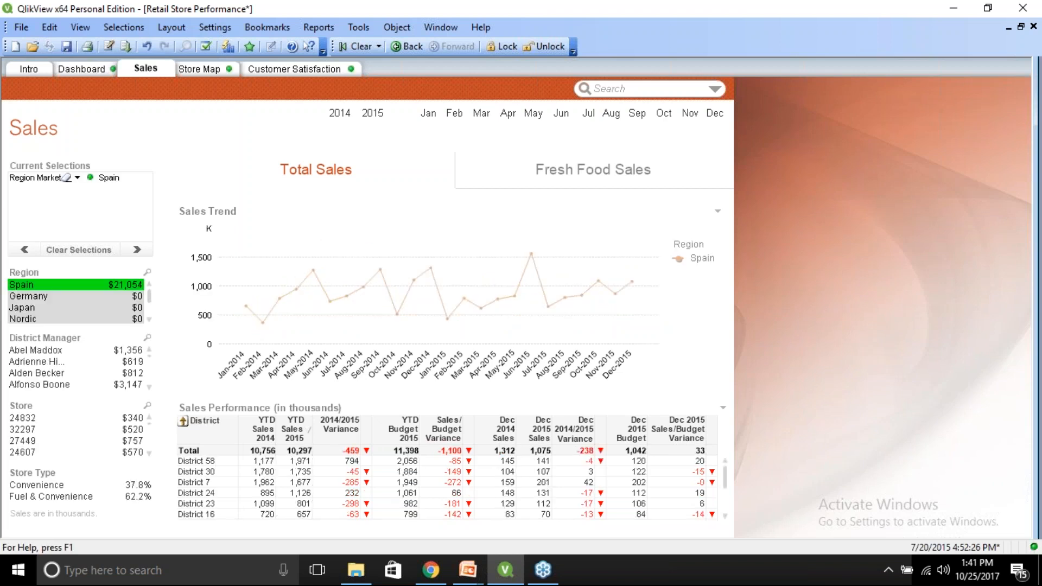
click(53, 289)
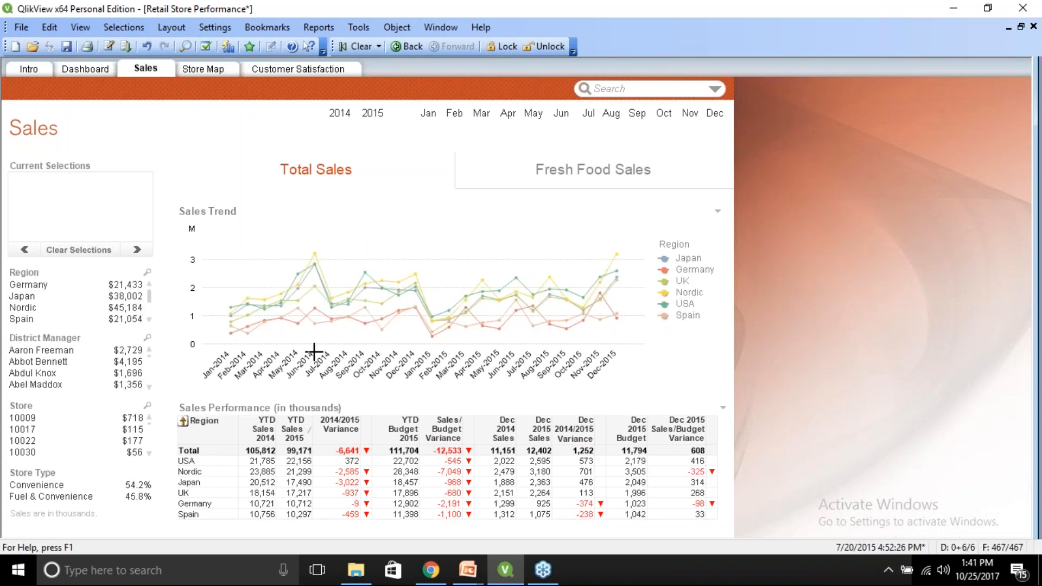
Select months by dragging along the Sales Trend chart's date axis, then clear the month selection.
drag(309, 360, 503, 343)
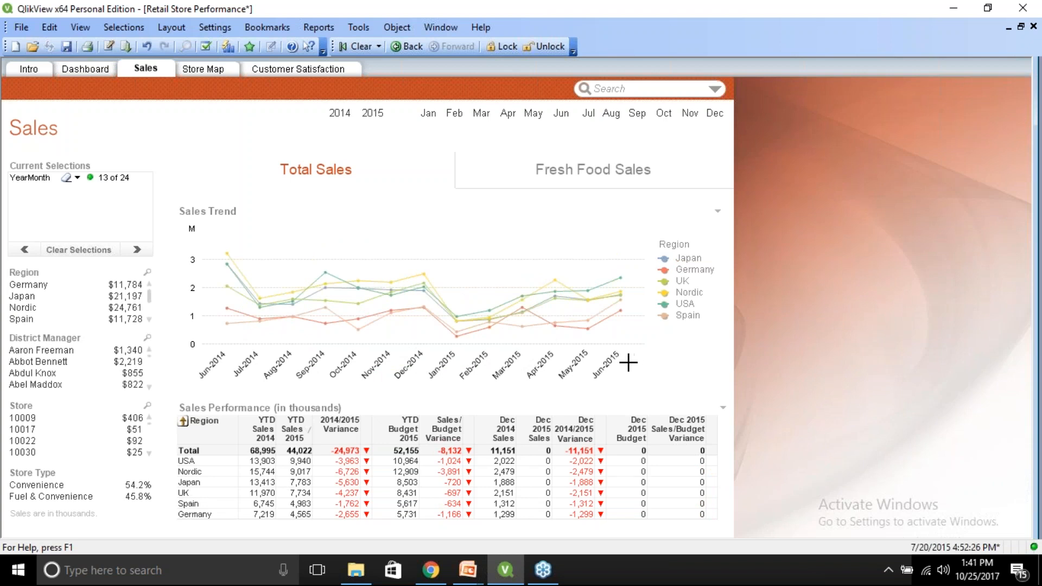
mouse_move(624, 361)
mouse_down()
mouse_move(659, 312)
mouse_move(616, 347)
mouse_up()
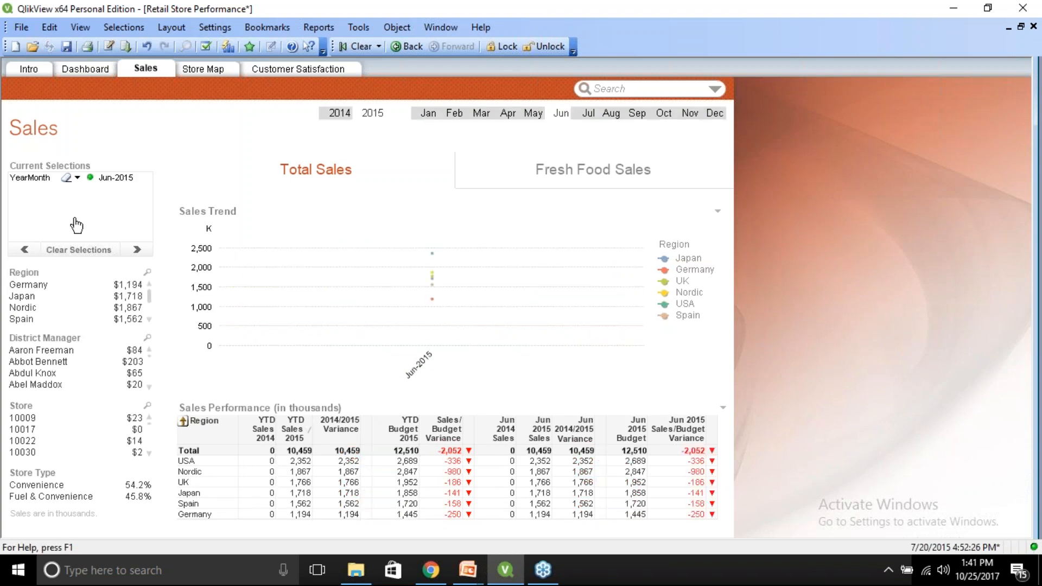
click(67, 180)
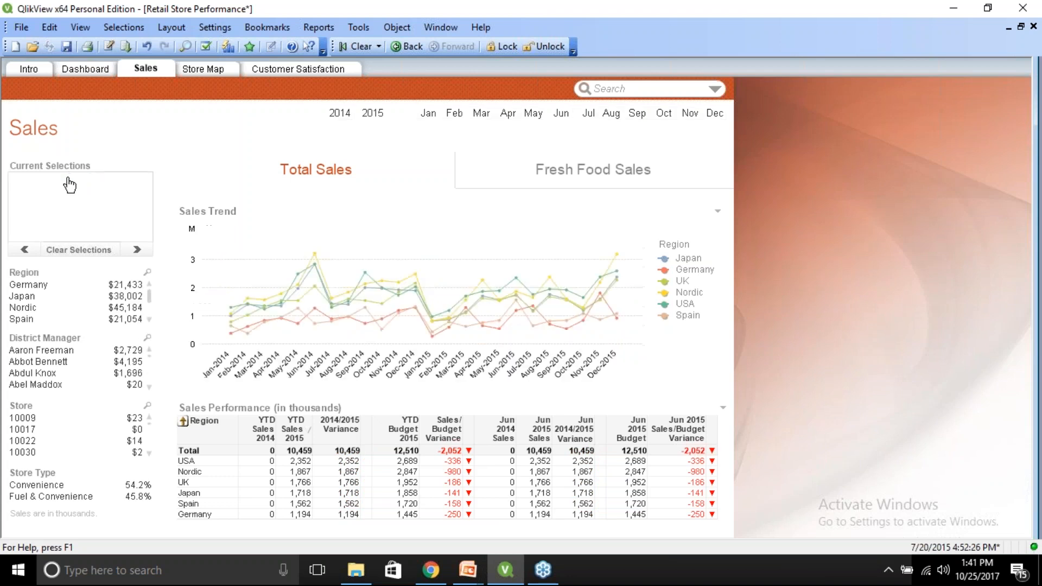
Place a copy of the Region list box in the empty area beside the Store Map sheet's content.
click(196, 70)
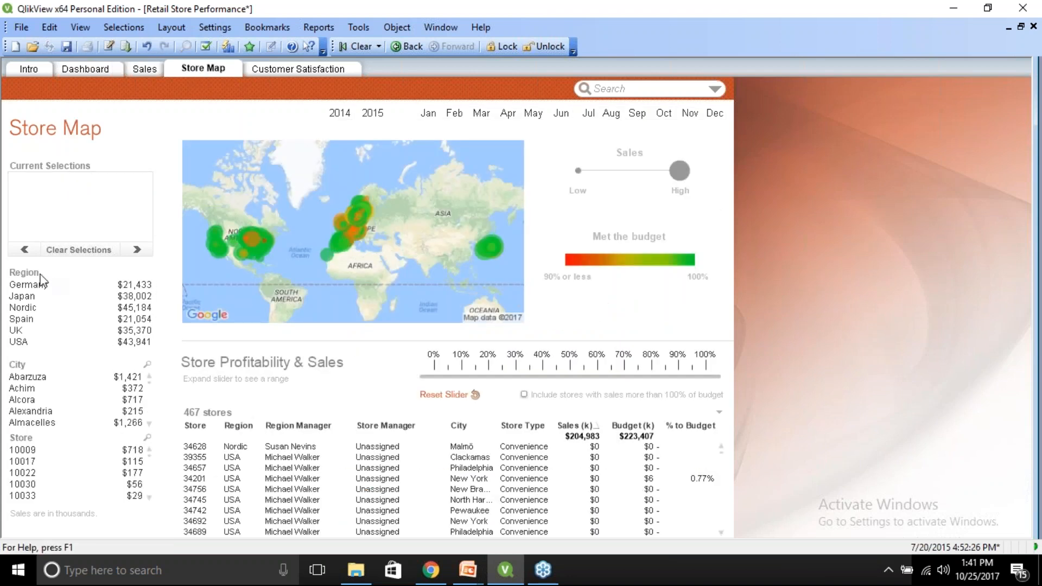
drag(40, 275, 800, 193)
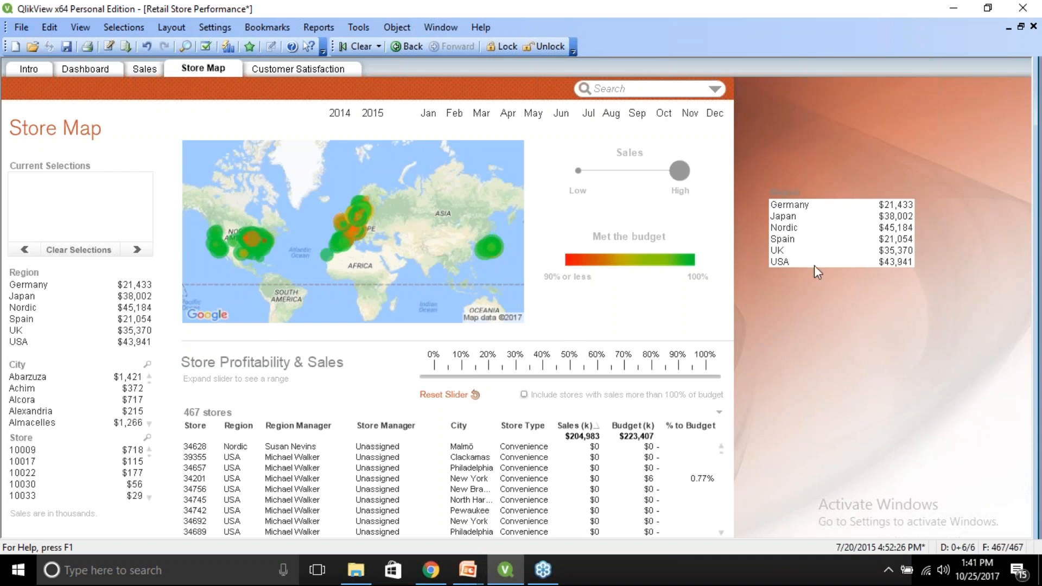
Copy the new Region list box to the clipboard as an object.
right_click(786, 193)
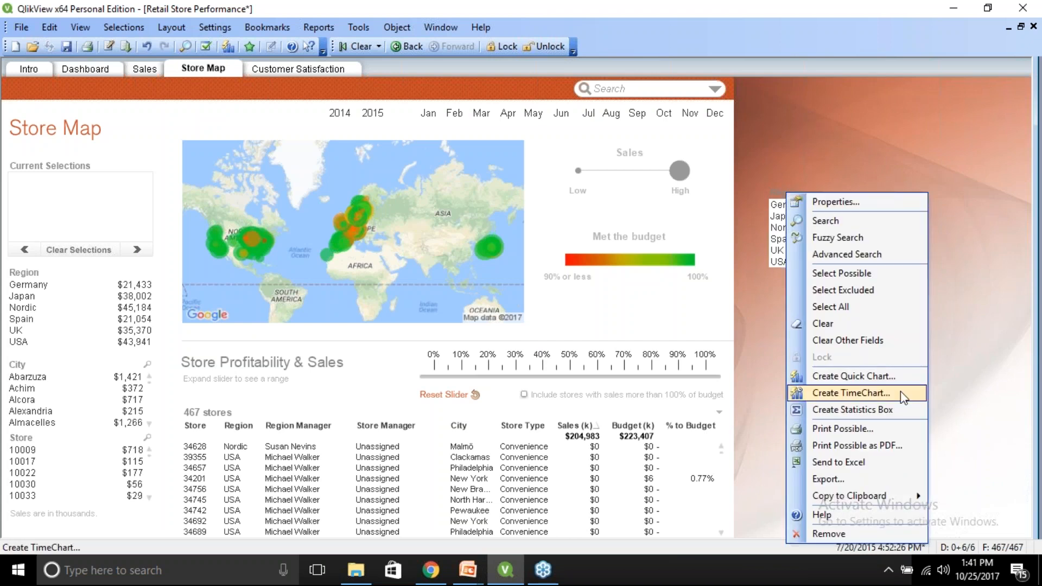
mouse_move(893, 496)
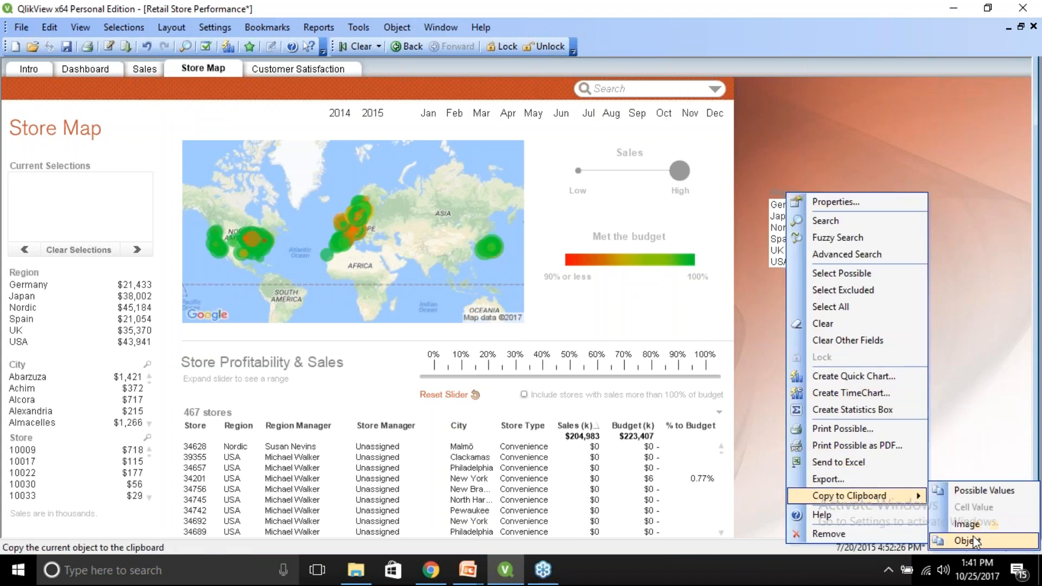
click(969, 540)
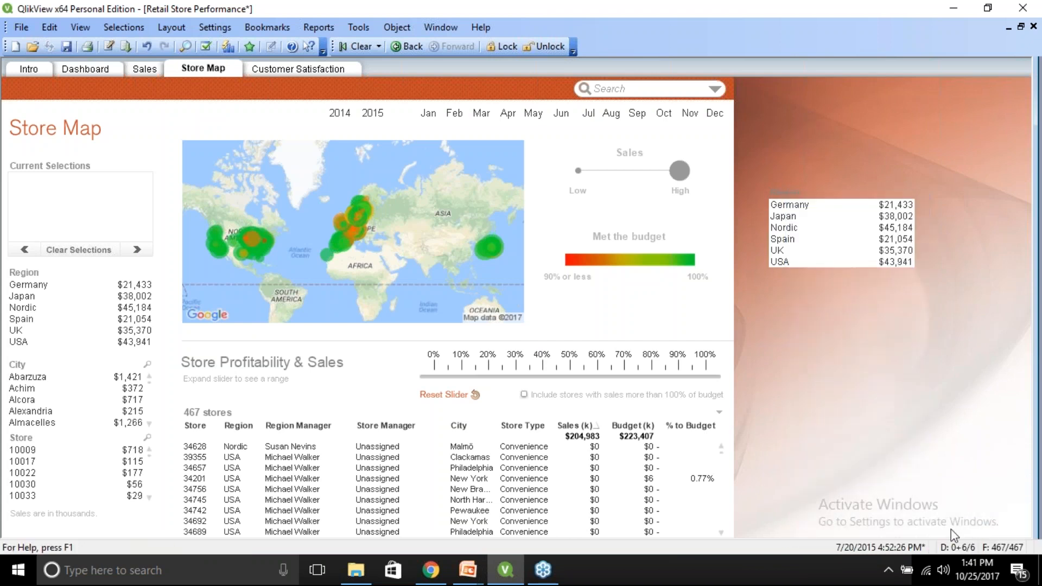
Create a new document and paste the Region list box onto its Main sheet.
click(15, 46)
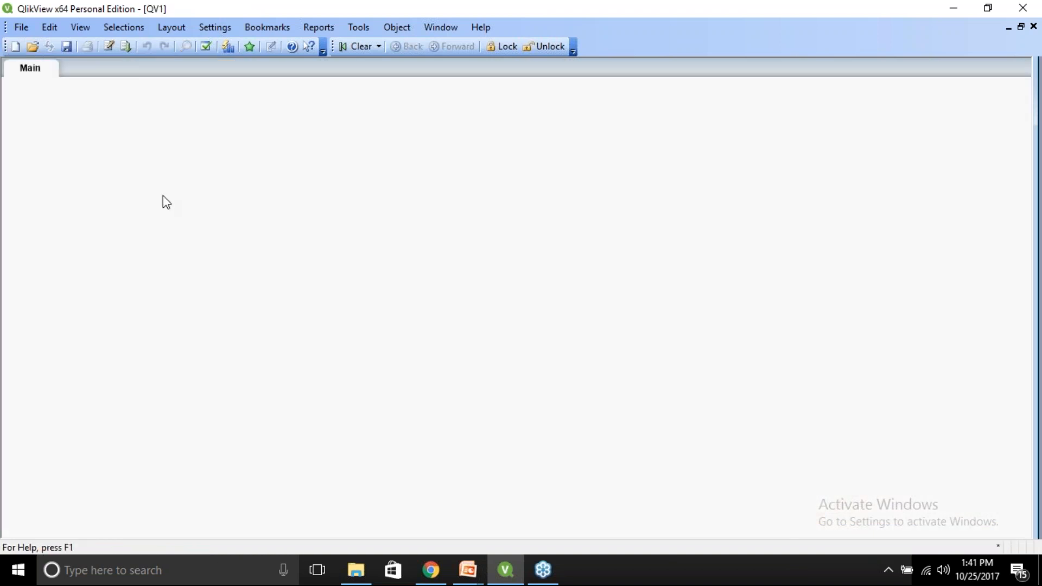
right_click(284, 163)
mouse_move(346, 211)
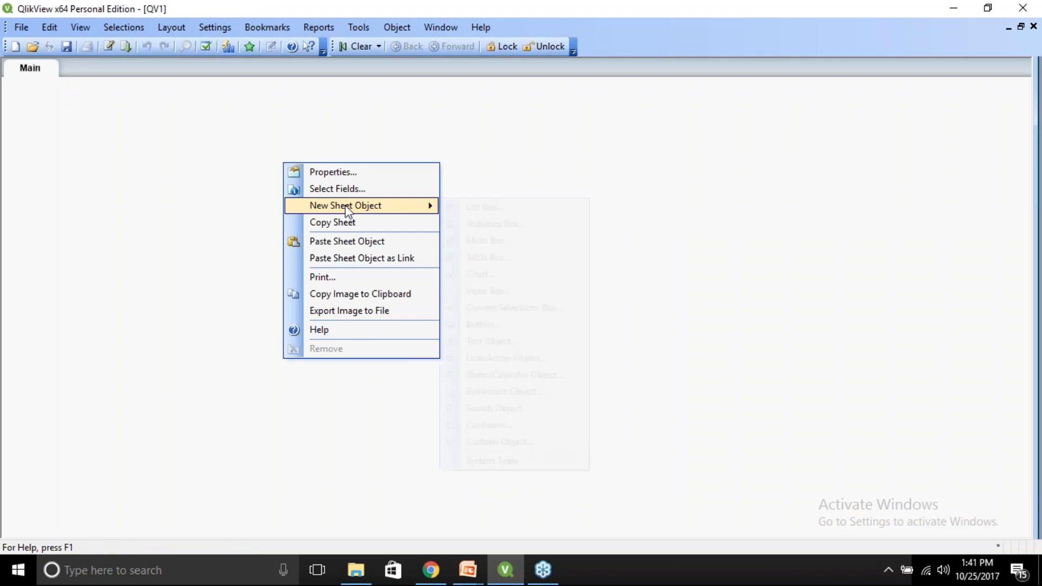
click(350, 243)
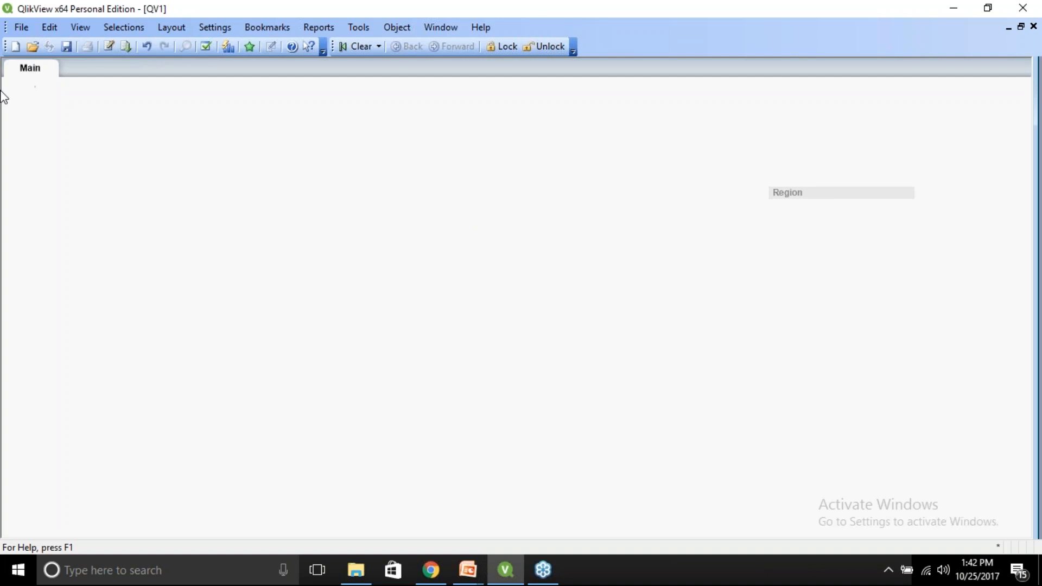
Return to the Retail Store Performance document, copy the store map chart as an image, and try pasting it onto the sheet.
click(440, 27)
click(452, 146)
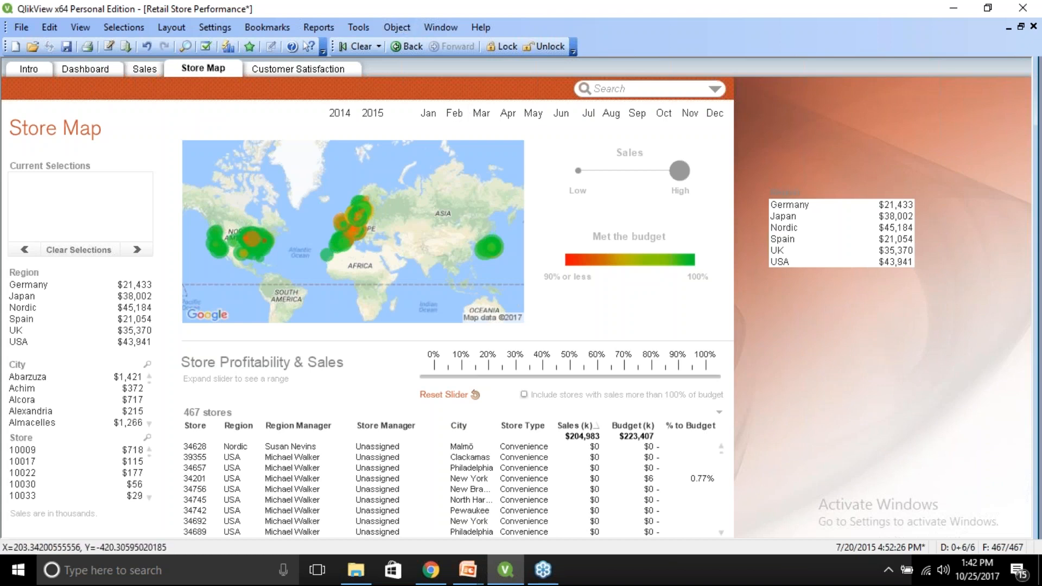
right_click(342, 178)
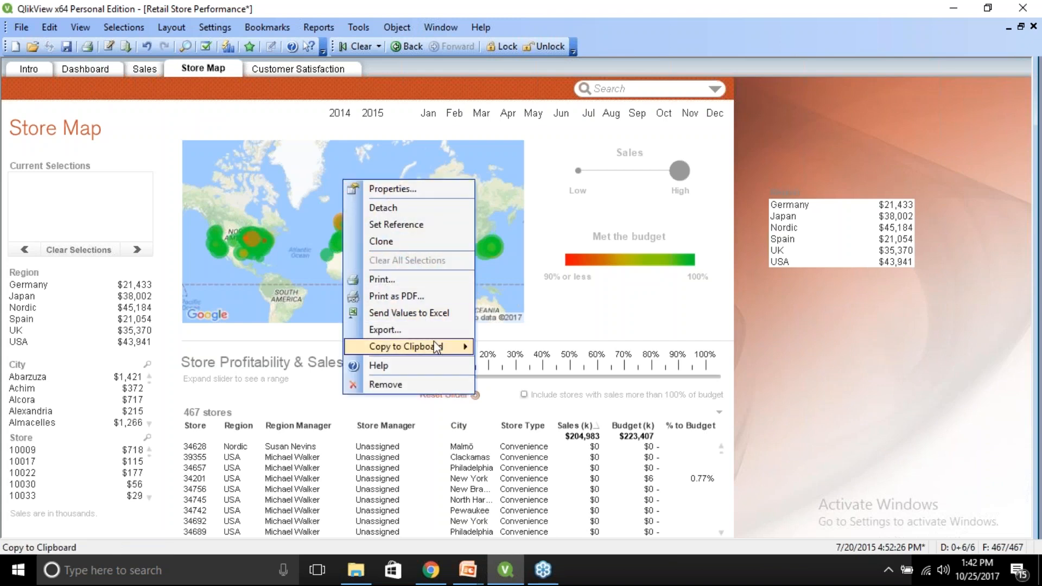
mouse_move(438, 348)
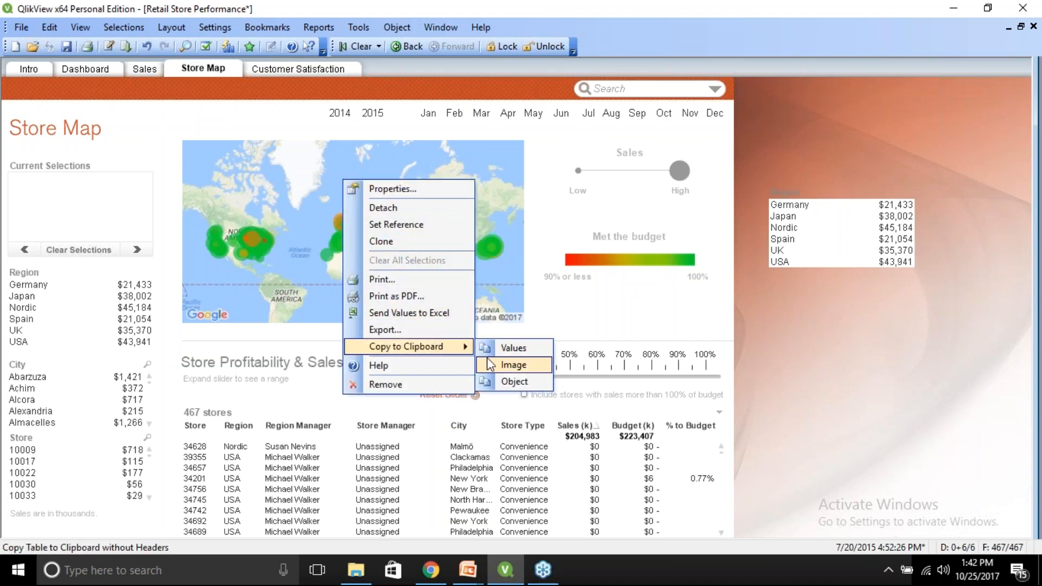
click(513, 364)
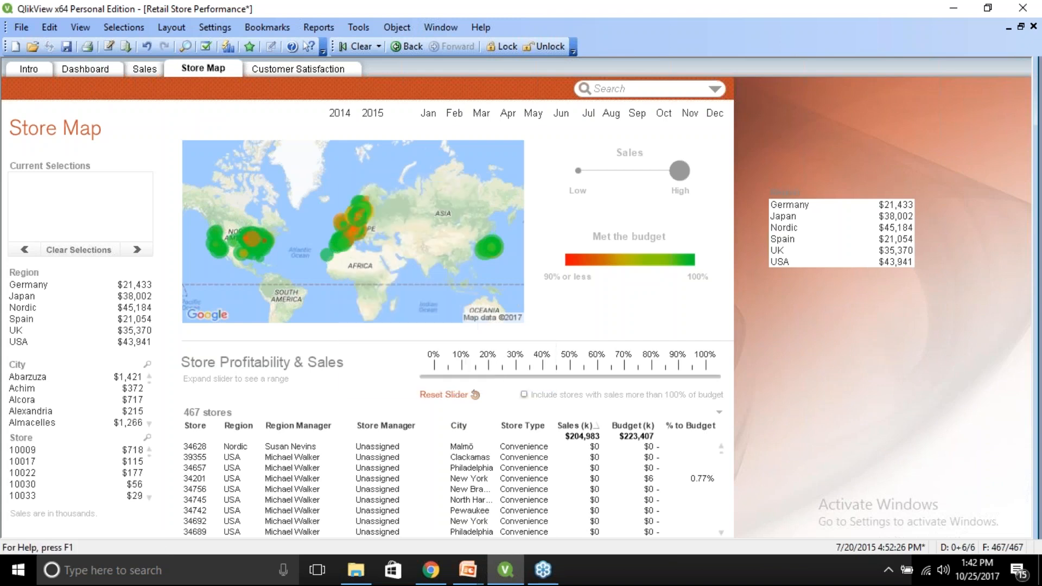
right_click(777, 316)
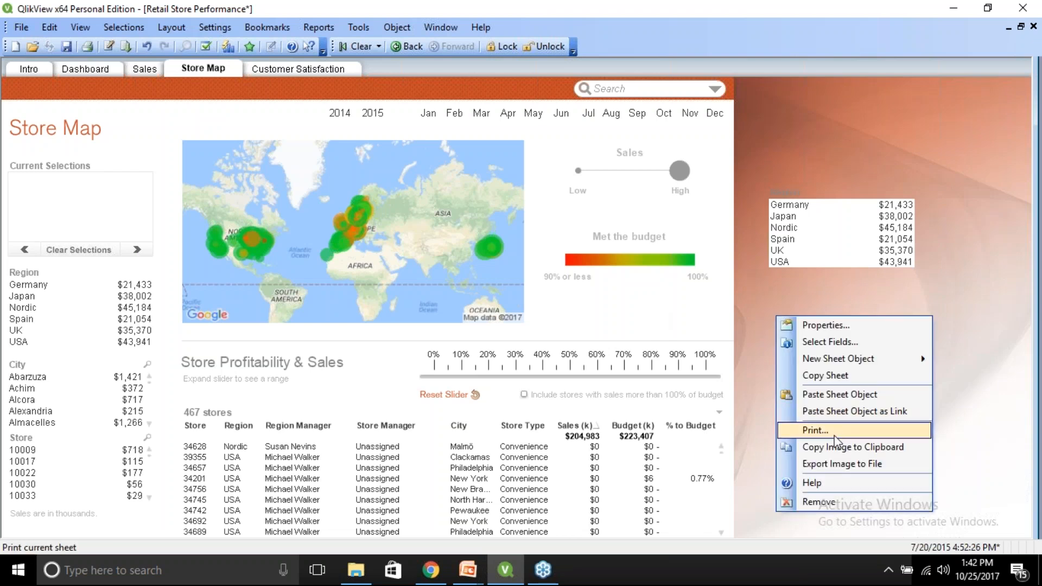
click(836, 398)
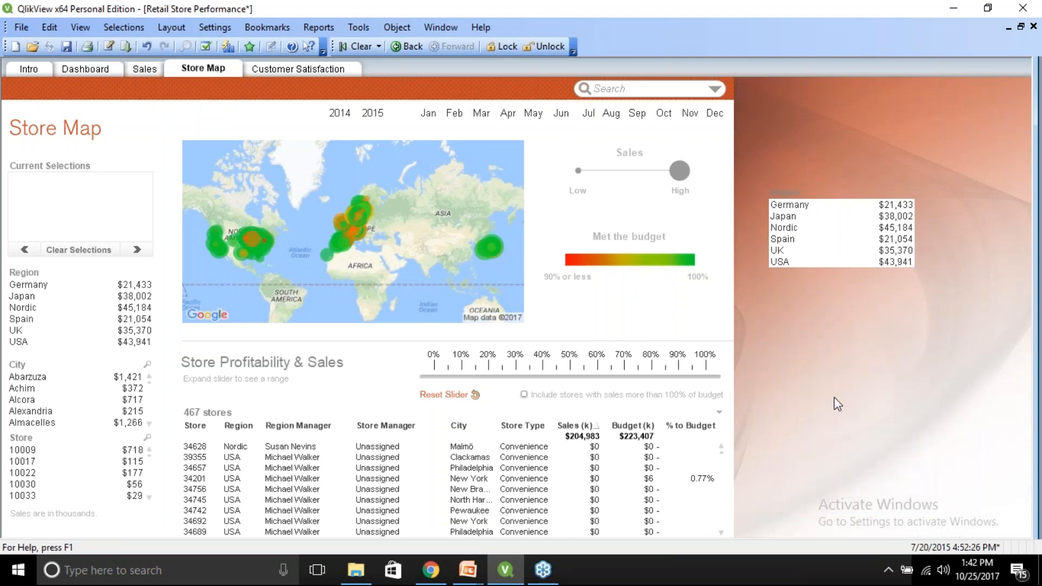
Open the store map chart's properties and review its dimensions and expressions before closing the dialog.
right_click(374, 161)
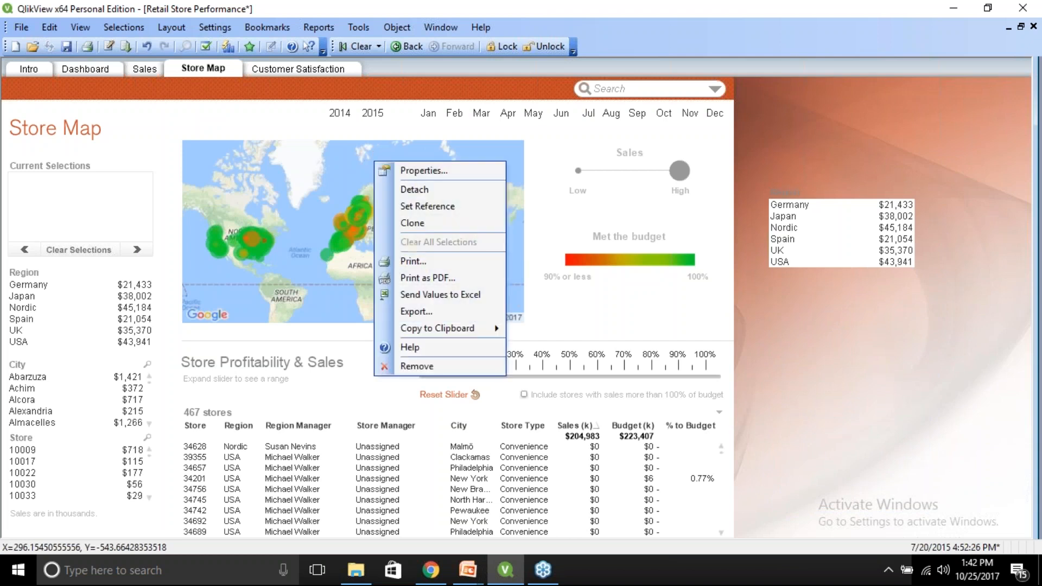
click(408, 172)
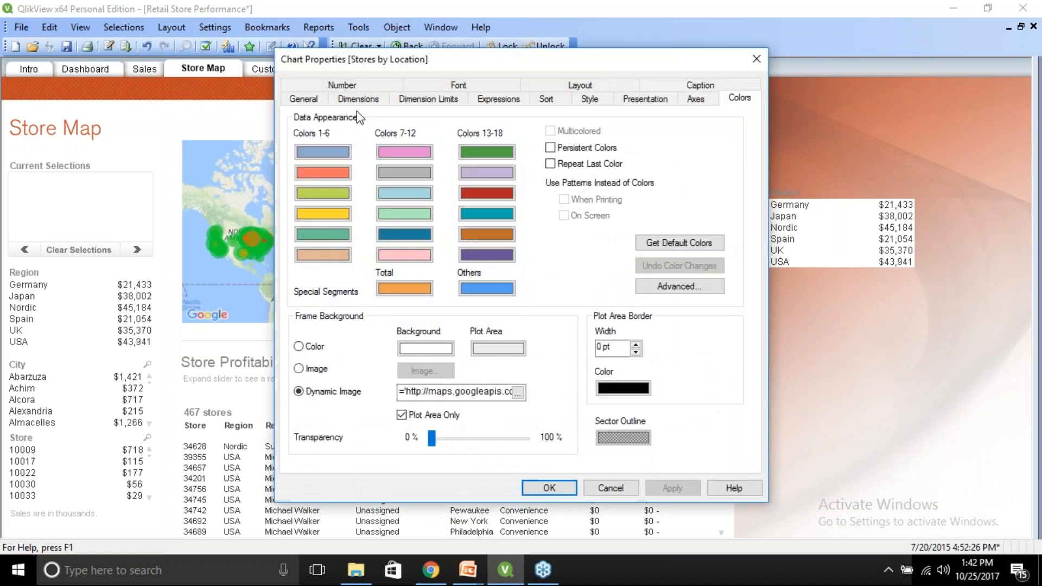
click(357, 101)
click(579, 140)
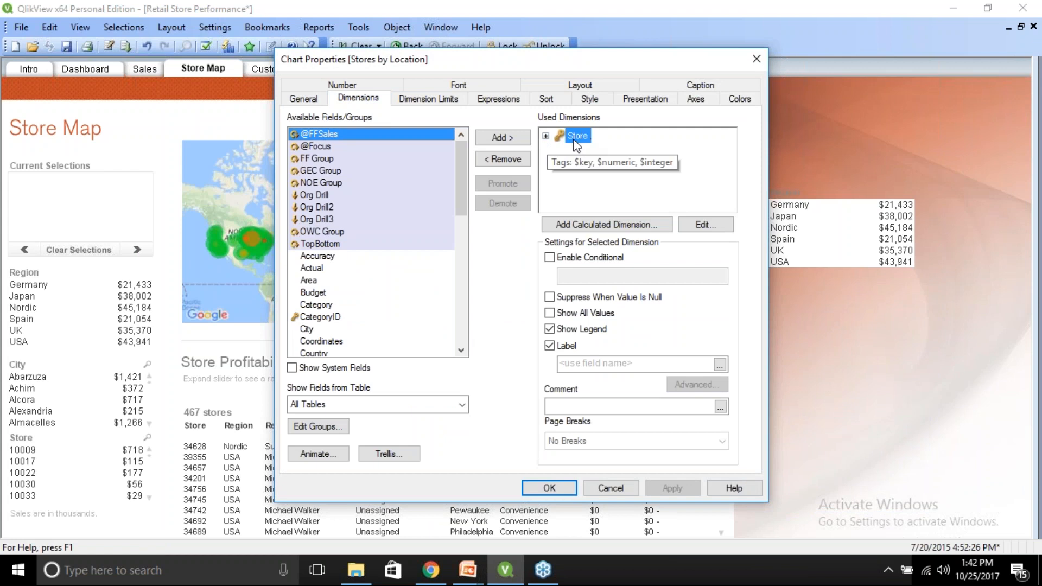
click(498, 100)
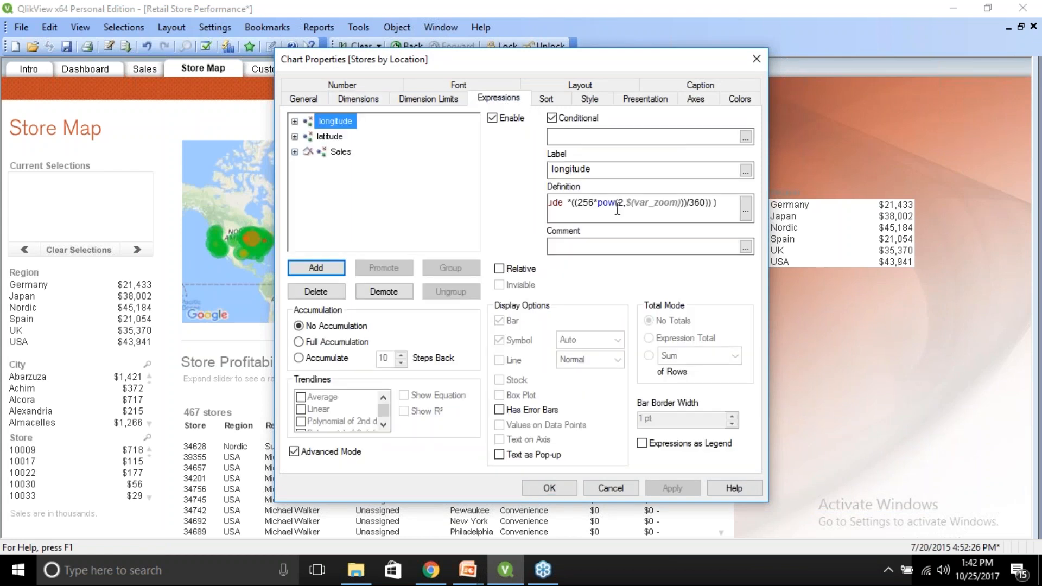
click(547, 488)
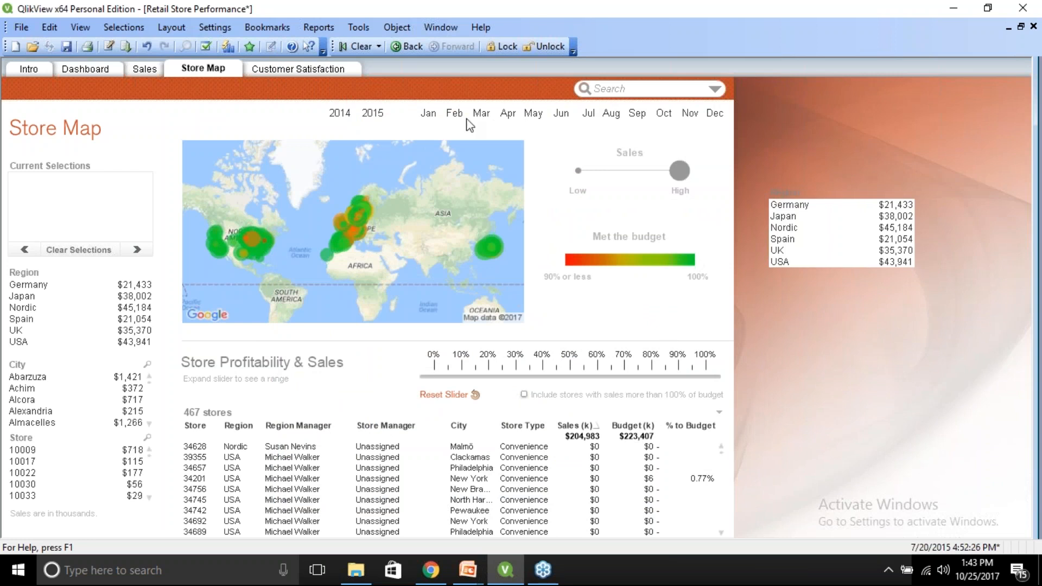
Add a new sheet after the Customer Satisfaction sheet.
click(317, 70)
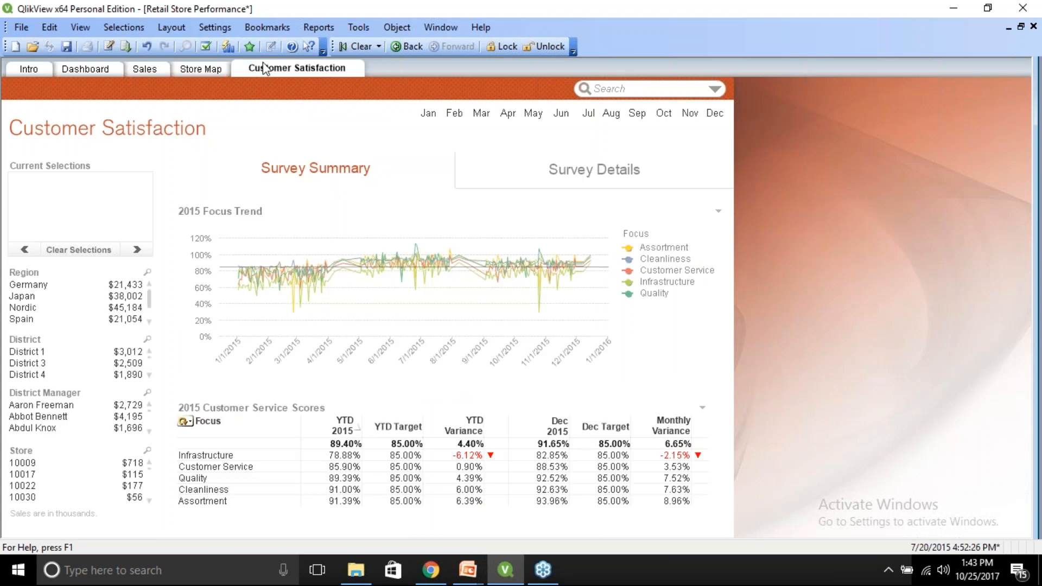
click(172, 28)
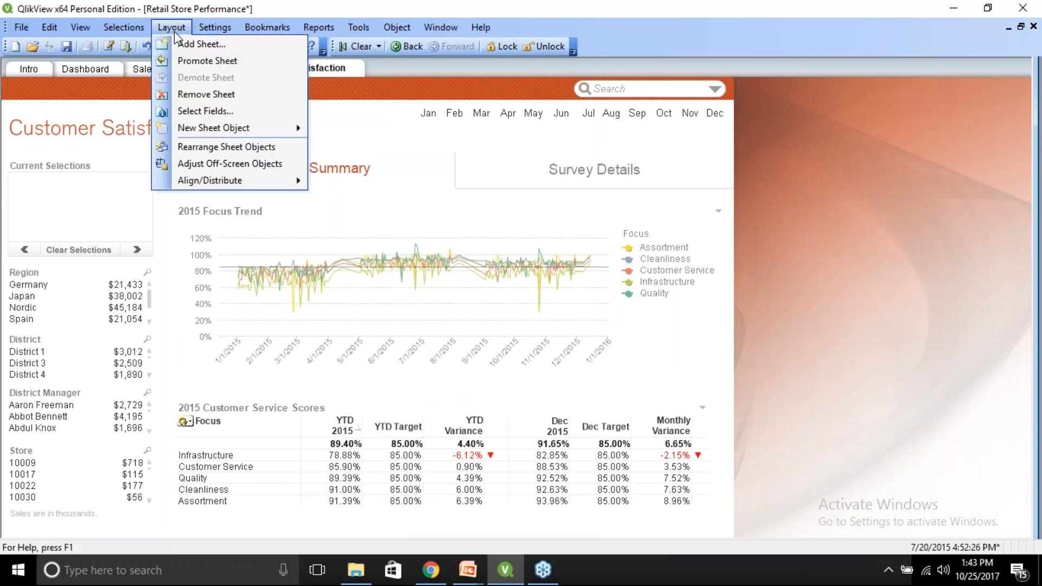
click(187, 42)
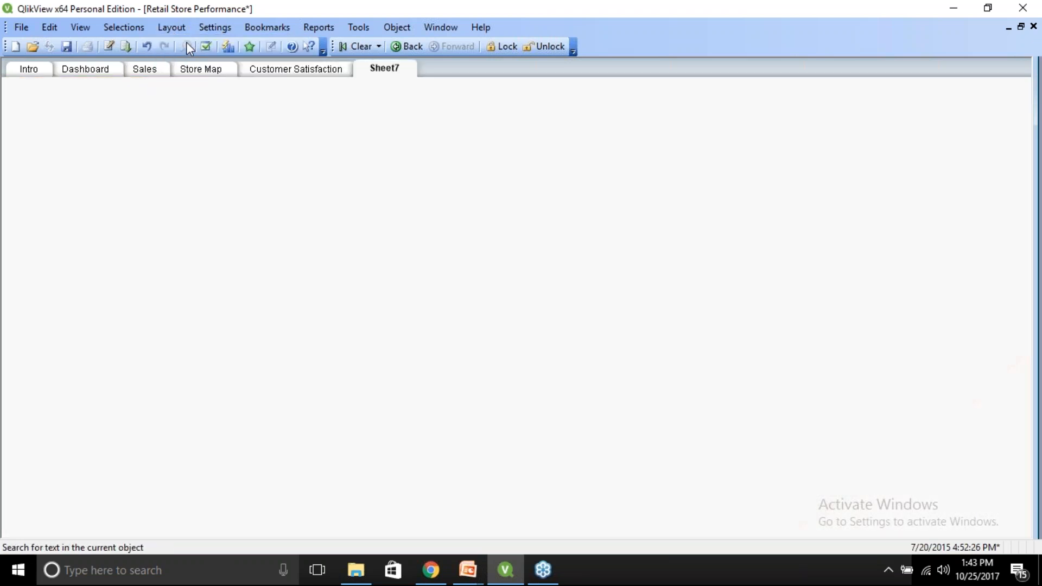
Move the Region list box from the Customer Satisfaction sheet onto Sheet7.
click(297, 70)
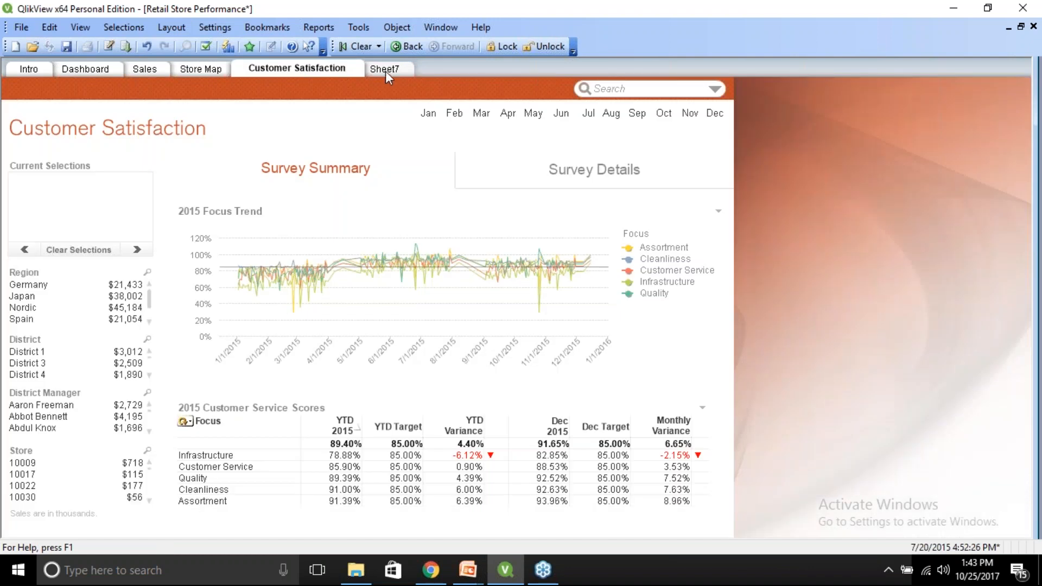
click(385, 72)
click(307, 72)
drag(19, 271, 384, 68)
click(399, 65)
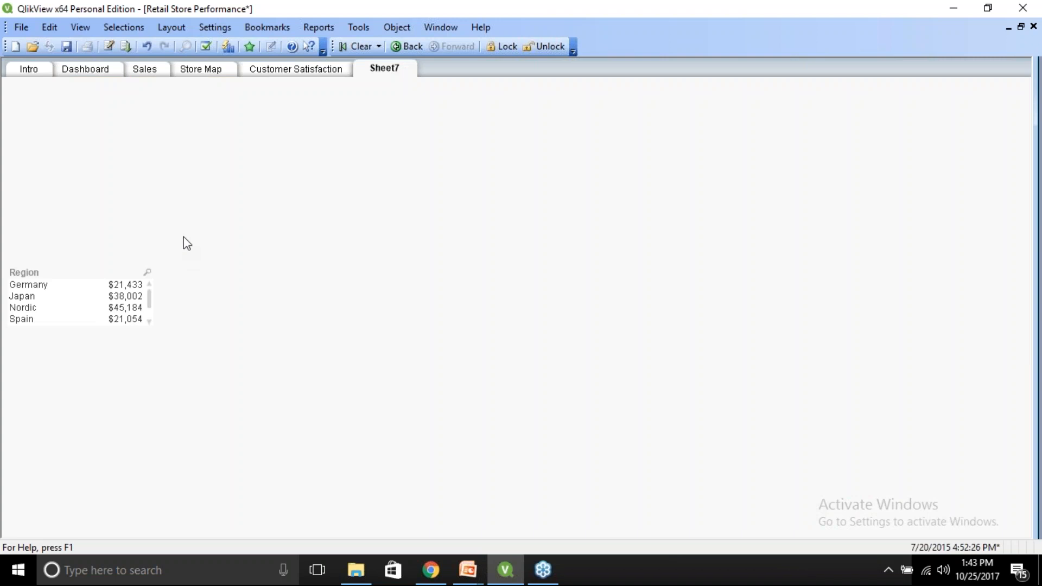
click(307, 73)
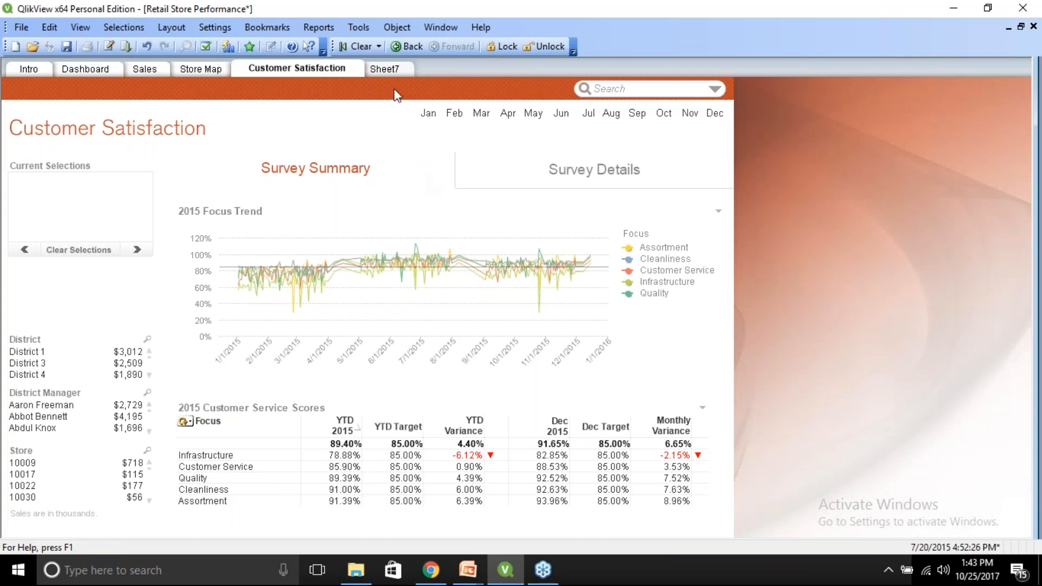
Drag a copy of the Region list box from Sheet7 back onto the Customer Satisfaction sheet.
click(385, 69)
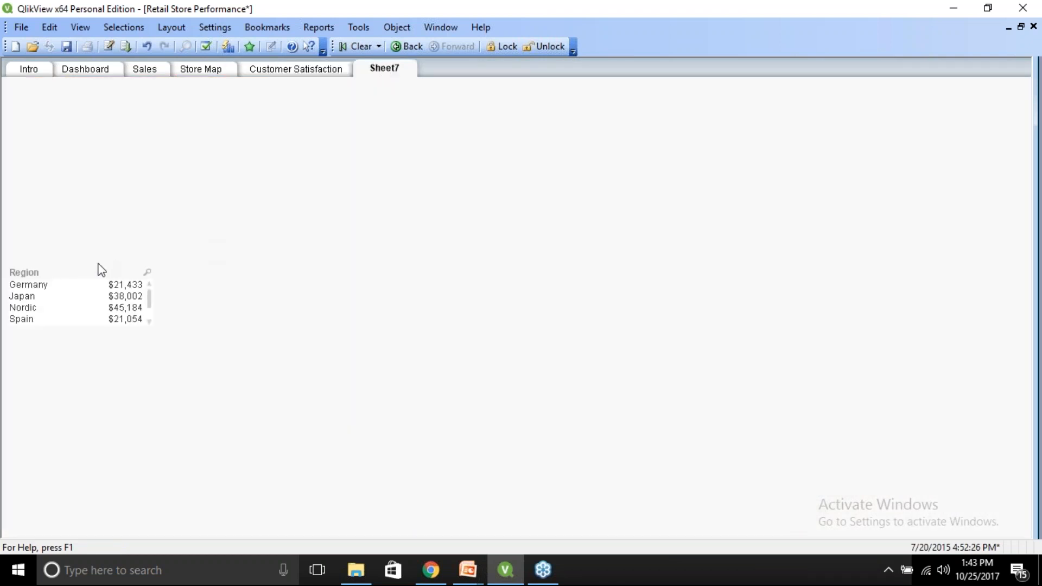
drag(31, 272, 279, 66)
click(279, 68)
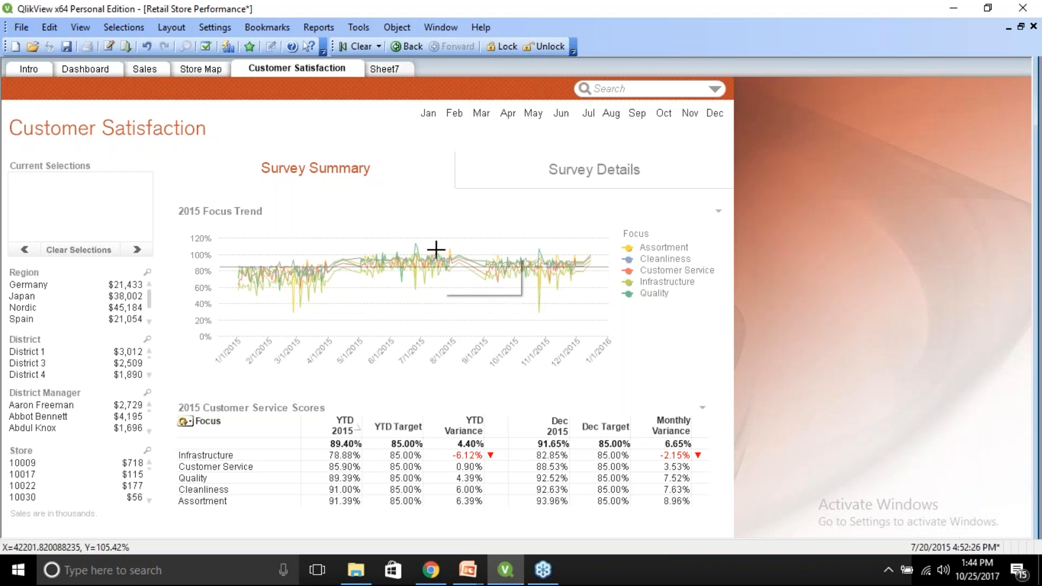
Remove the Region list box from Sheet7.
mouse_move(436, 249)
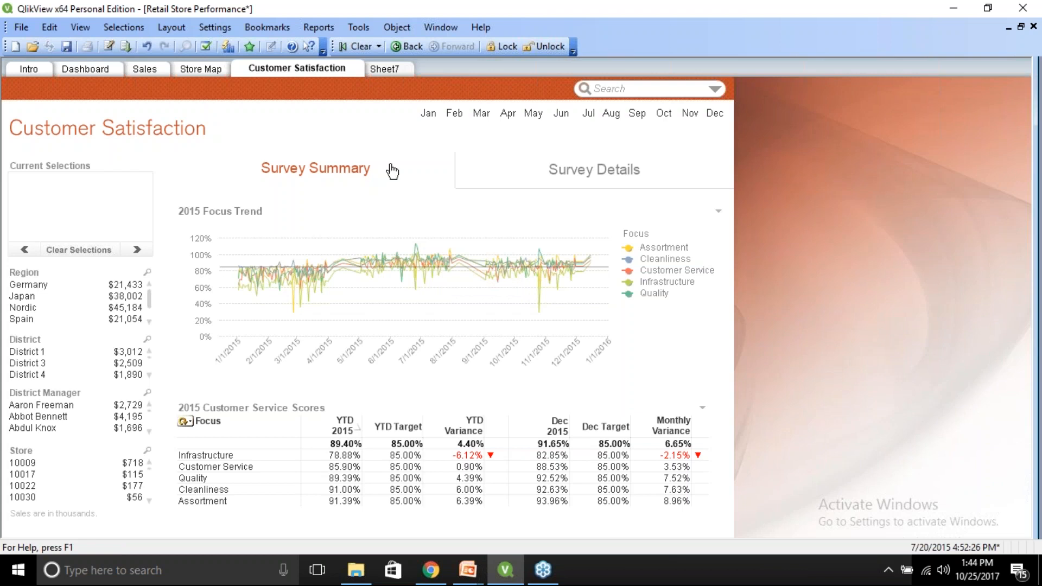
click(384, 71)
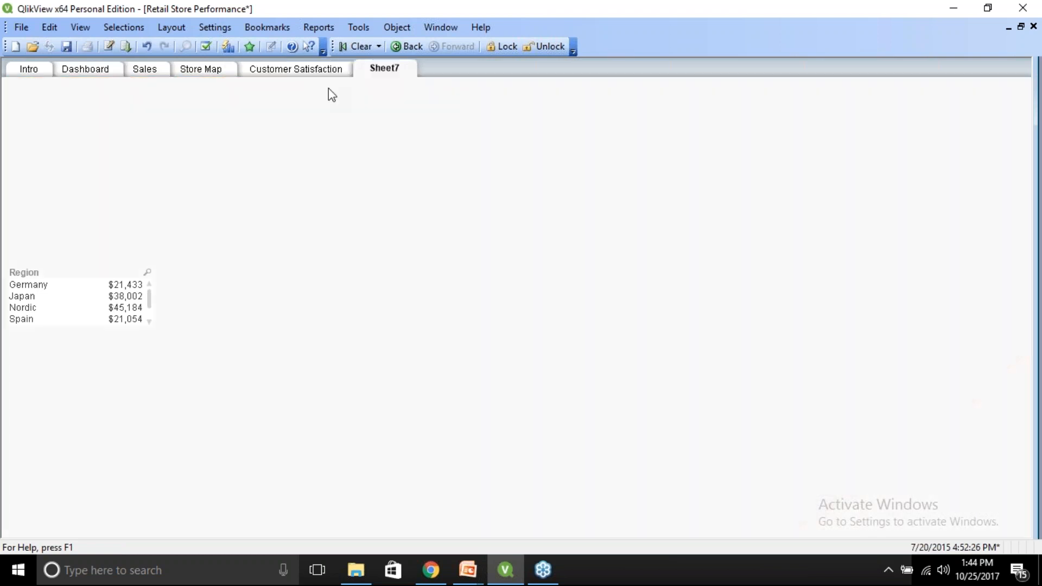
right_click(38, 276)
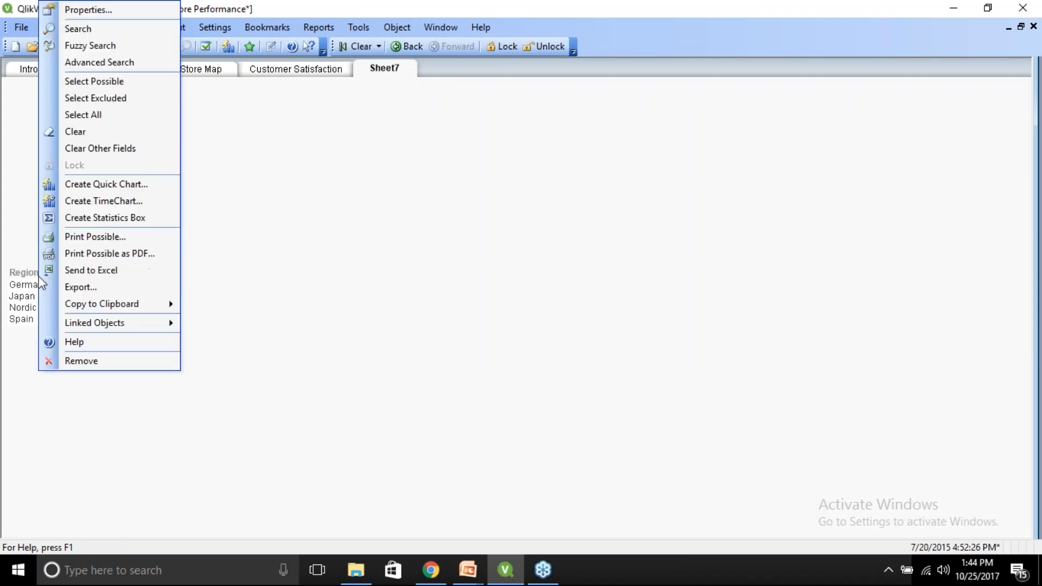
click(80, 356)
click(433, 302)
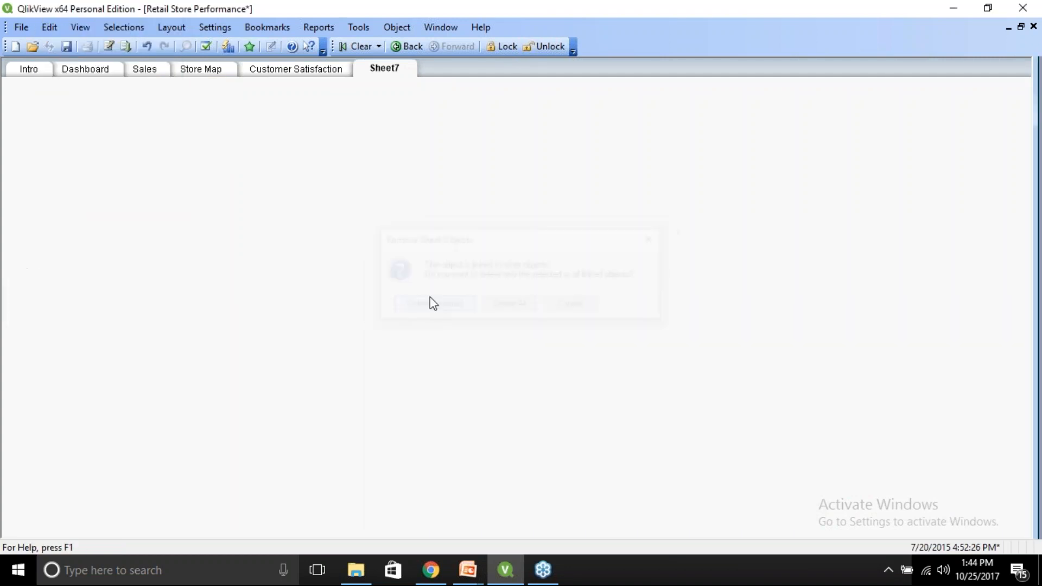
Copy the Region list box from Customer Satisfaction as an object and paste it onto Sheet7 as a linked object.
click(295, 70)
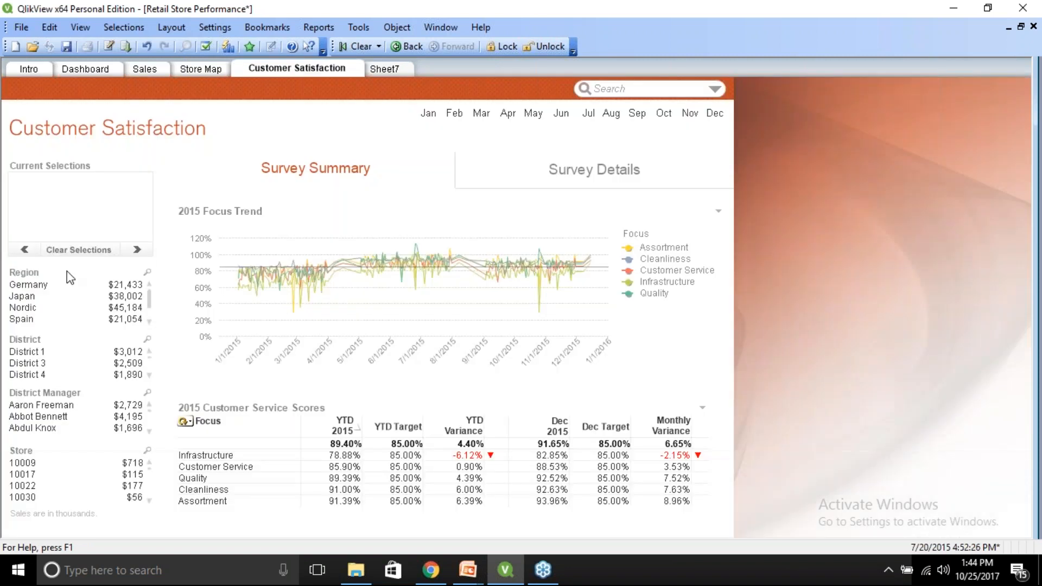
right_click(45, 280)
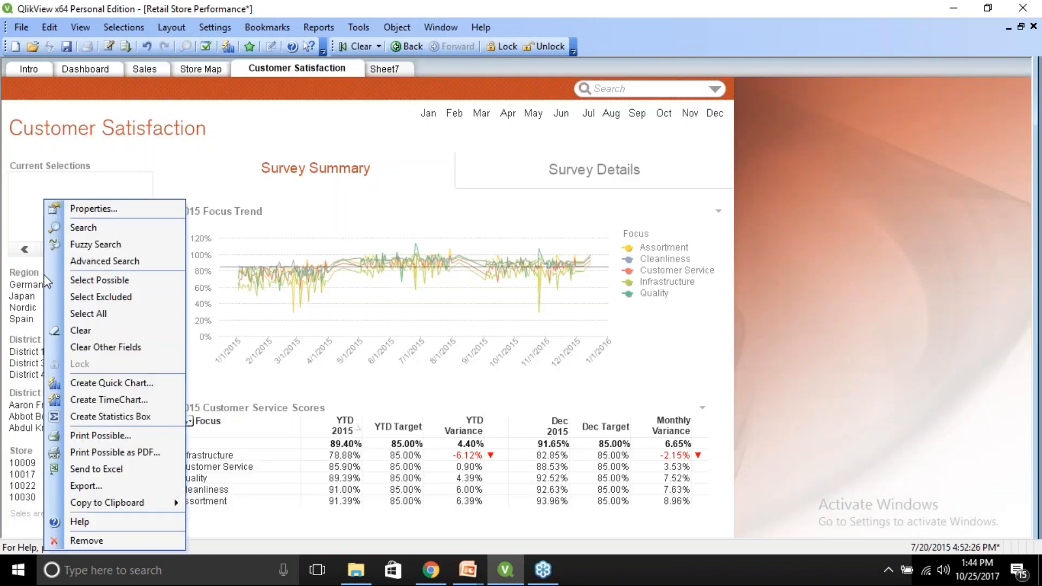
mouse_move(132, 504)
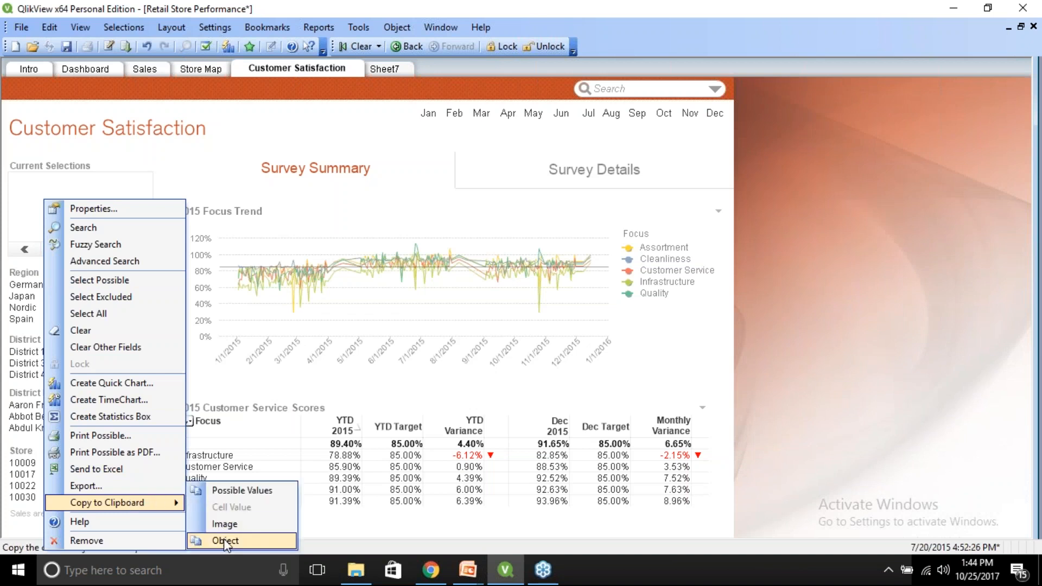
click(226, 541)
click(382, 70)
right_click(279, 228)
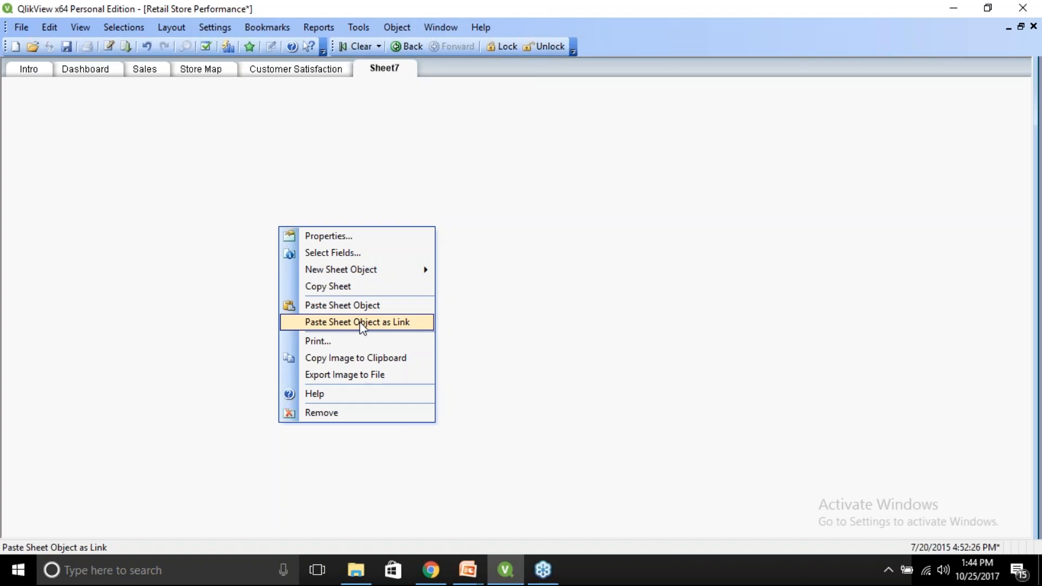
click(370, 323)
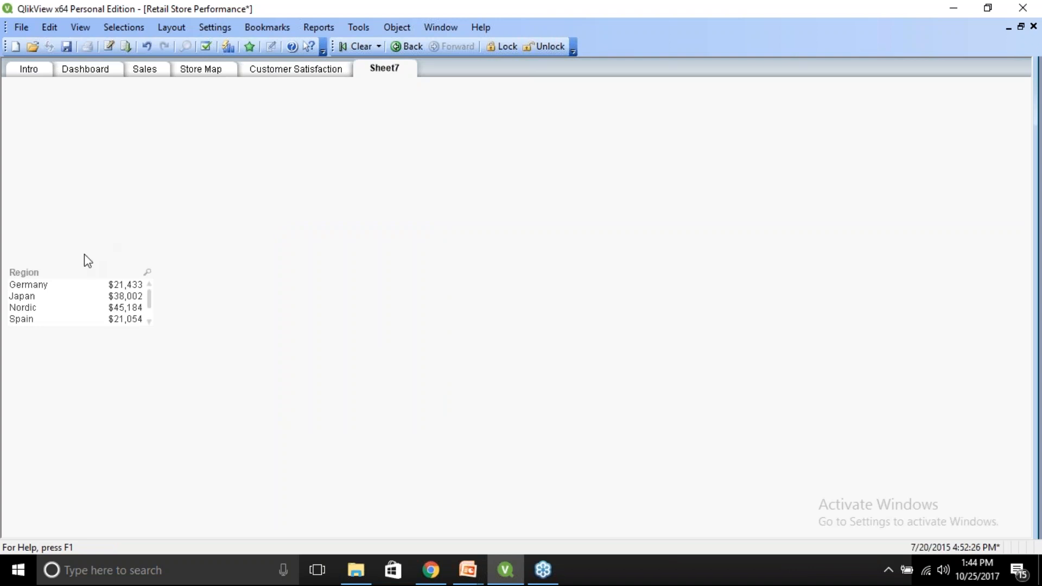
Set the linked Region list box's font size to 11 on the Customer Satisfaction sheet.
click(276, 71)
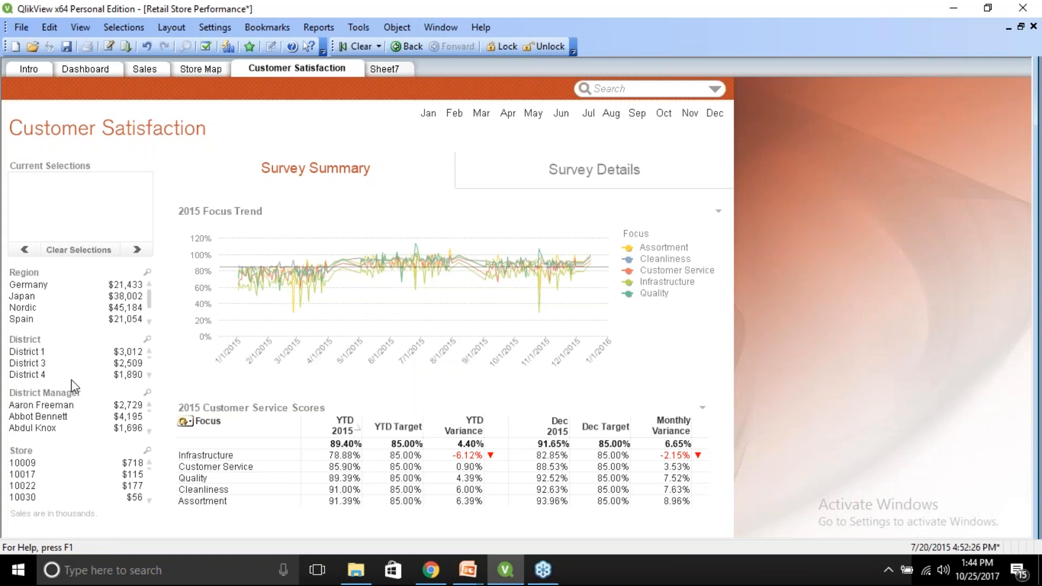
click(385, 69)
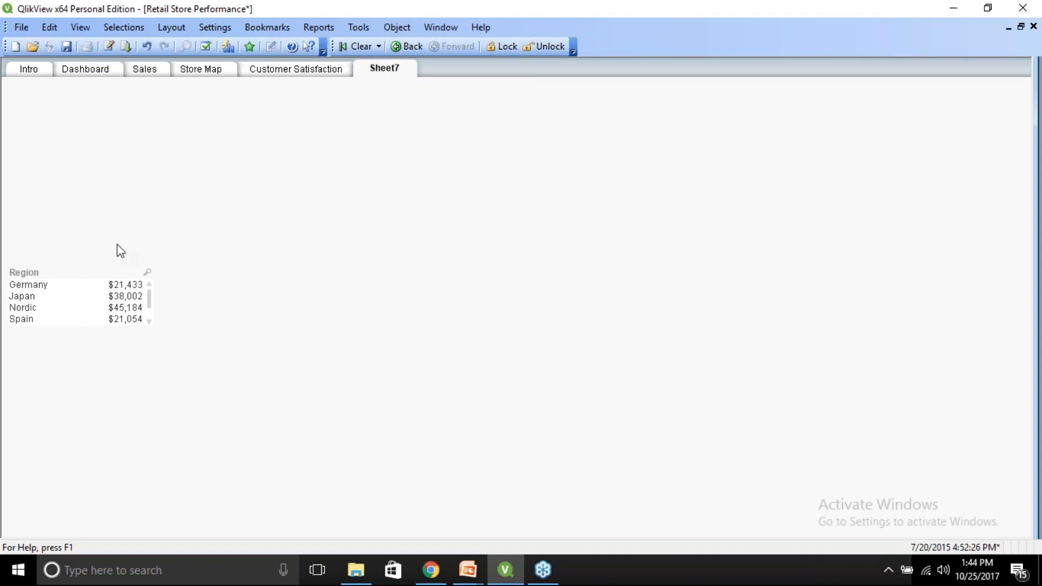
click(307, 71)
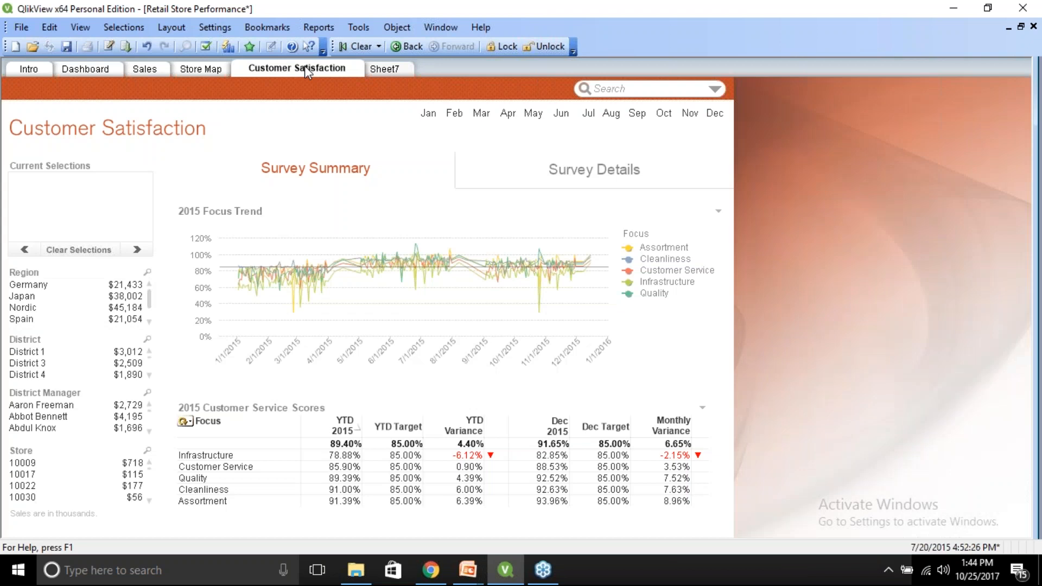
right_click(51, 286)
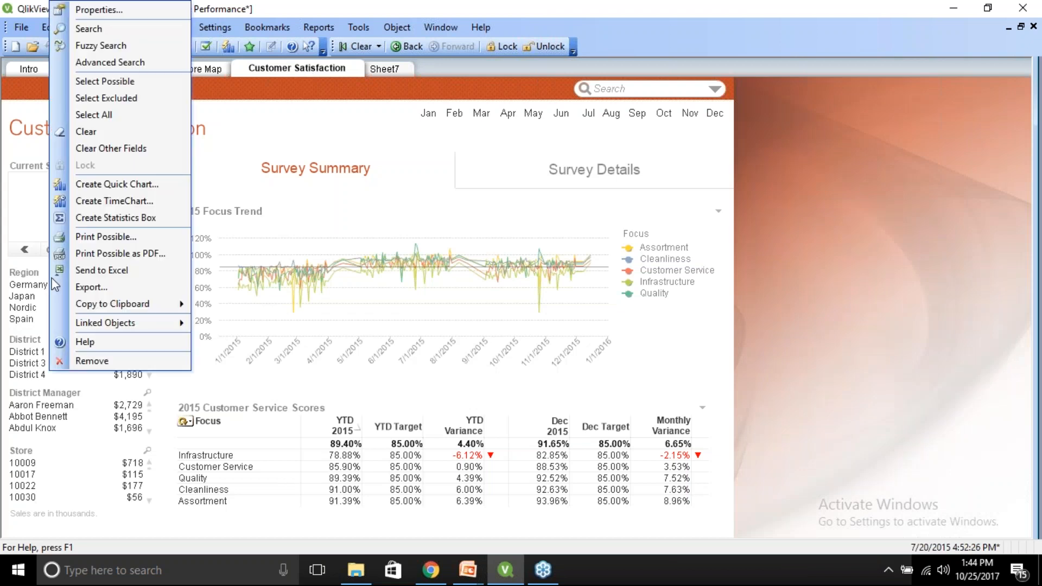
click(99, 10)
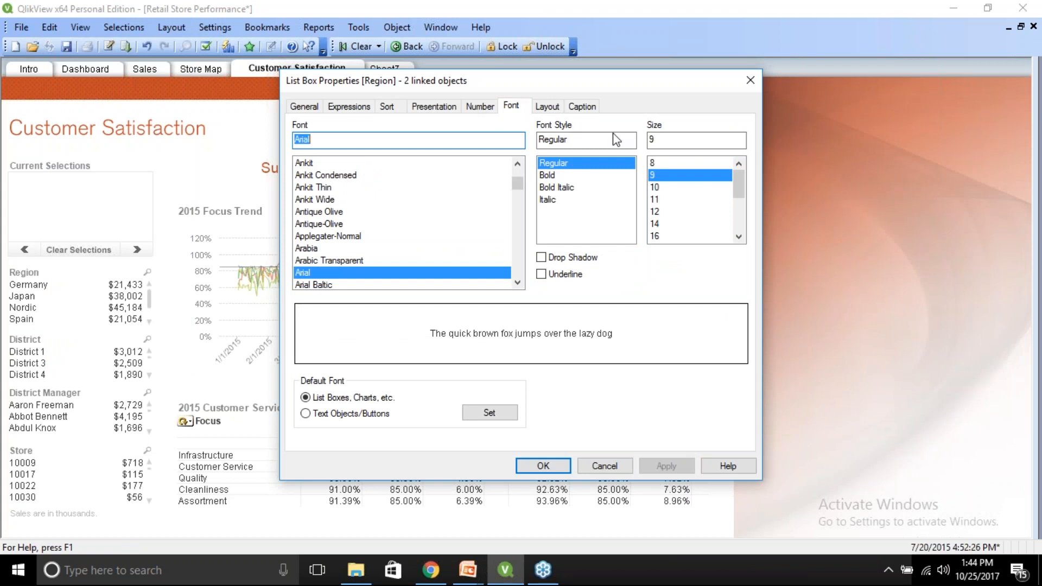
click(665, 200)
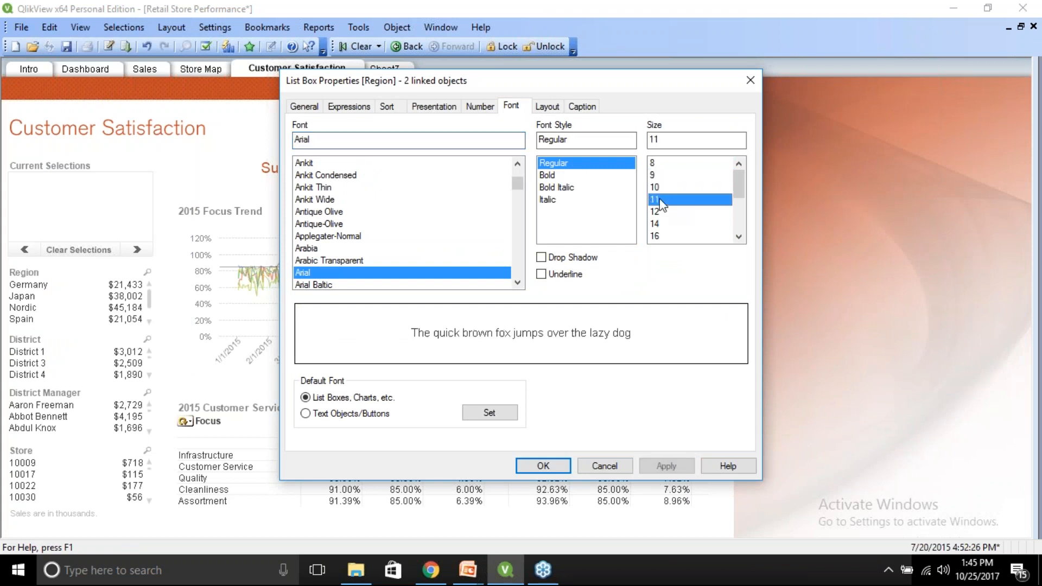
click(541, 466)
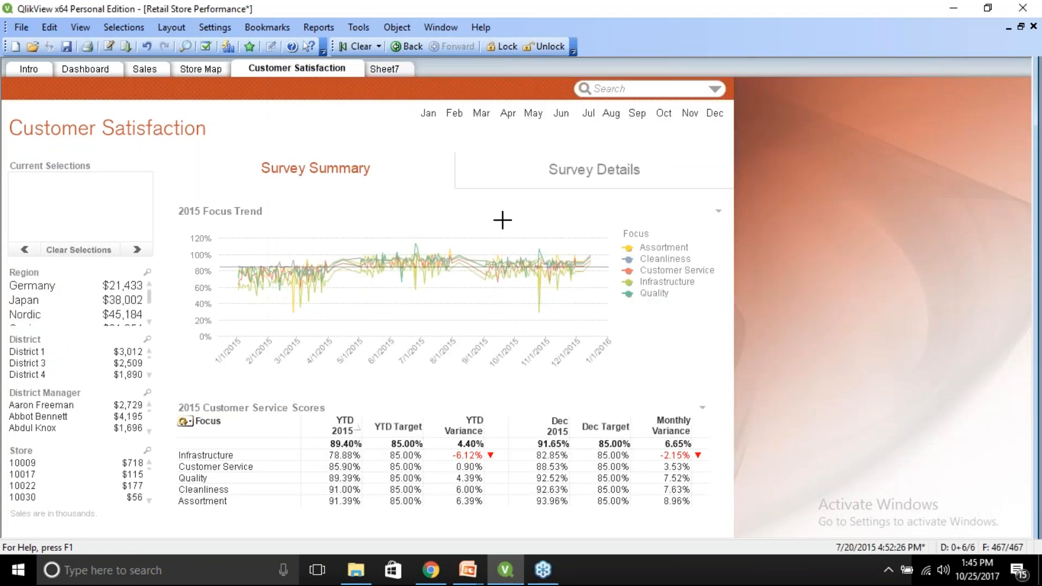
Compare the Region list box on both sheets and open its properties without changing anything.
click(389, 70)
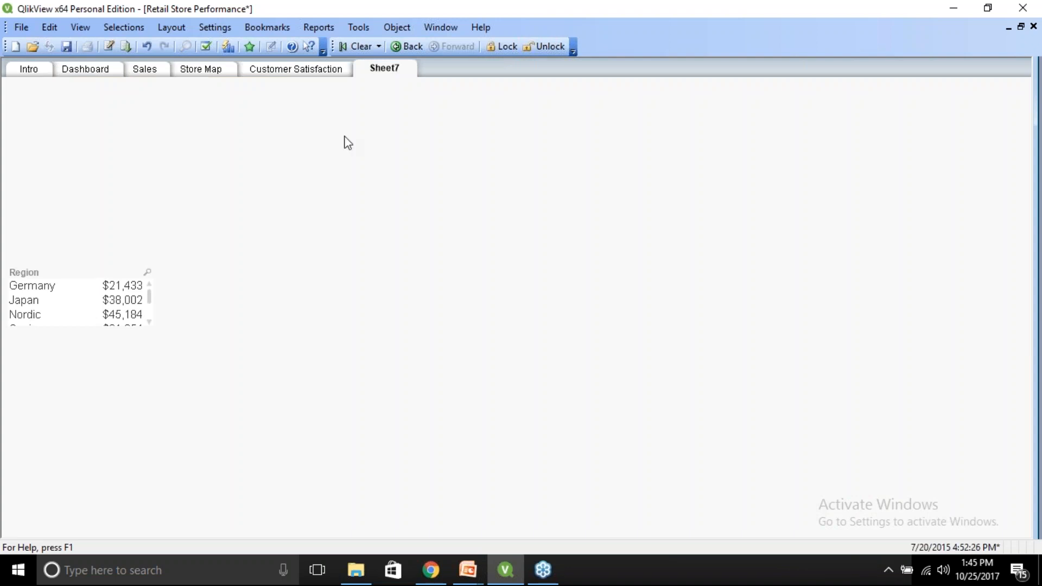
click(296, 72)
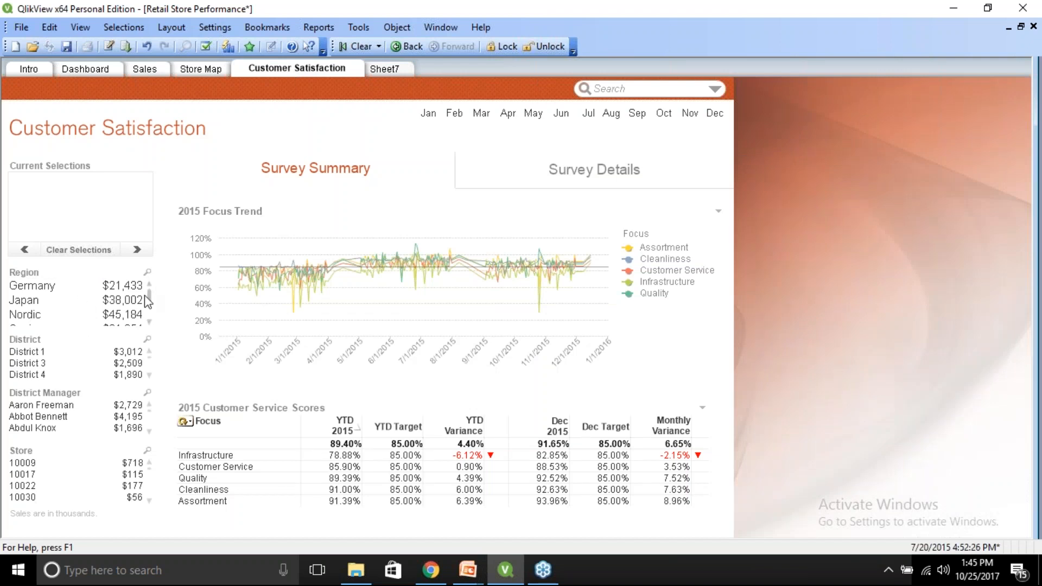
right_click(71, 294)
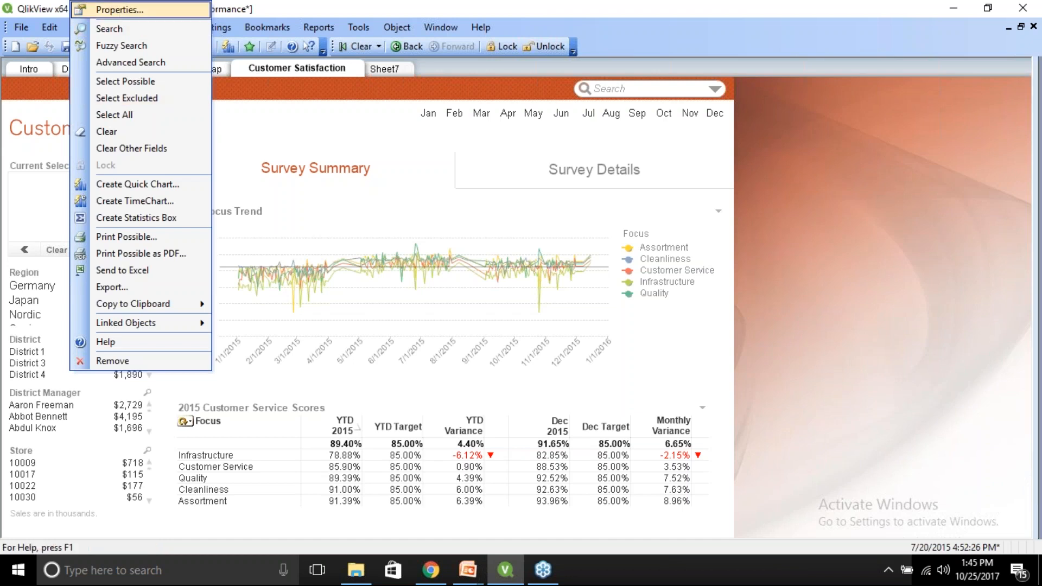
click(119, 9)
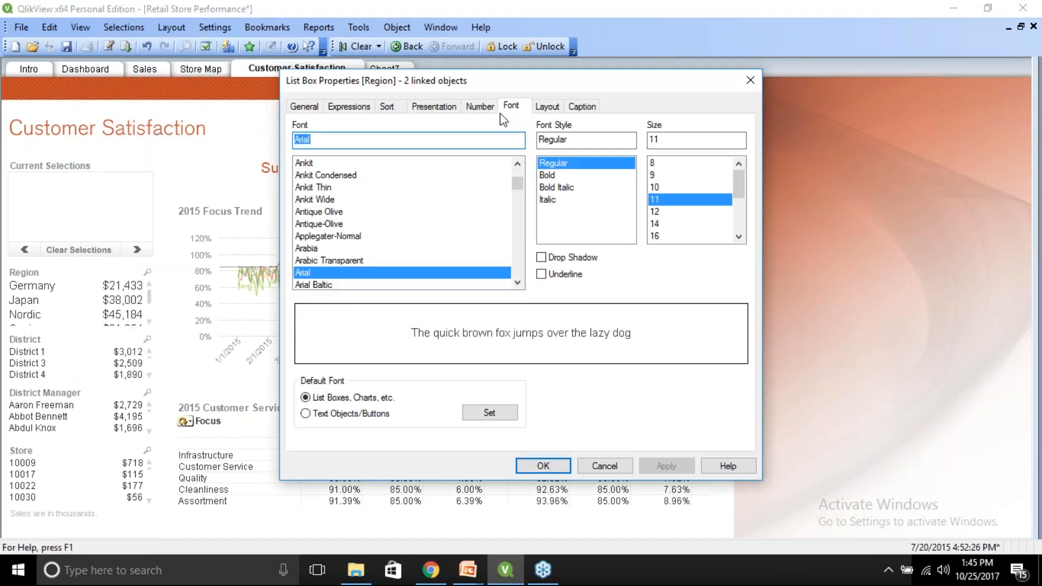
click(601, 464)
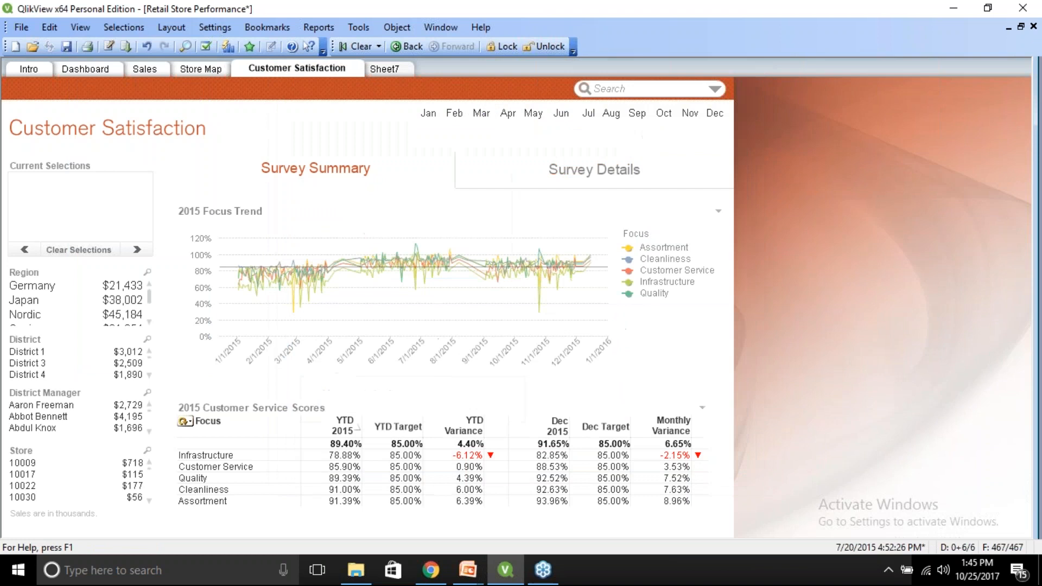
Give the Region list box an Intense shadow and a 1 pt border width.
right_click(34, 293)
click(59, 187)
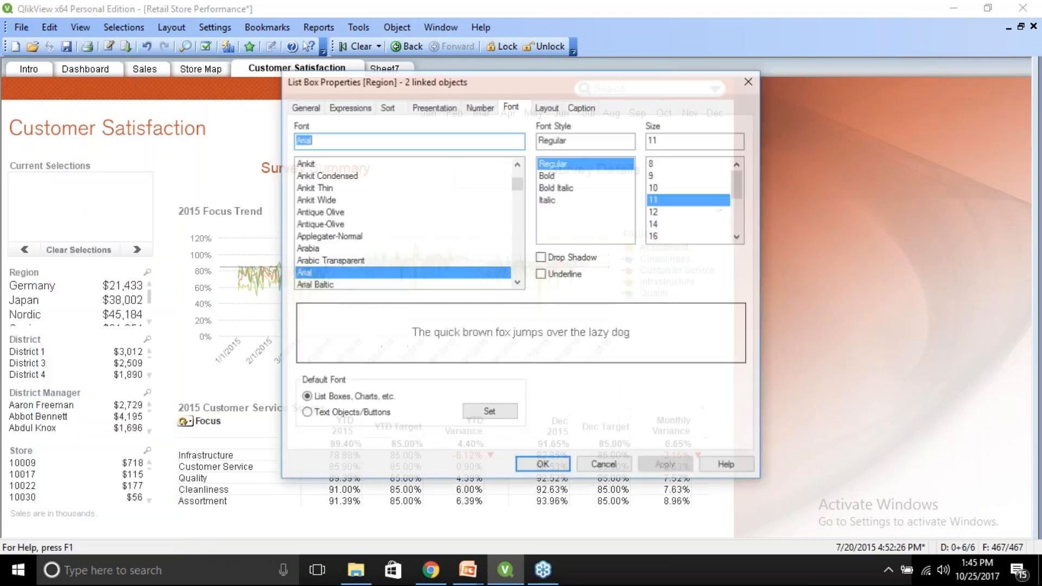
click(547, 107)
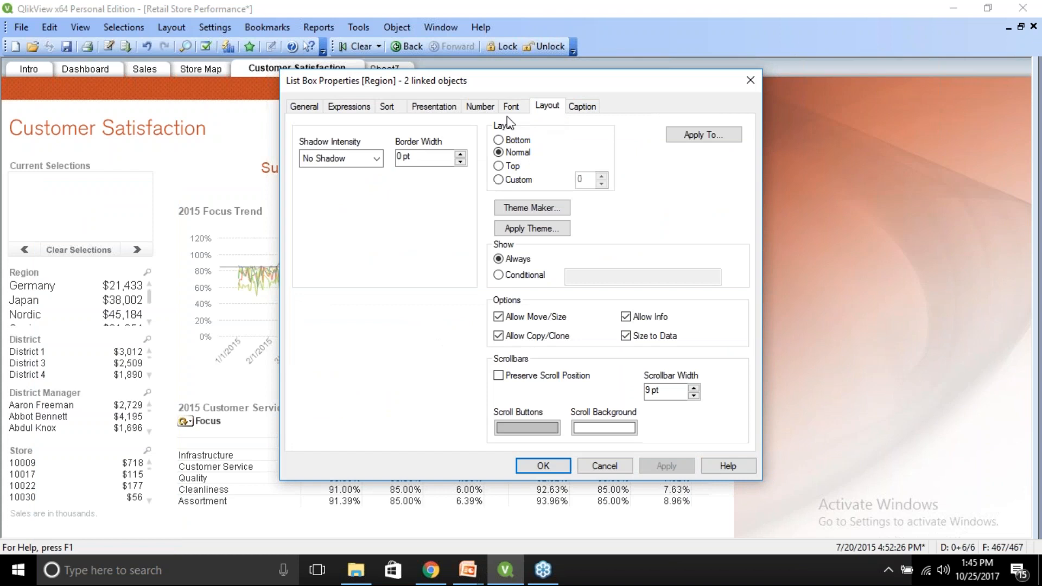
click(376, 158)
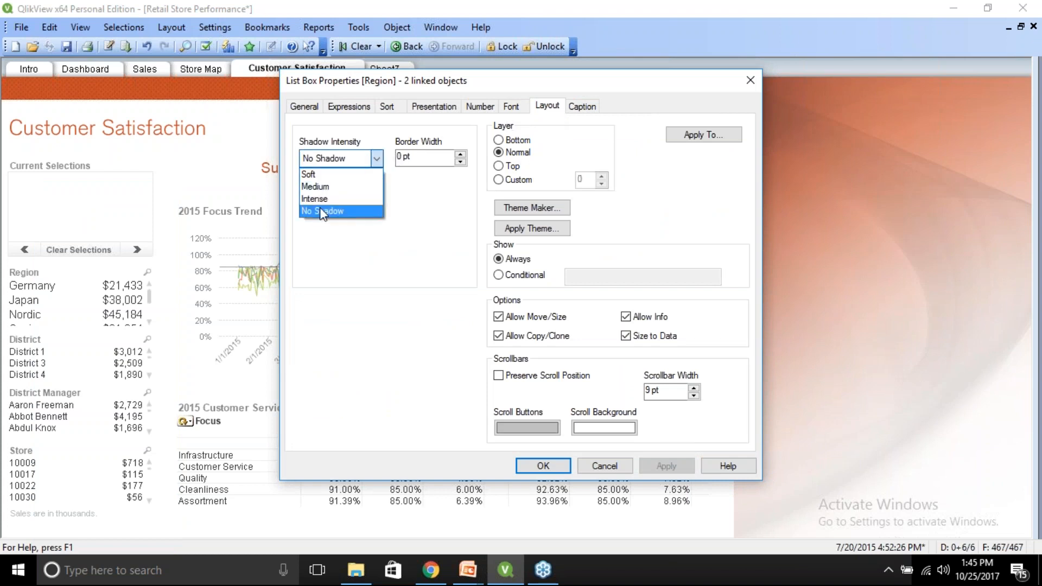
click(319, 198)
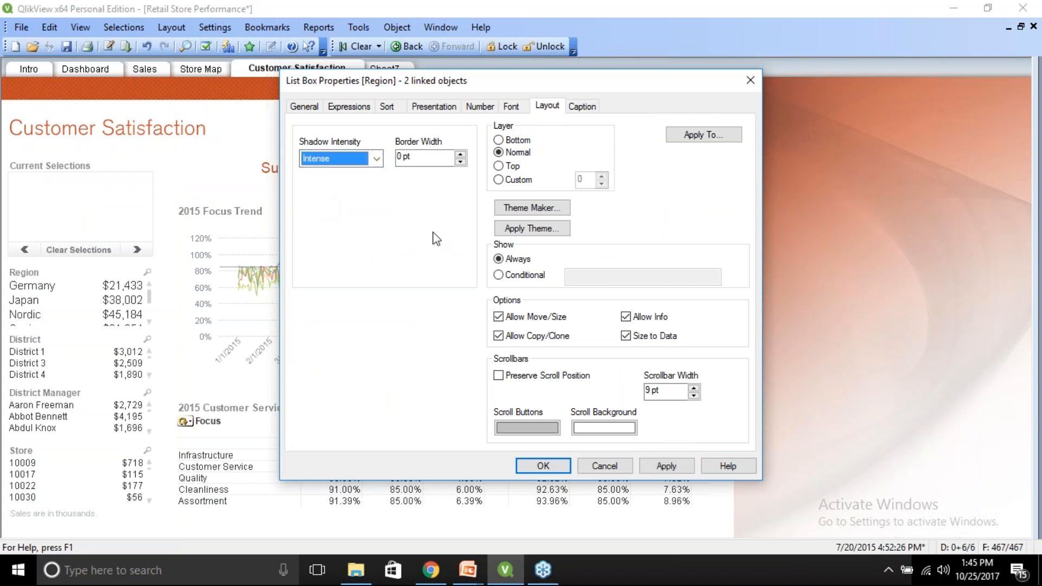
click(460, 154)
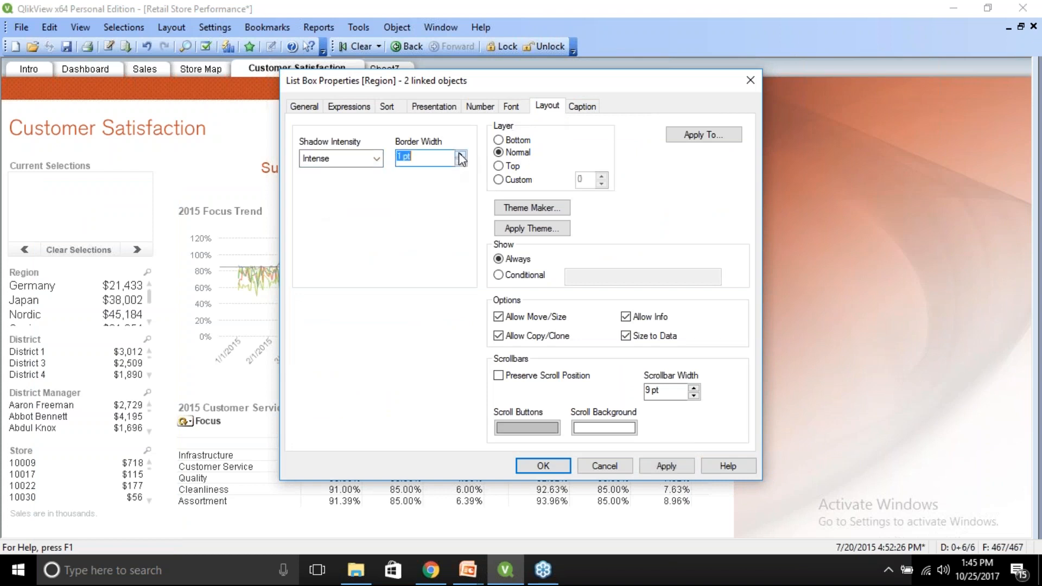
click(664, 467)
click(542, 468)
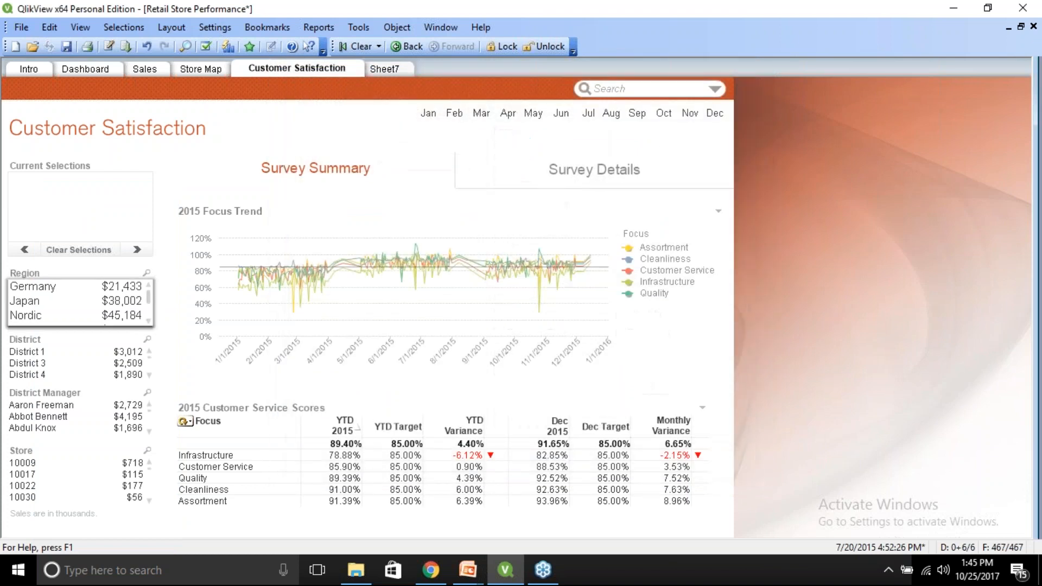
Move the Region list box on Sheet7 to the middle of the sheet and compare it with the Customer Satisfaction sheet.
click(387, 69)
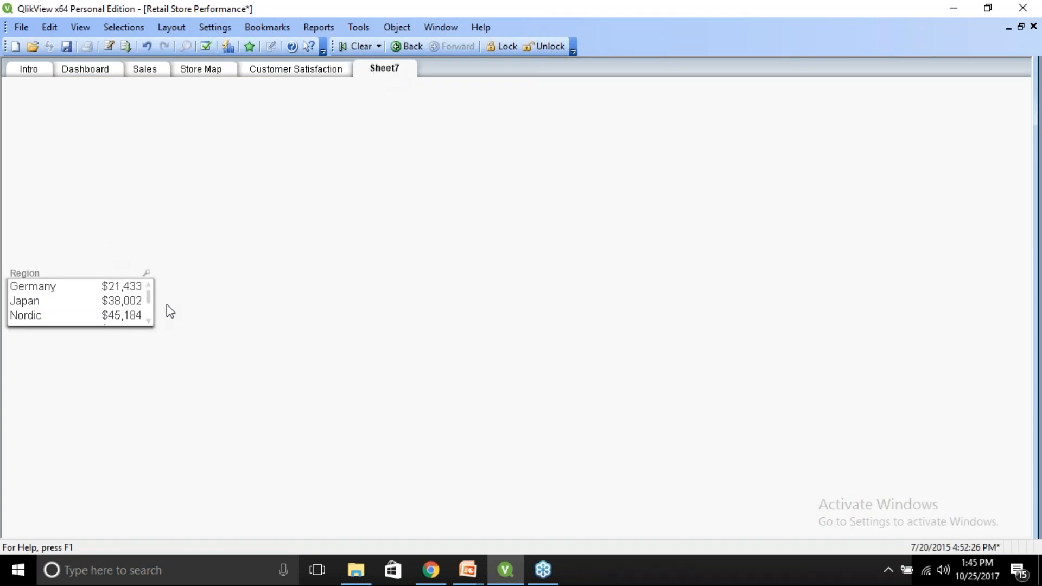
drag(67, 272, 407, 221)
click(315, 74)
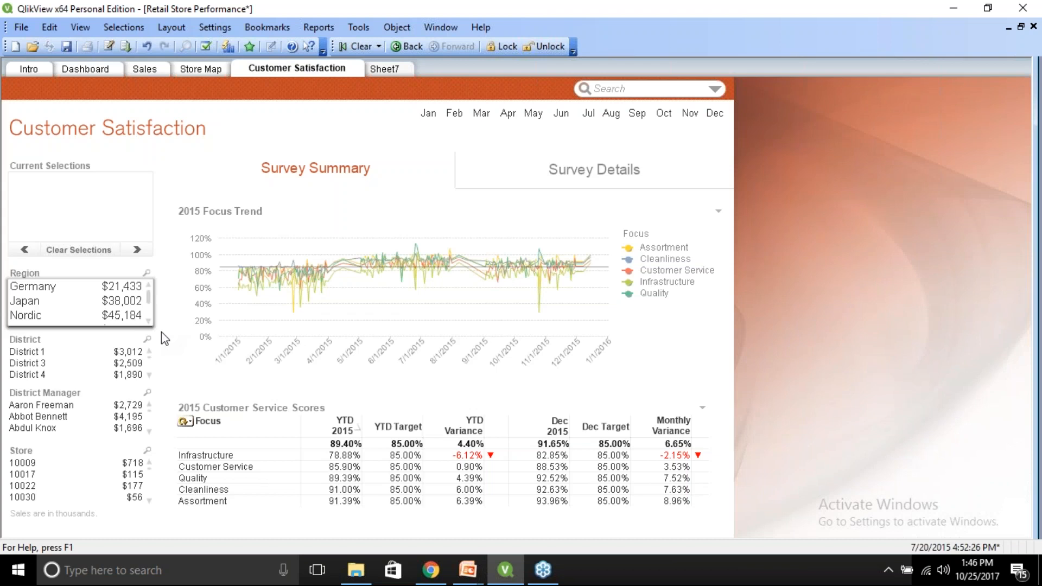
click(387, 71)
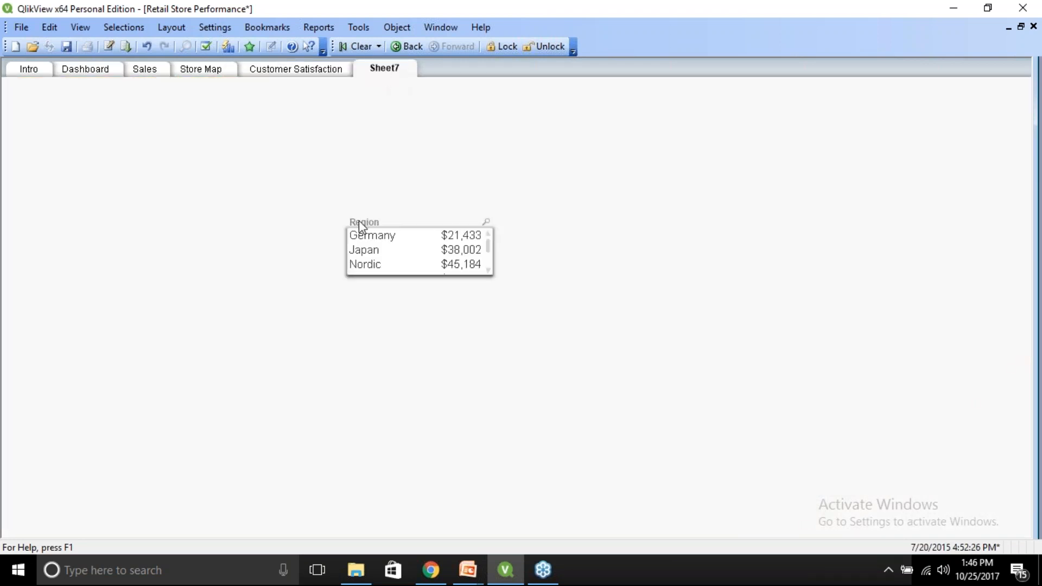
Adjust the position of the linked Region list boxes to match the Sheet7 copy, then undo it on Customer Satisfaction.
right_click(416, 247)
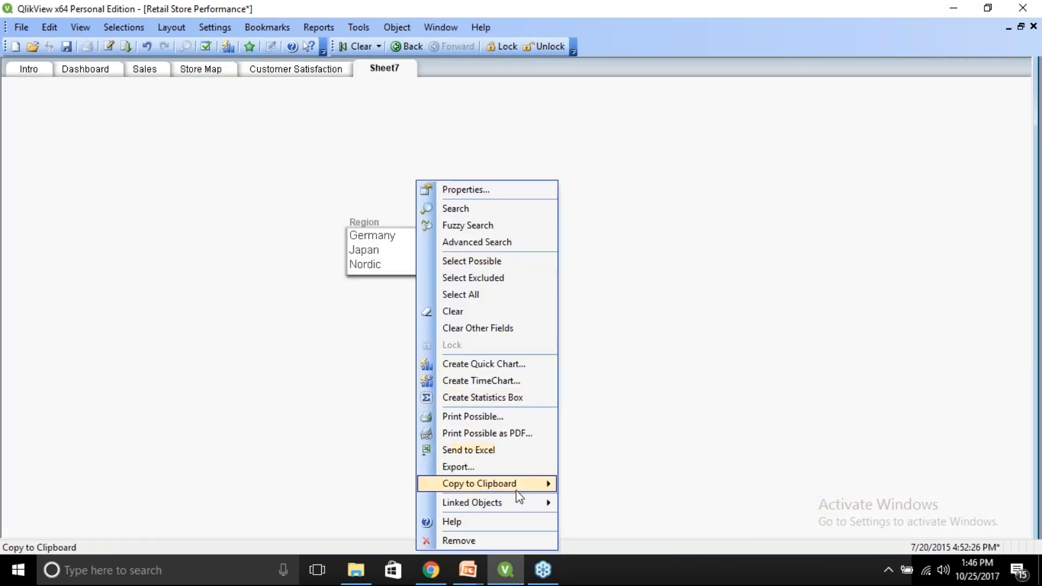
mouse_move(523, 505)
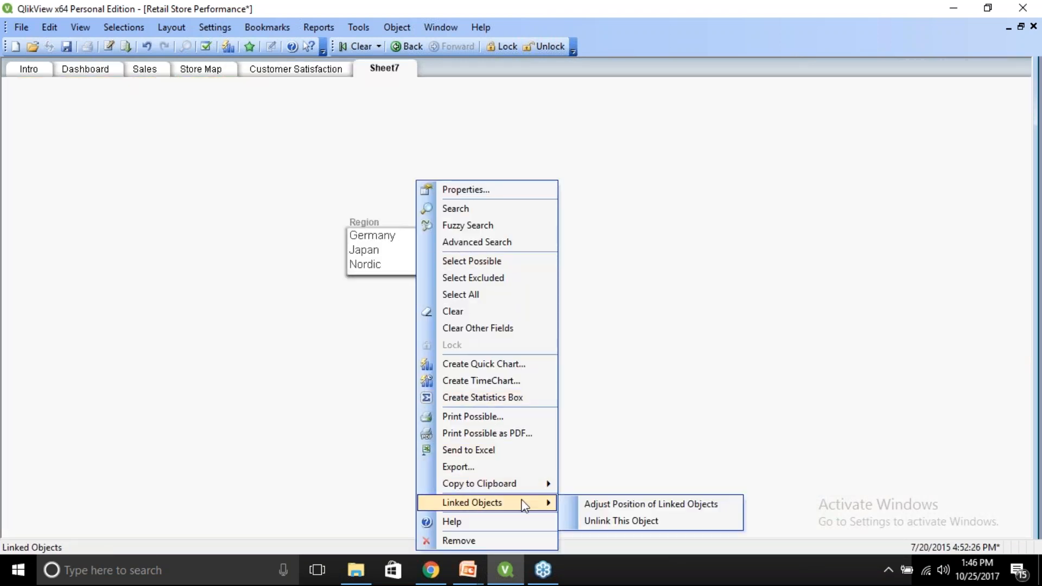
click(592, 502)
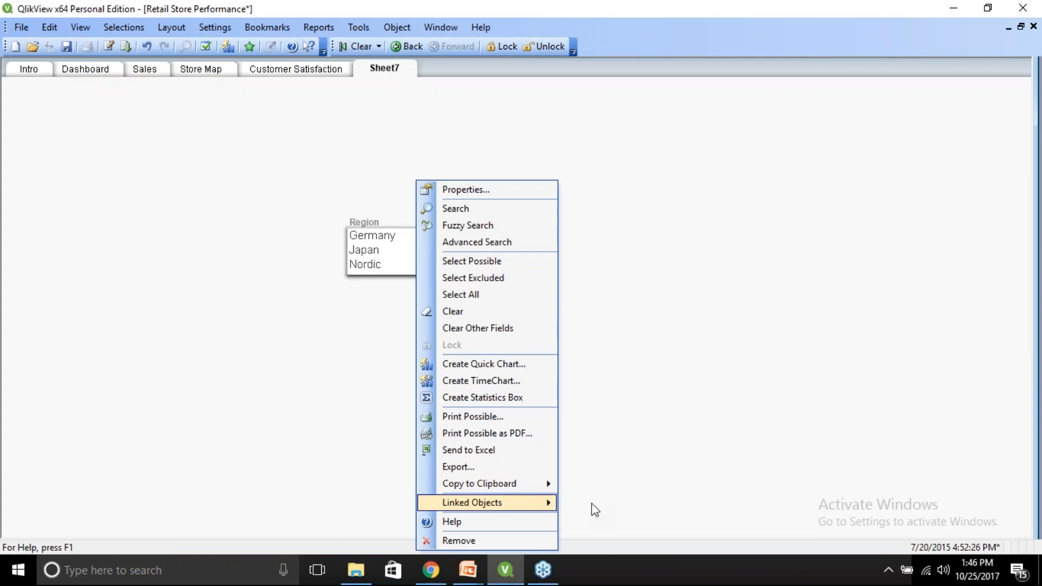
click(298, 69)
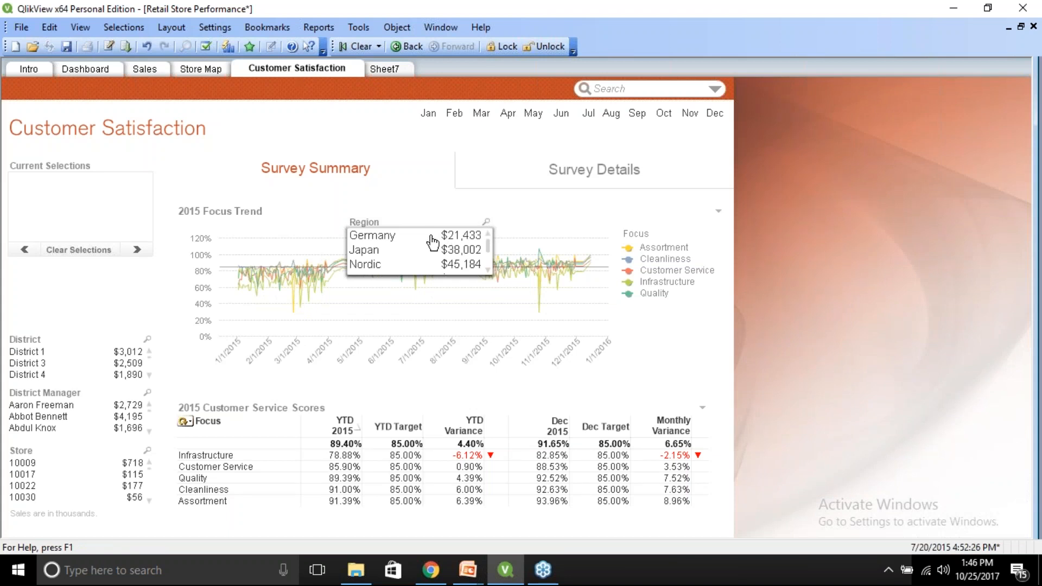
key(ctrl+z)
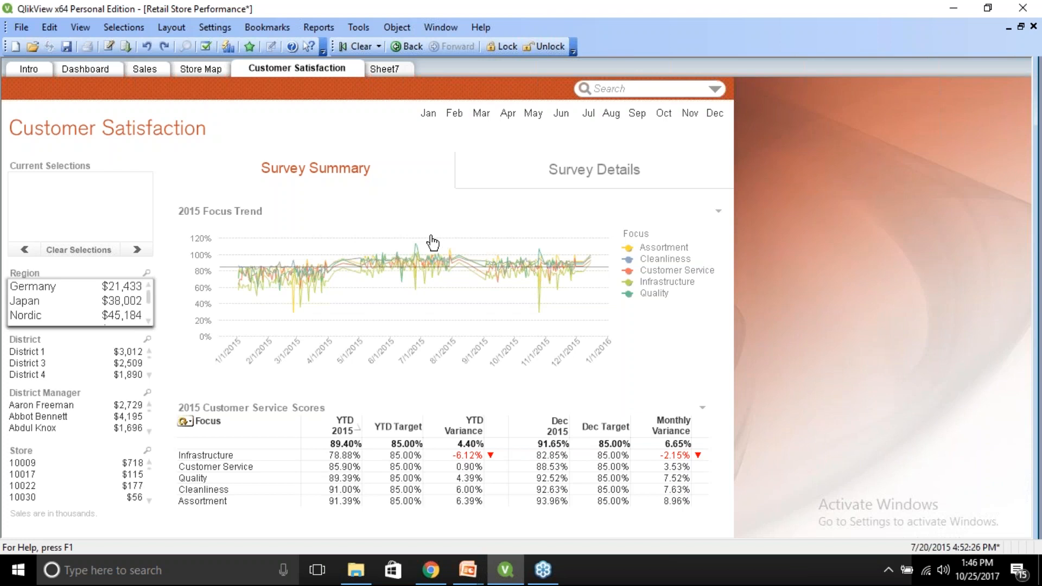
Unlink the Region list box on Sheet7 from its linked copies.
click(387, 69)
right_click(386, 252)
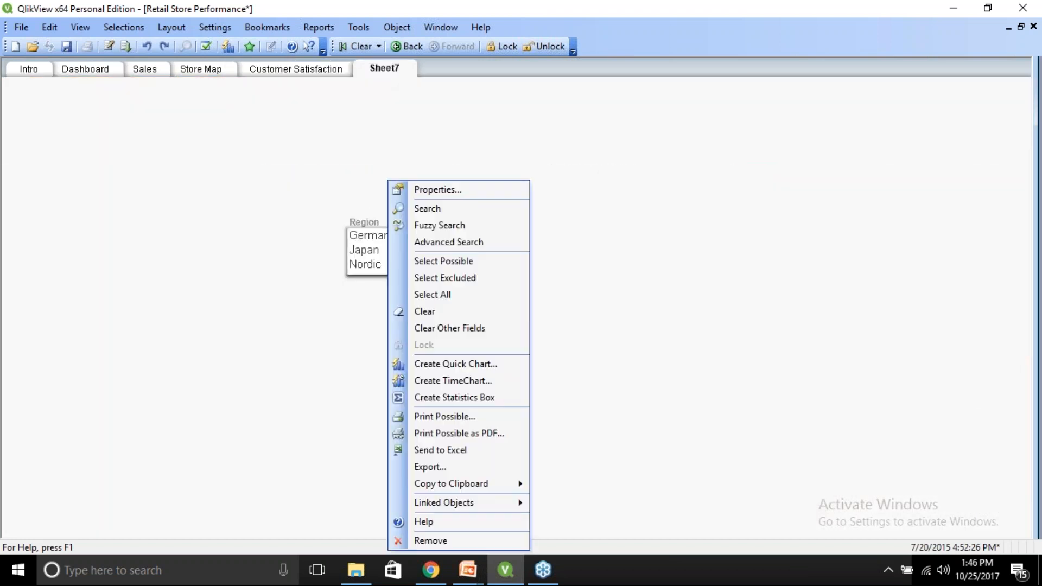
mouse_move(490, 503)
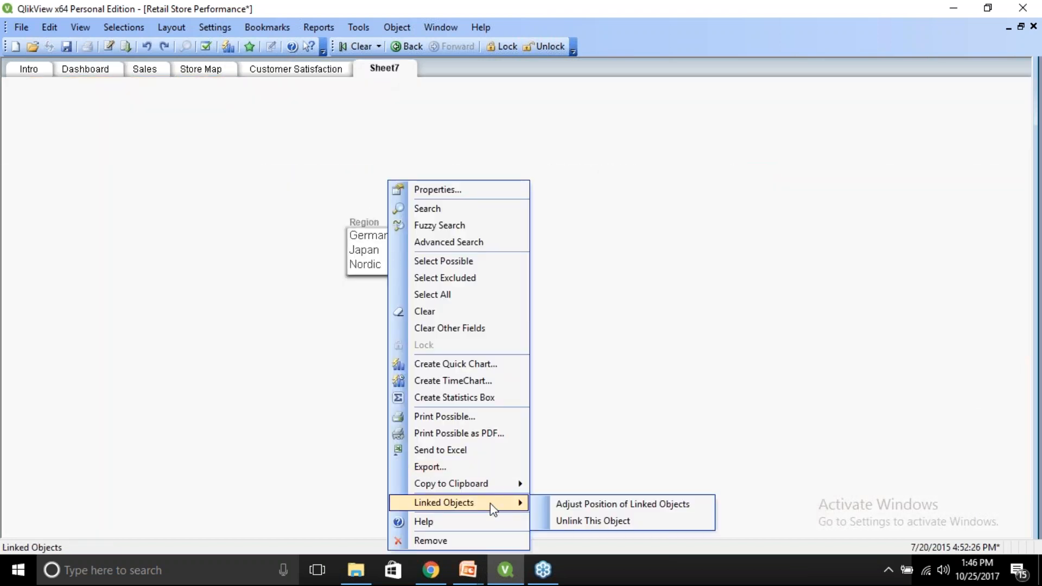
click(564, 520)
Remove the Region list box from Sheet7.
right_click(400, 249)
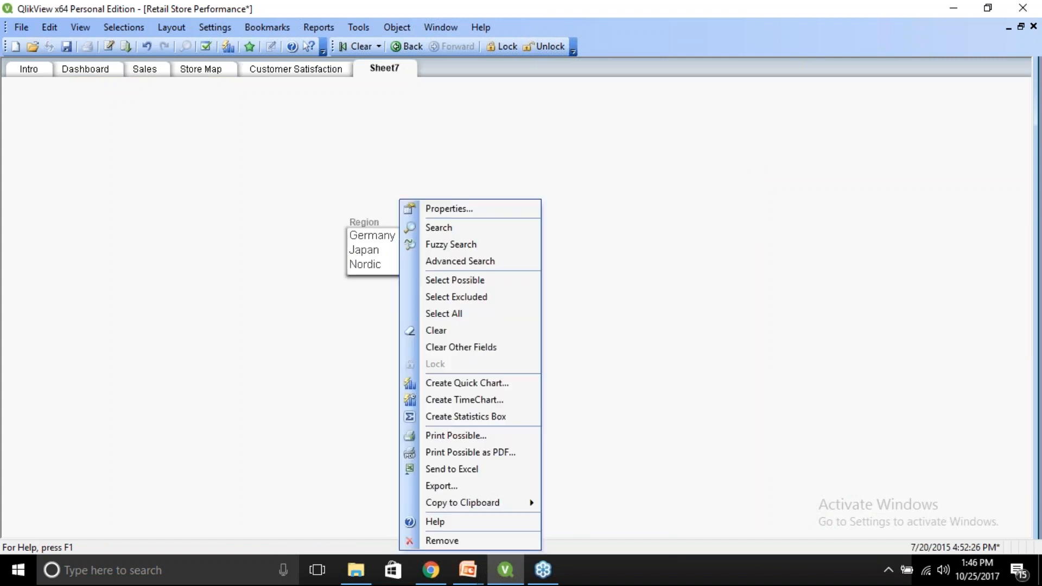
click(451, 539)
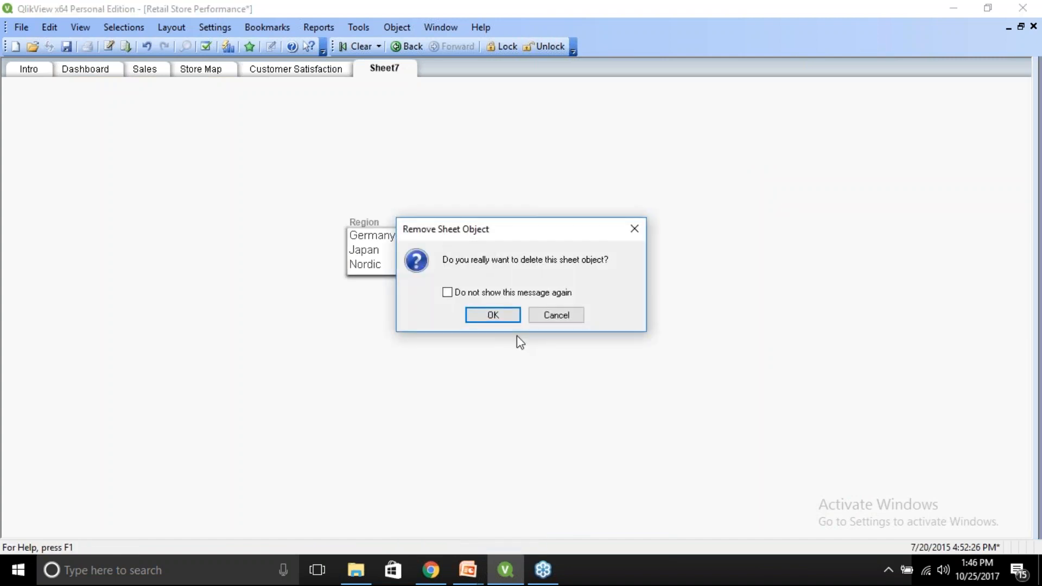
click(494, 315)
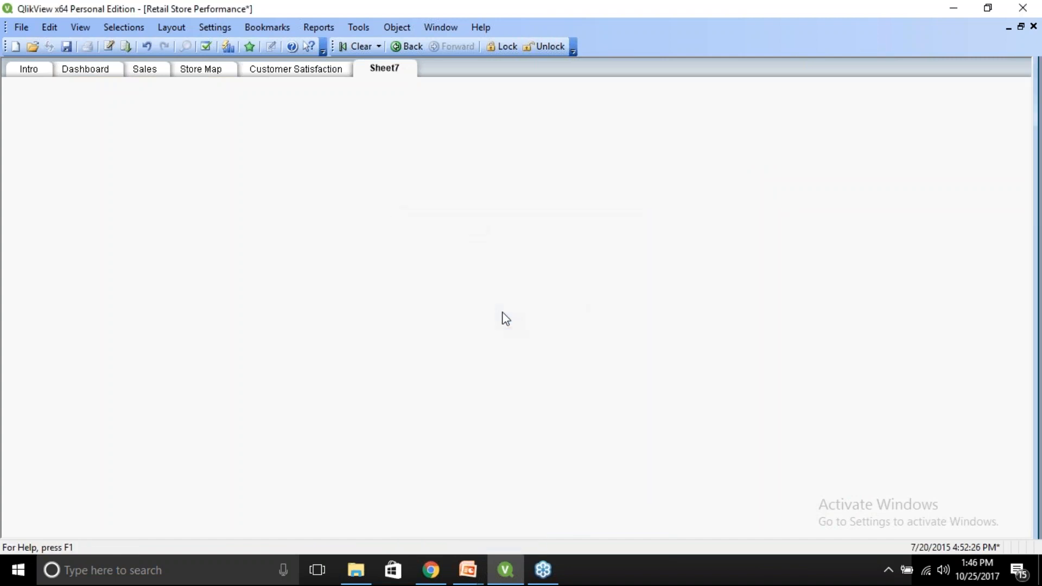
Select all list boxes in the Customer Satisfaction sheet's left column and set their font size to 11, reviewing their shared properties.
click(303, 68)
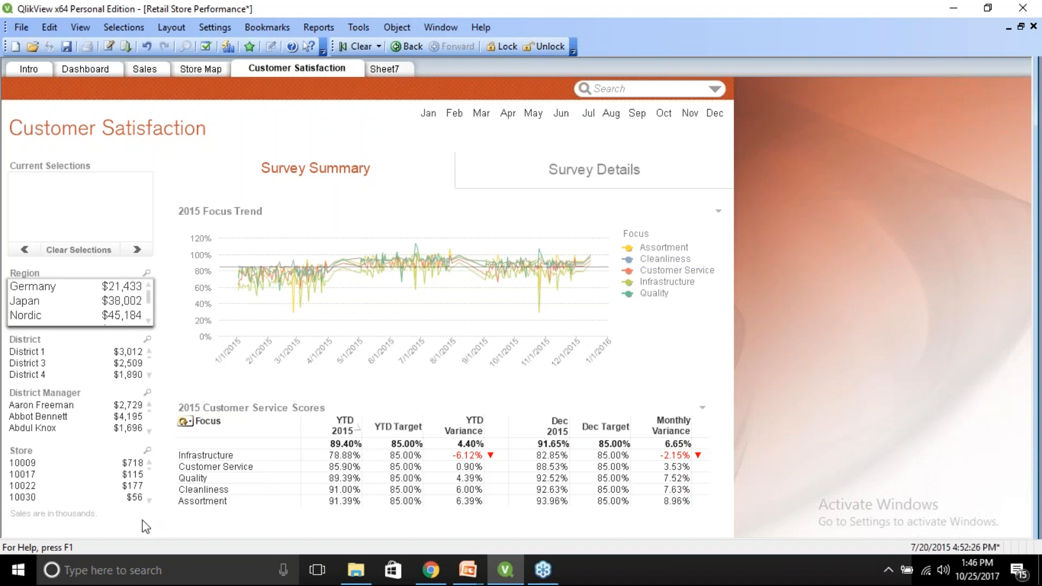
drag(158, 520, 3, 266)
right_click(36, 345)
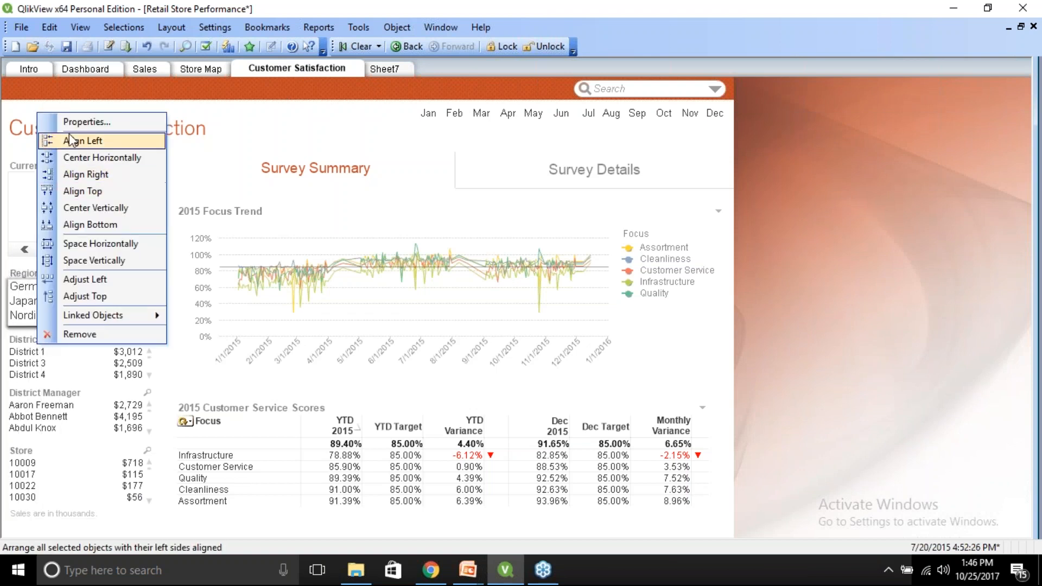
click(85, 122)
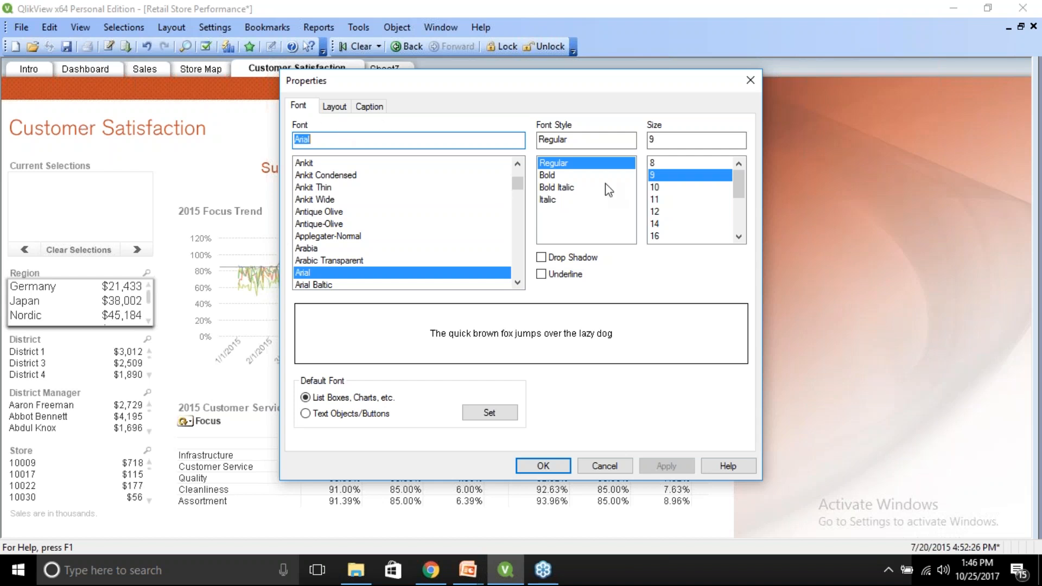
click(651, 199)
click(652, 463)
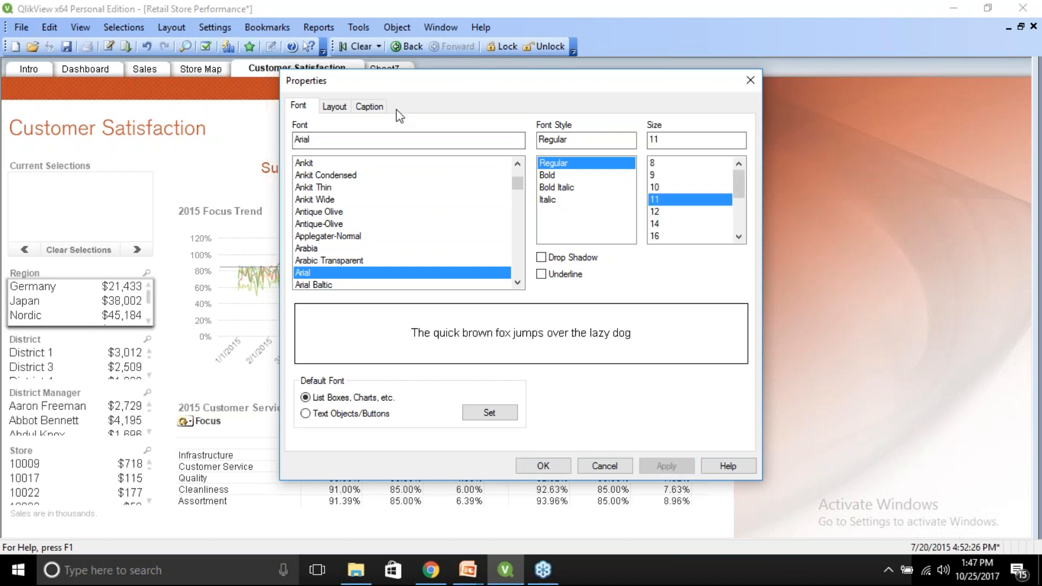
click(341, 112)
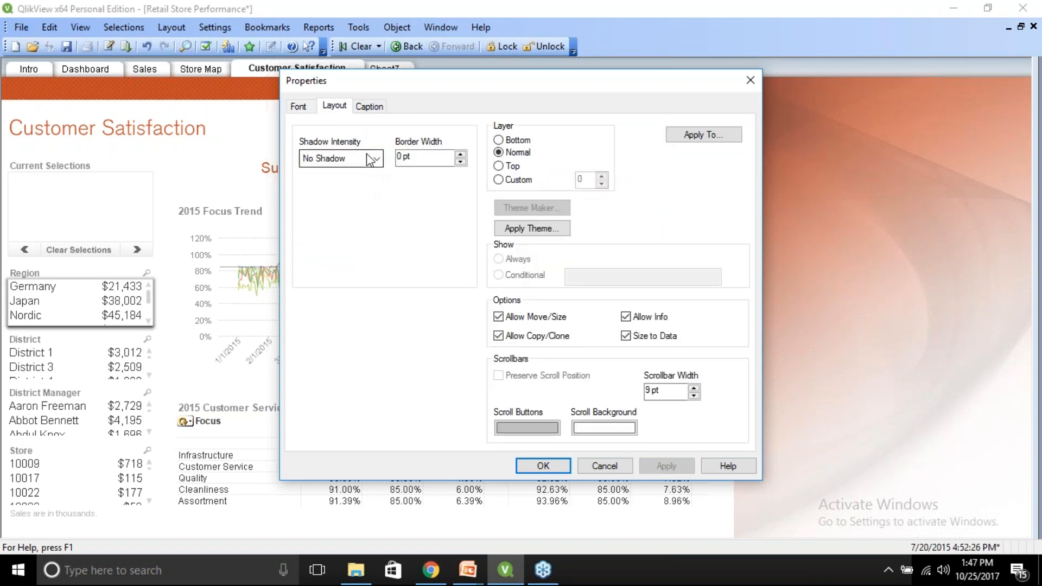
click(369, 106)
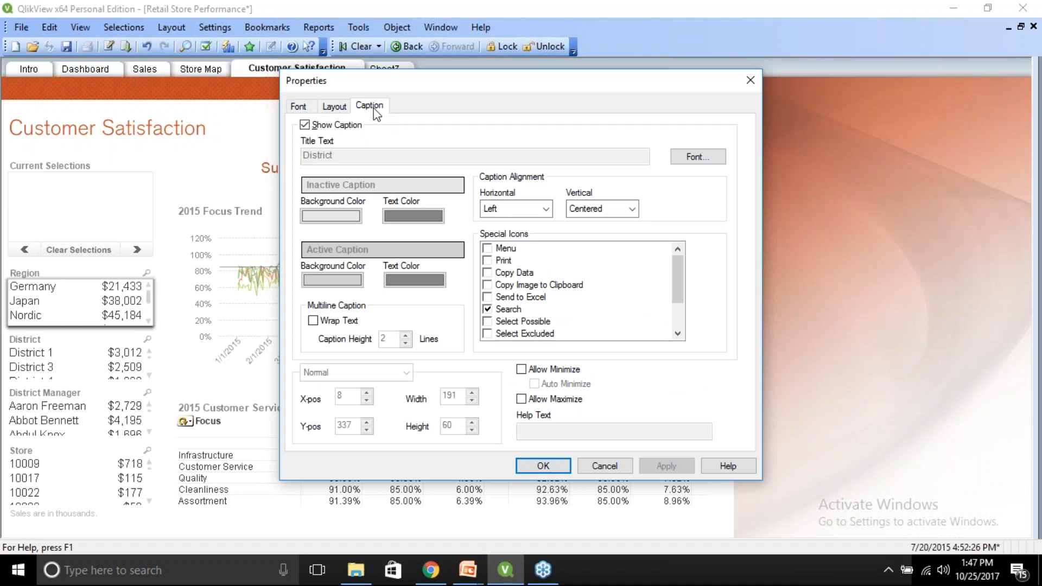
click(334, 109)
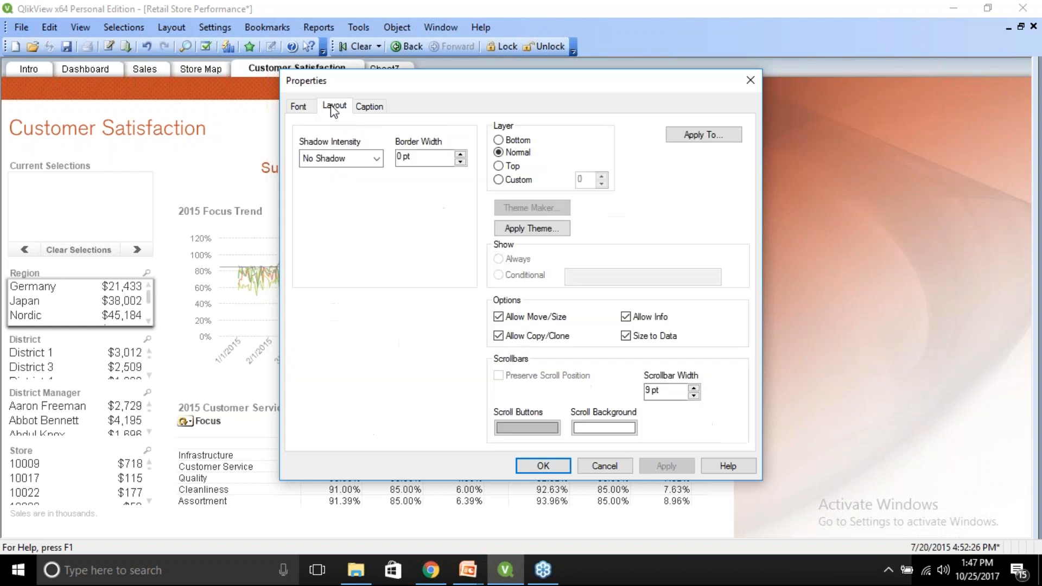
click(306, 106)
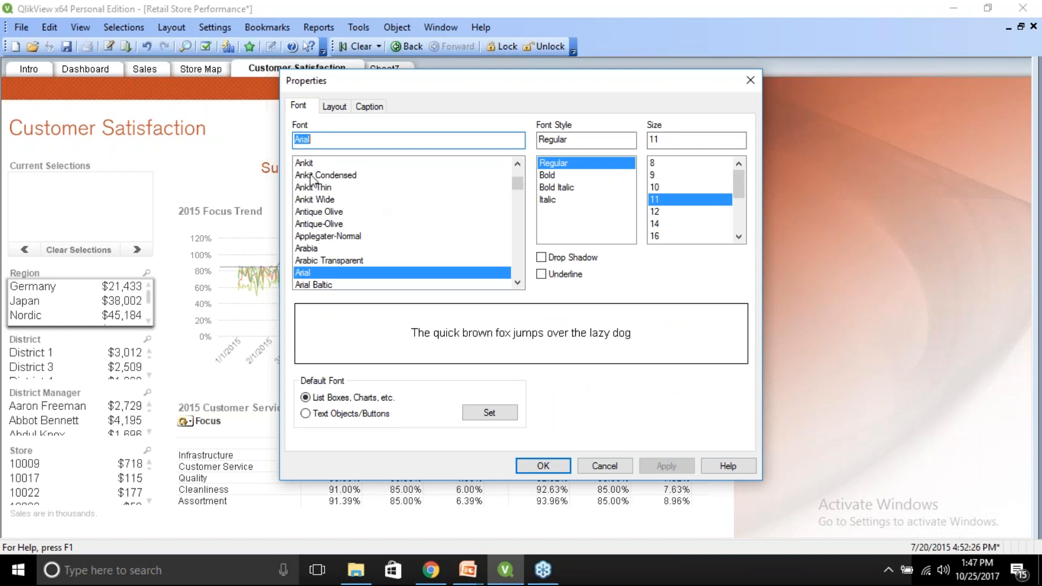
click(542, 466)
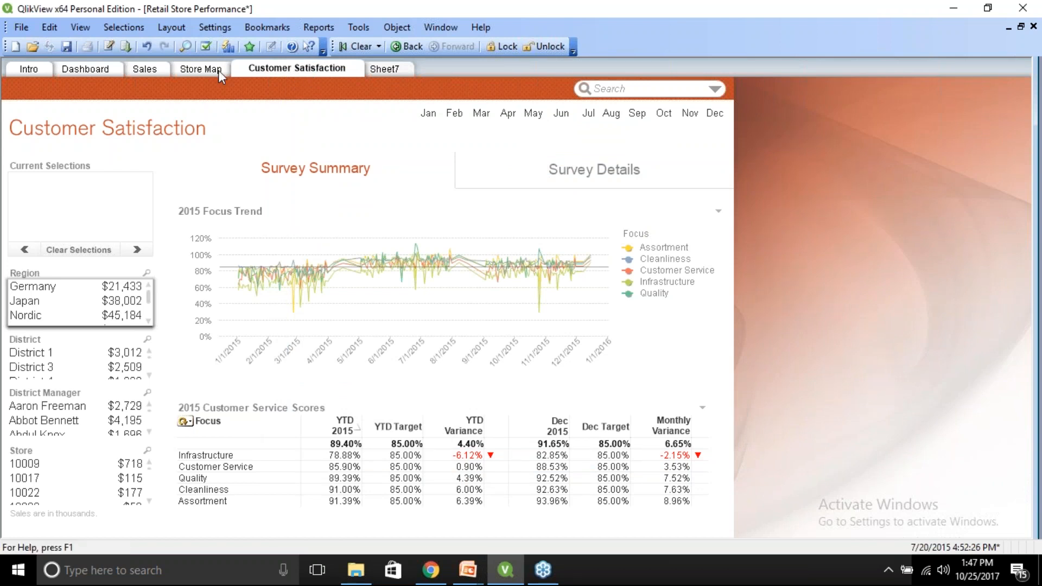
click(204, 69)
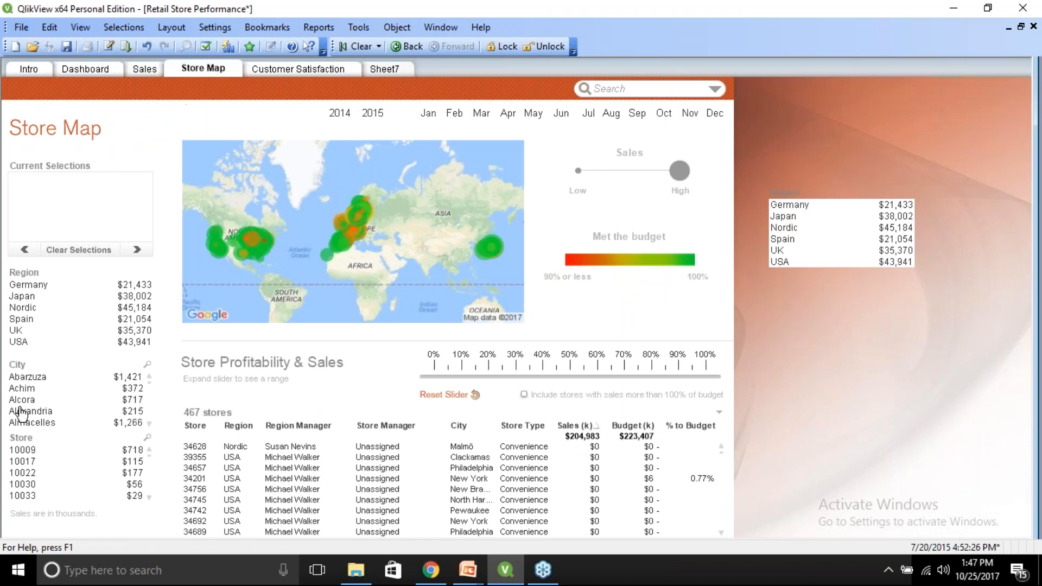
right_click(29, 443)
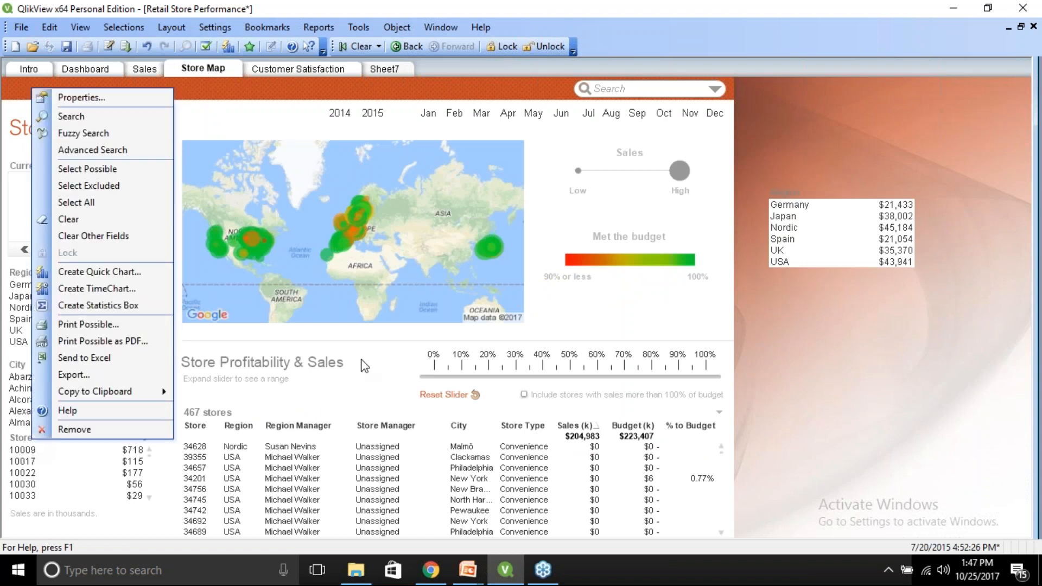
click(804, 376)
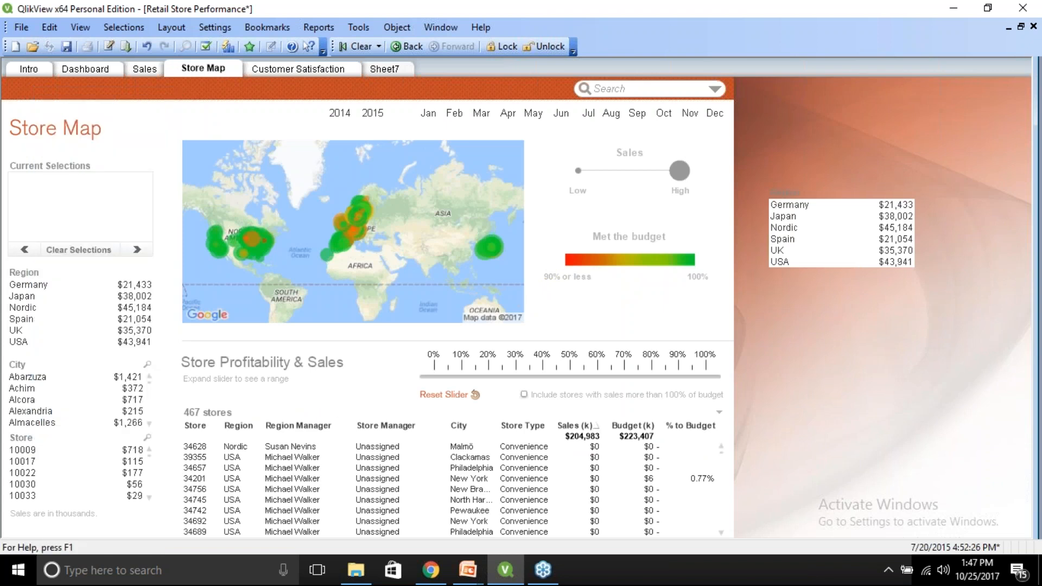
Center the text and number alignment of the Store Type list box on the Sales sheet.
click(148, 70)
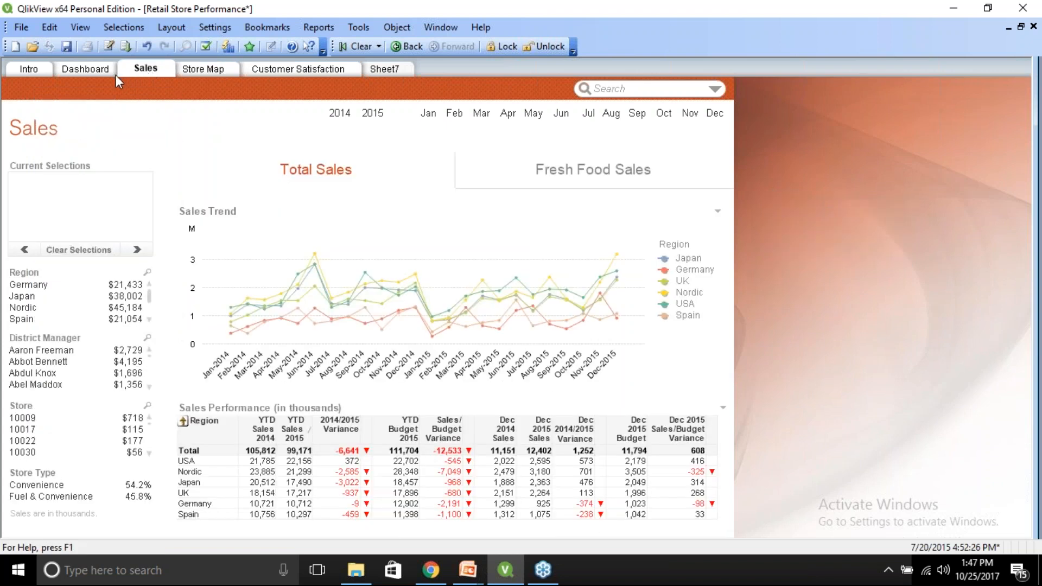
click(116, 75)
click(158, 71)
right_click(34, 480)
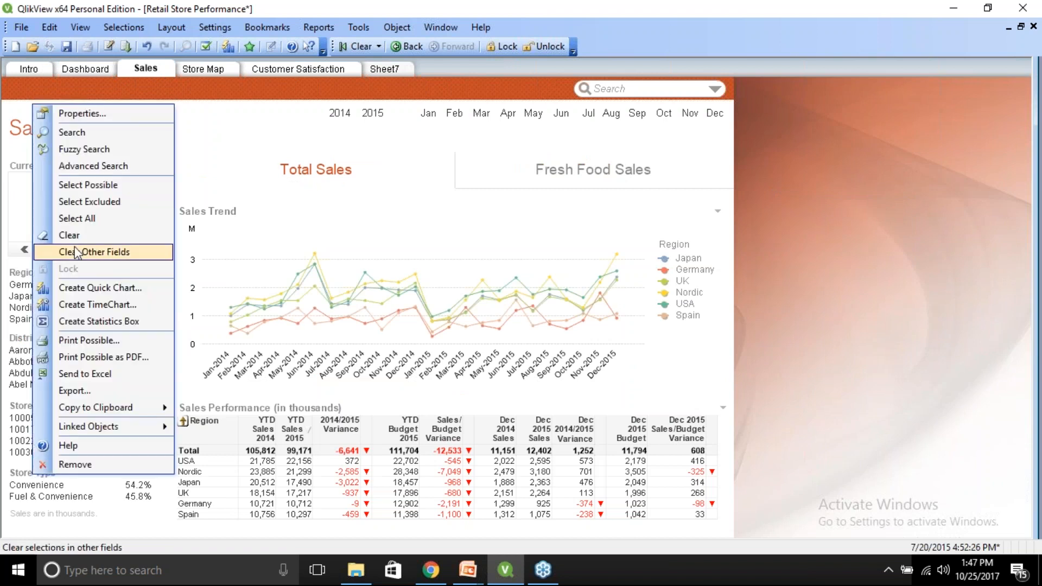
click(81, 111)
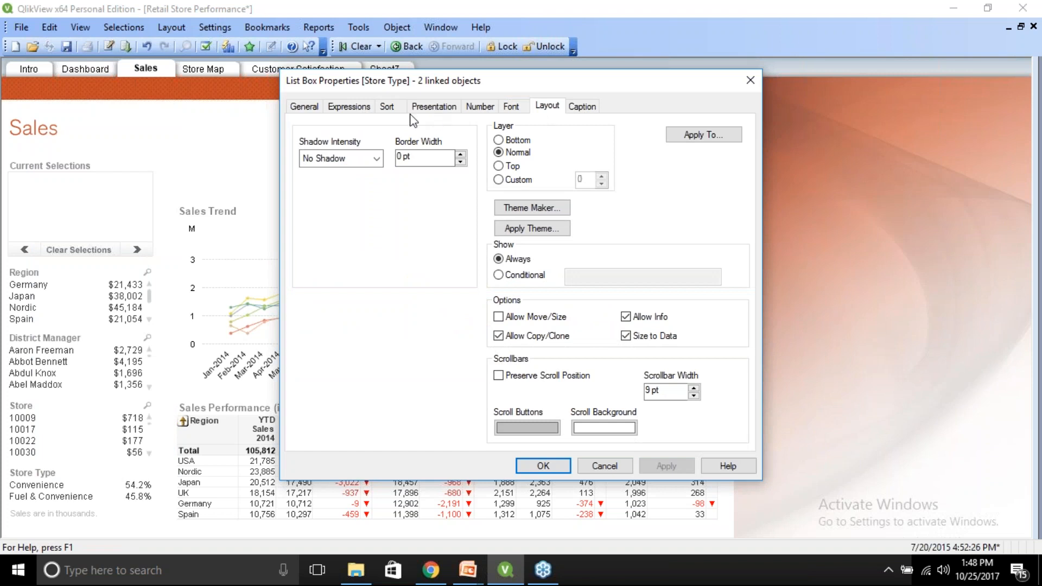
click(432, 106)
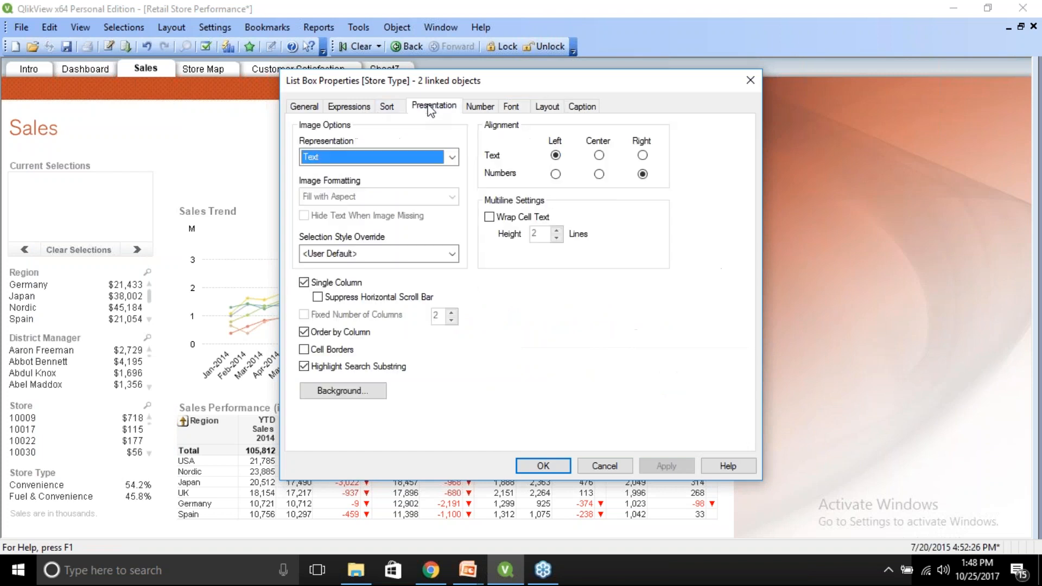
click(599, 156)
click(599, 174)
click(666, 467)
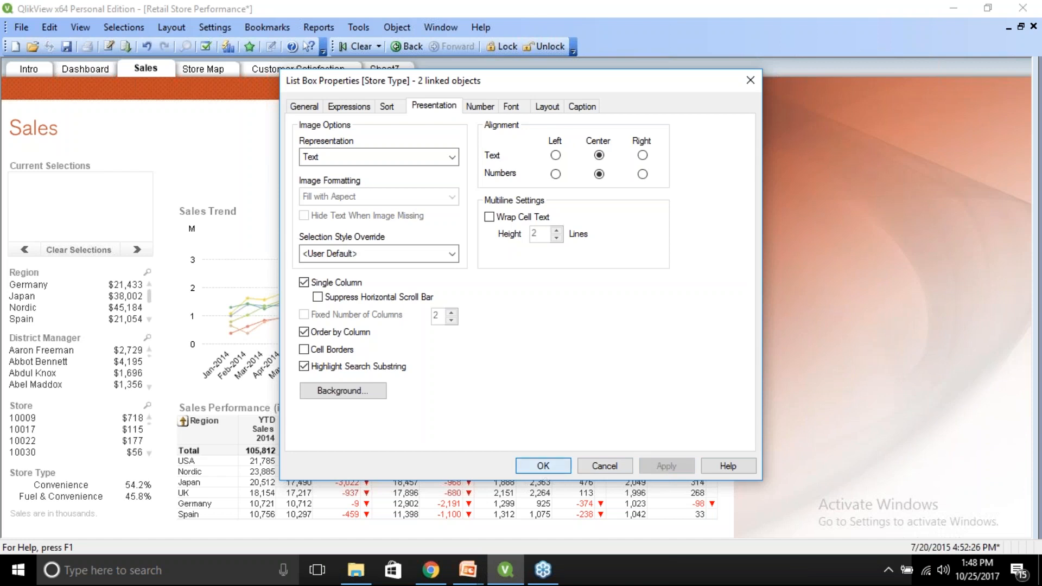
click(543, 467)
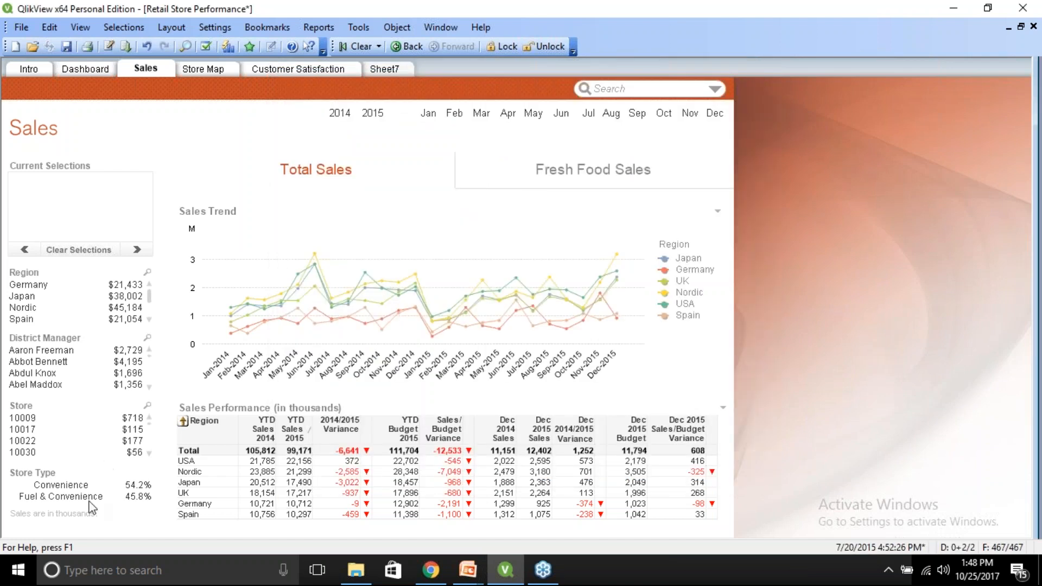
In the document properties, set the Store Type field's default list box alignment to right for both text and numbers.
click(216, 27)
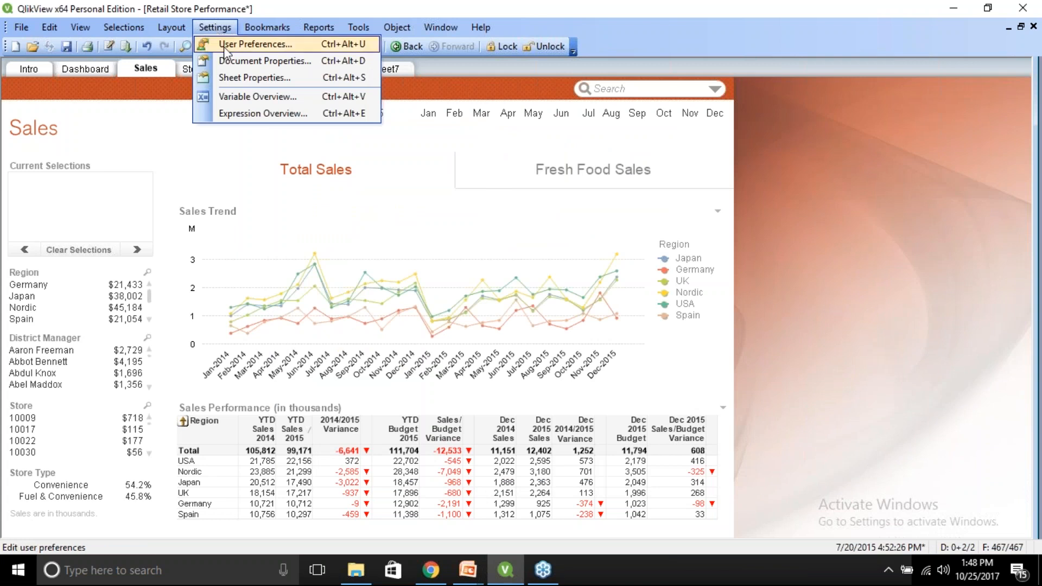
click(231, 61)
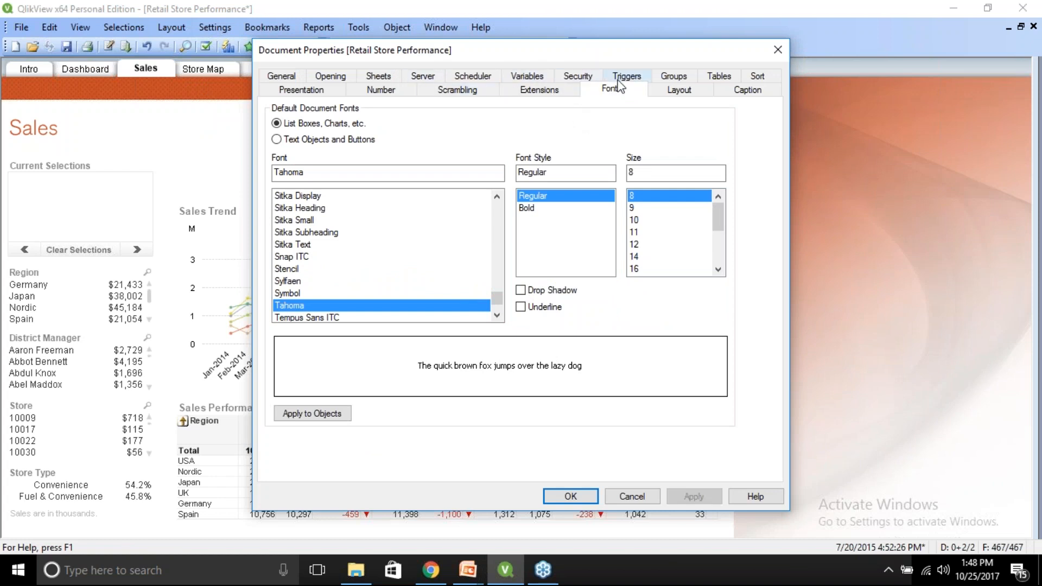
click(677, 91)
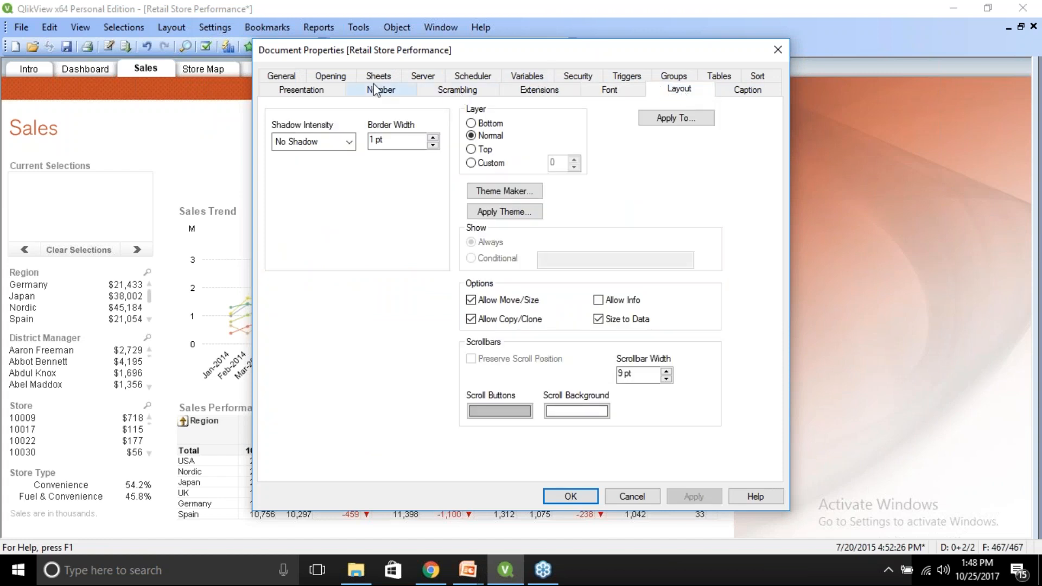
click(306, 94)
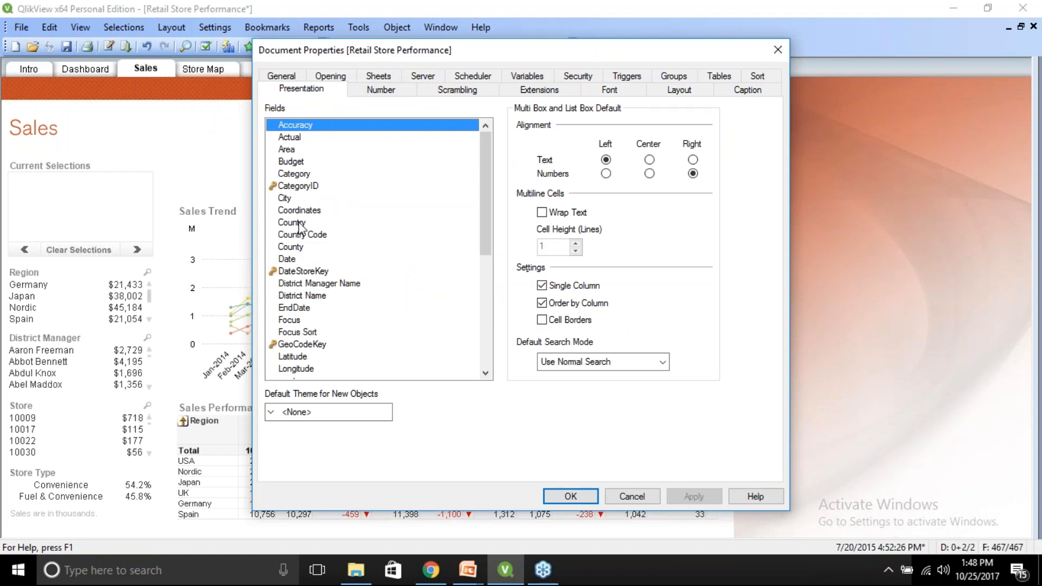
drag(489, 229, 499, 365)
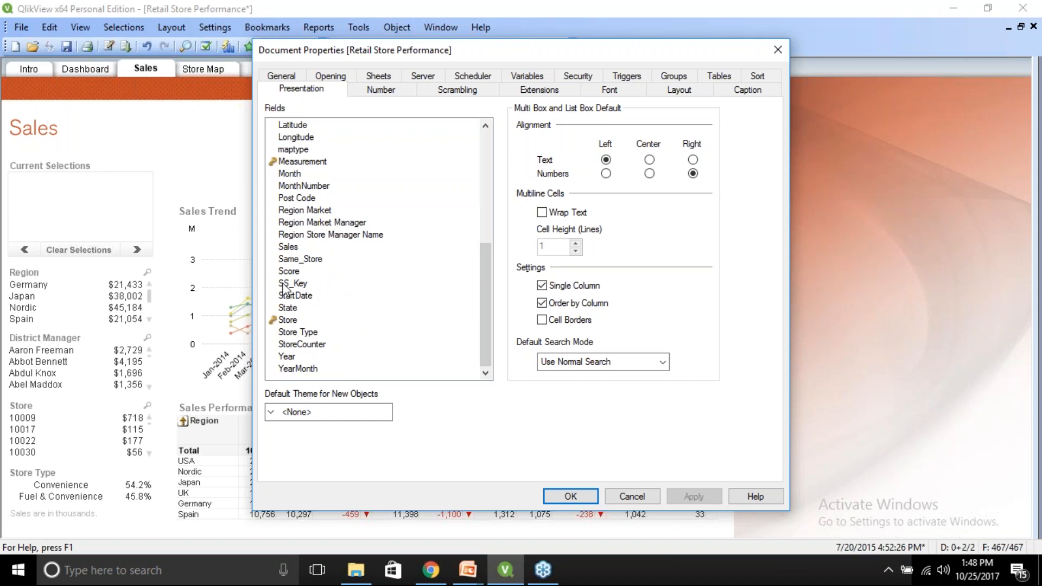
click(302, 332)
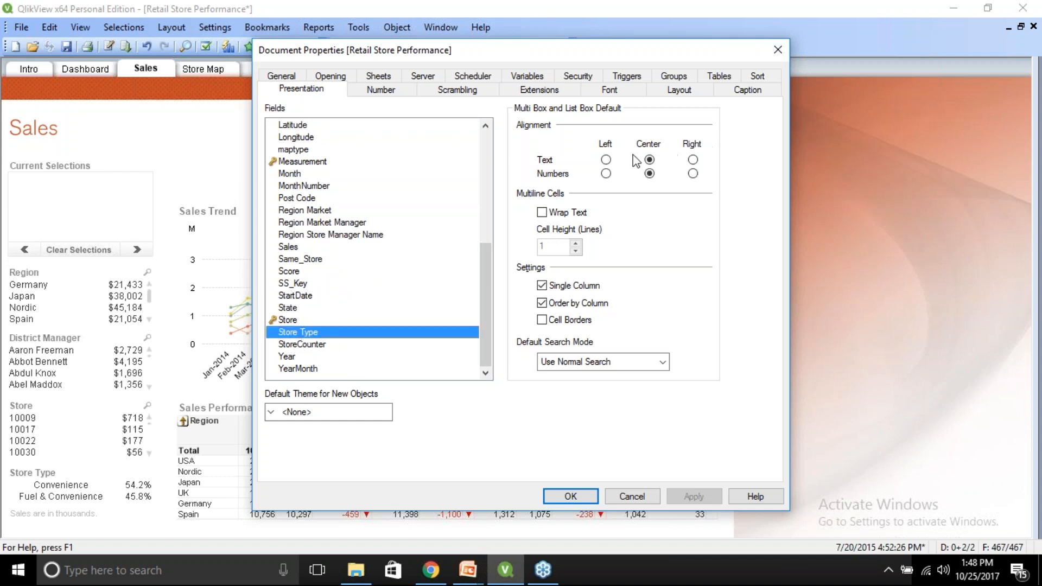
click(692, 160)
click(692, 174)
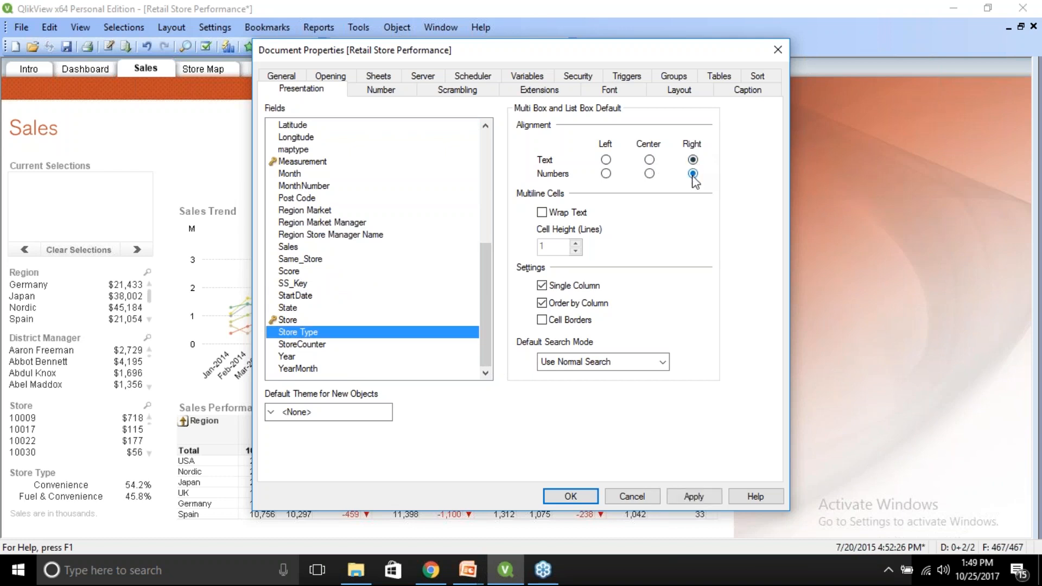
click(694, 496)
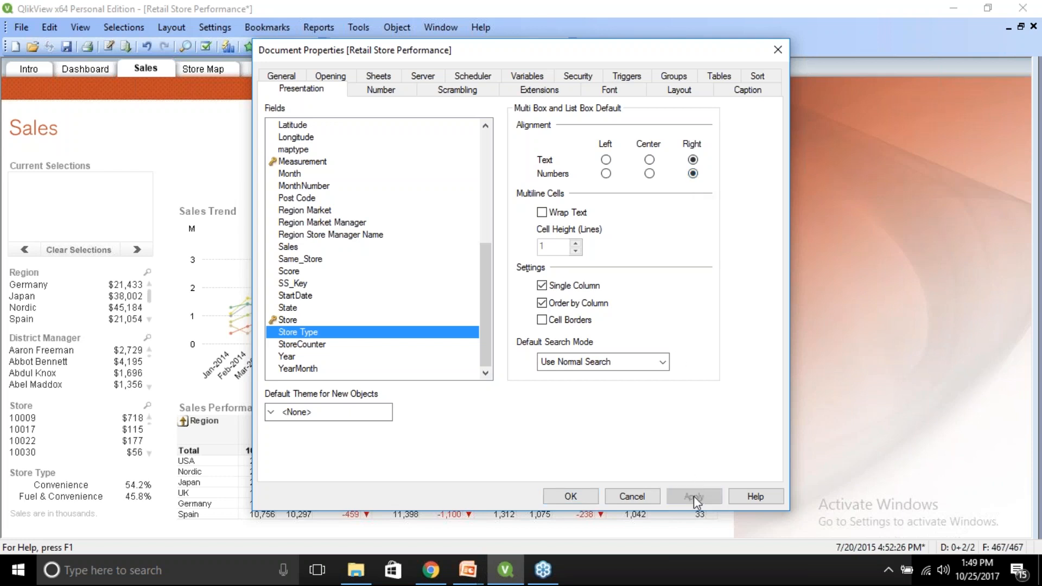
click(571, 496)
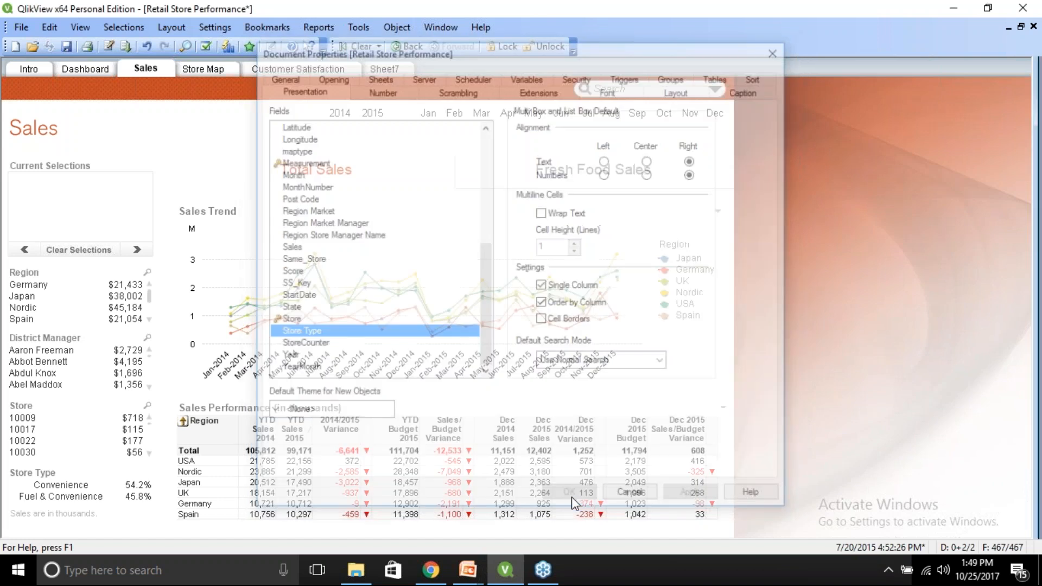
Create a new Store Type list box on Sheet7 and compare it with the Store Type list box on the Sales sheet.
click(382, 68)
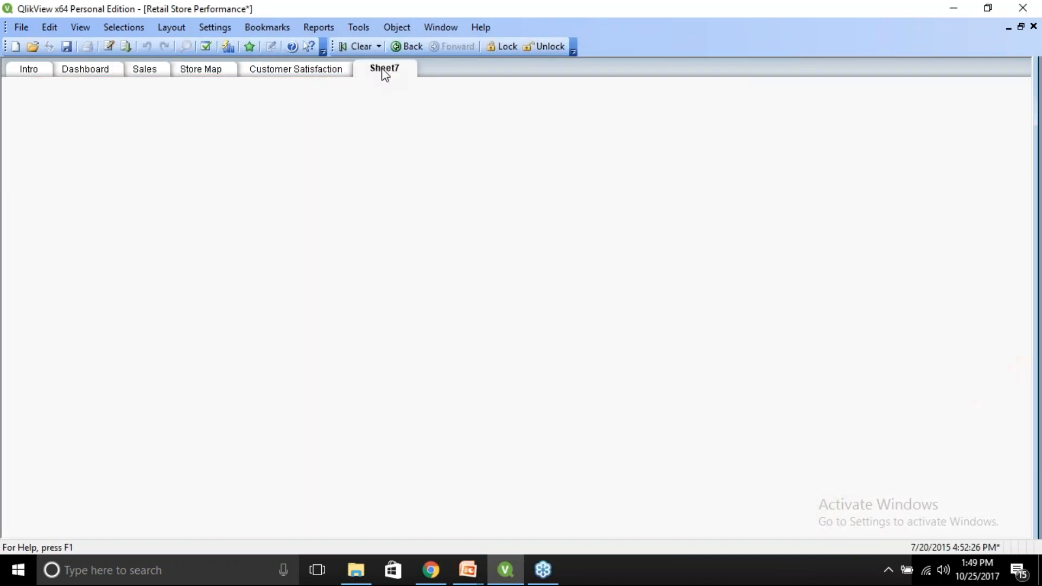
right_click(296, 239)
mouse_move(359, 281)
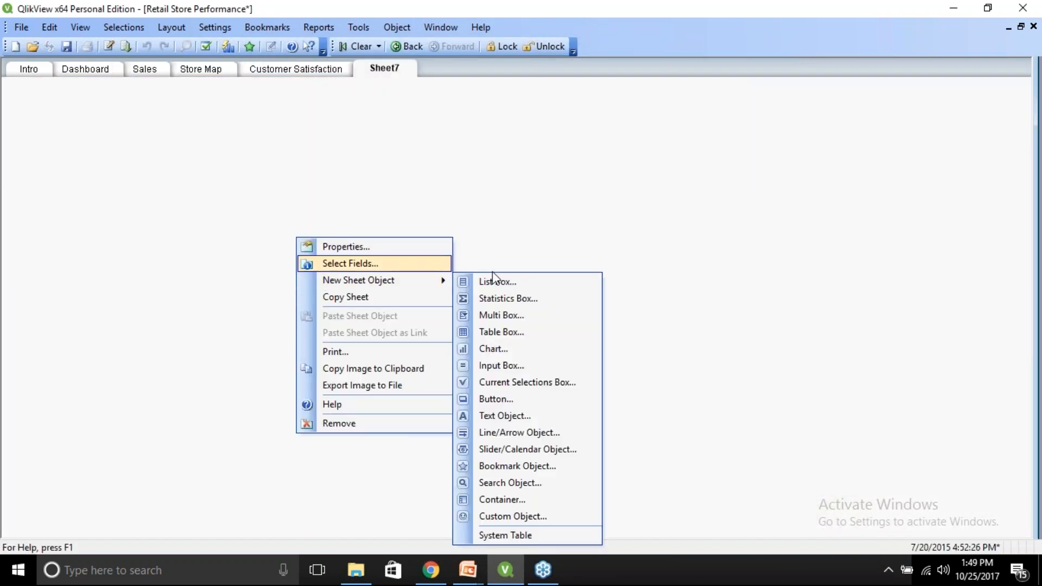
click(520, 282)
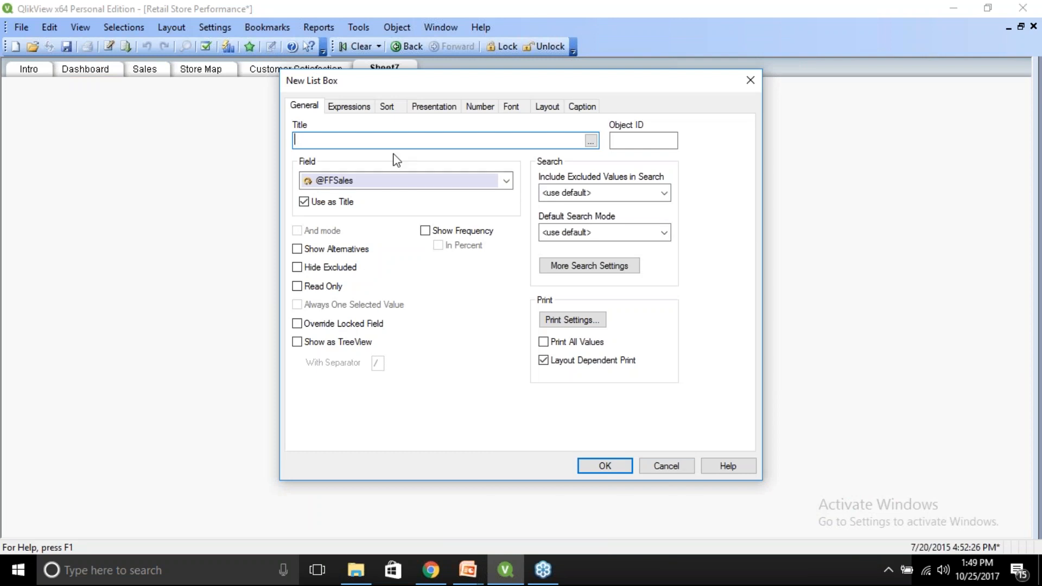
click(430, 179)
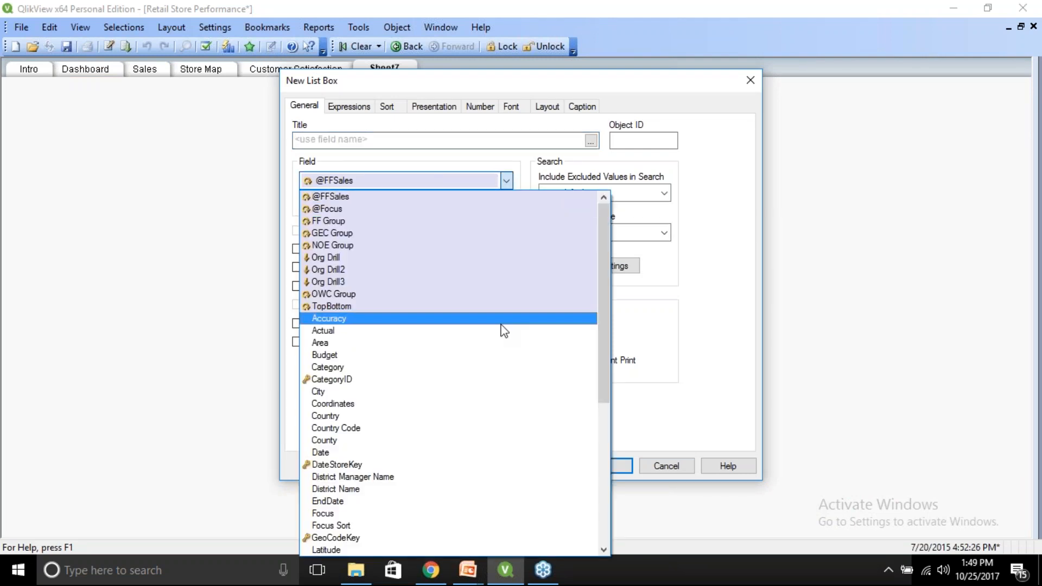
drag(606, 298, 614, 491)
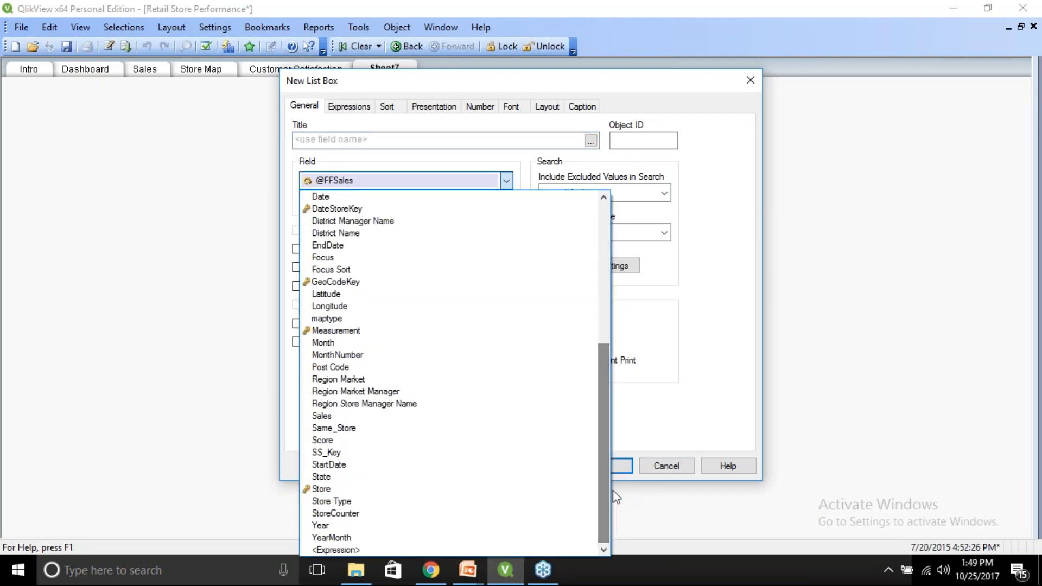
click(365, 502)
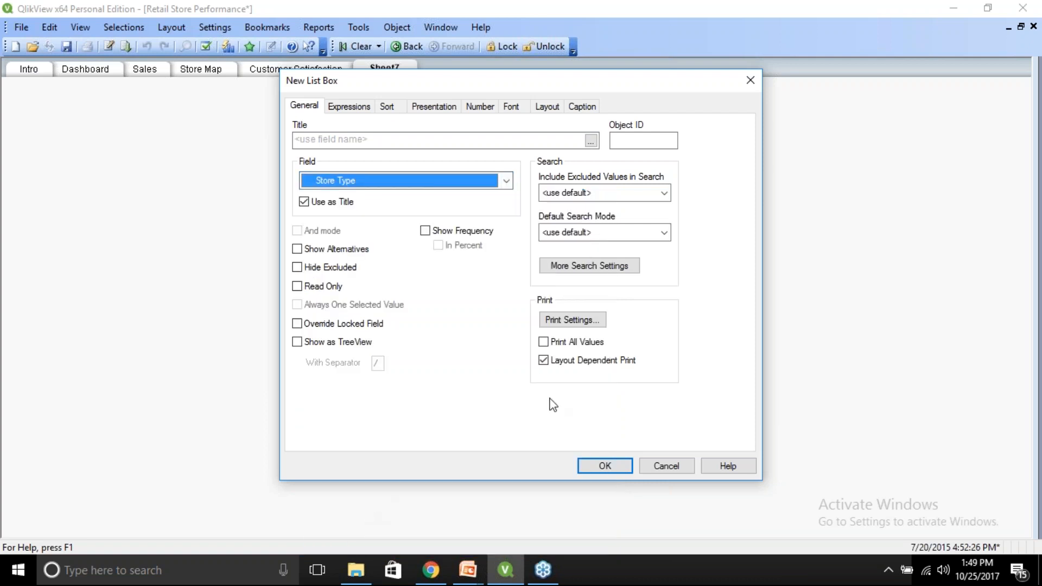
click(611, 465)
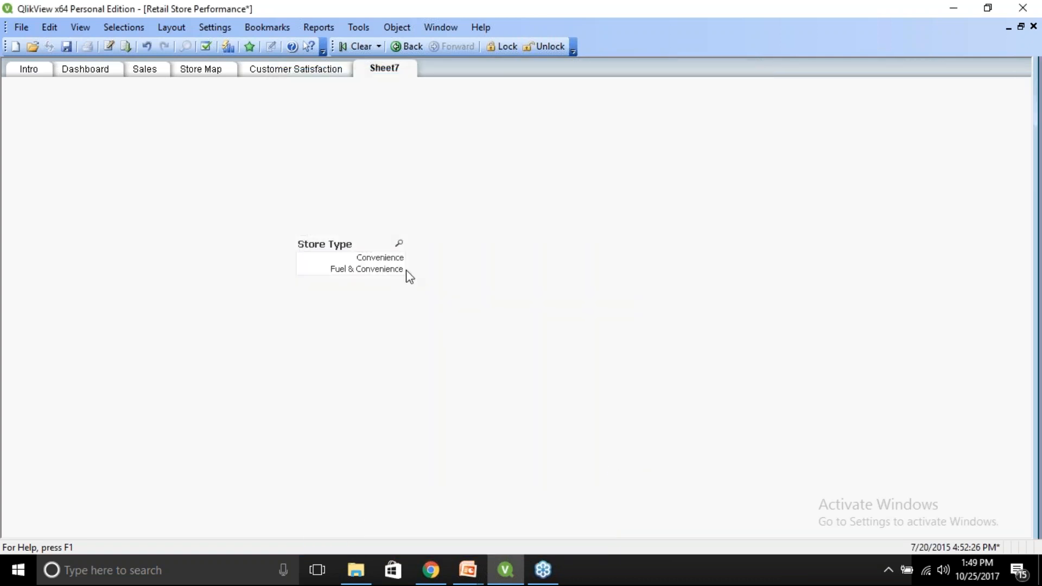
click(145, 70)
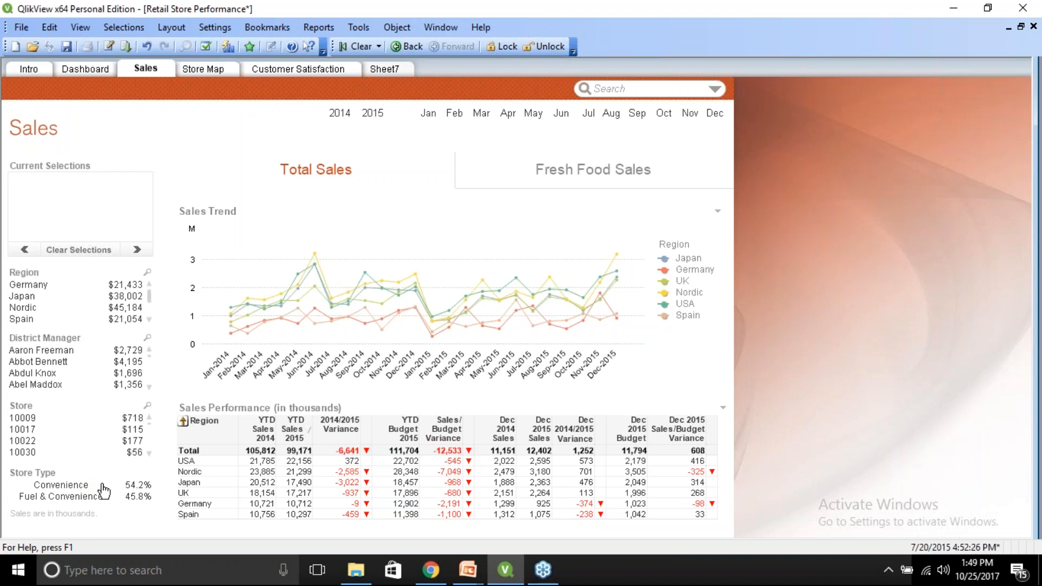
click(381, 66)
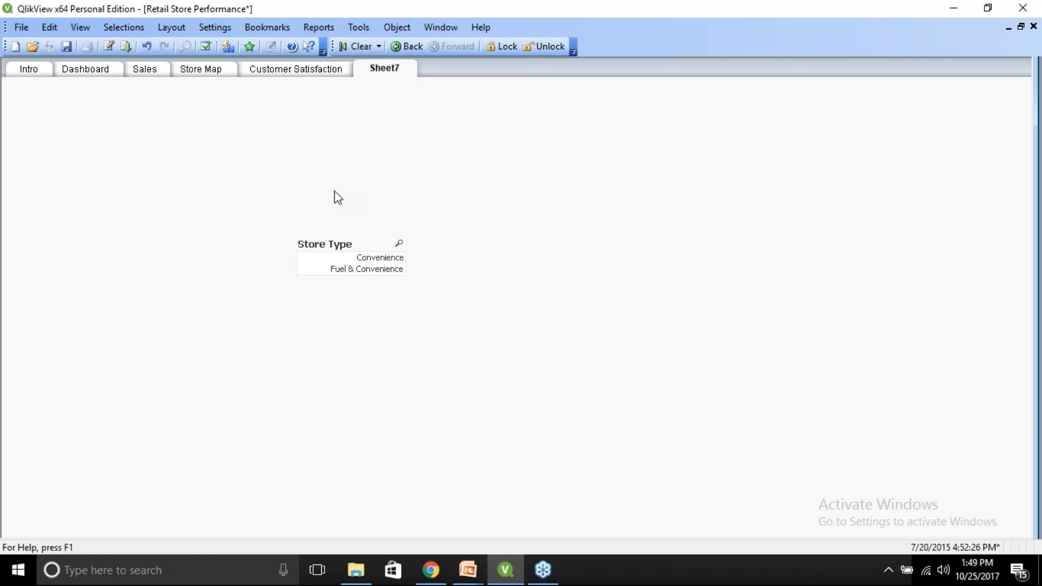
Try giving the Budget field a Money number format in the document properties, cancelling without applying.
click(224, 31)
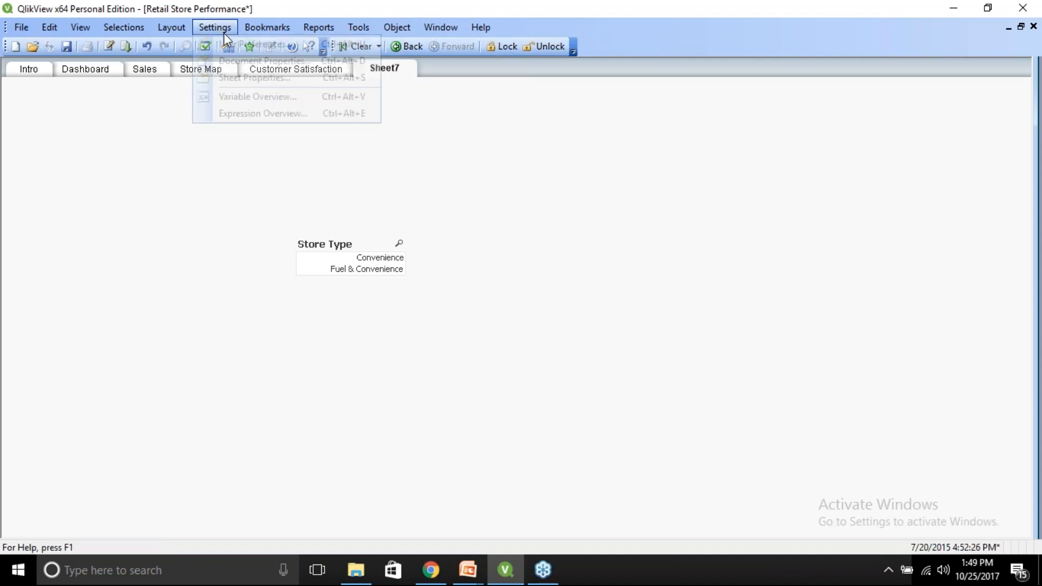
click(247, 61)
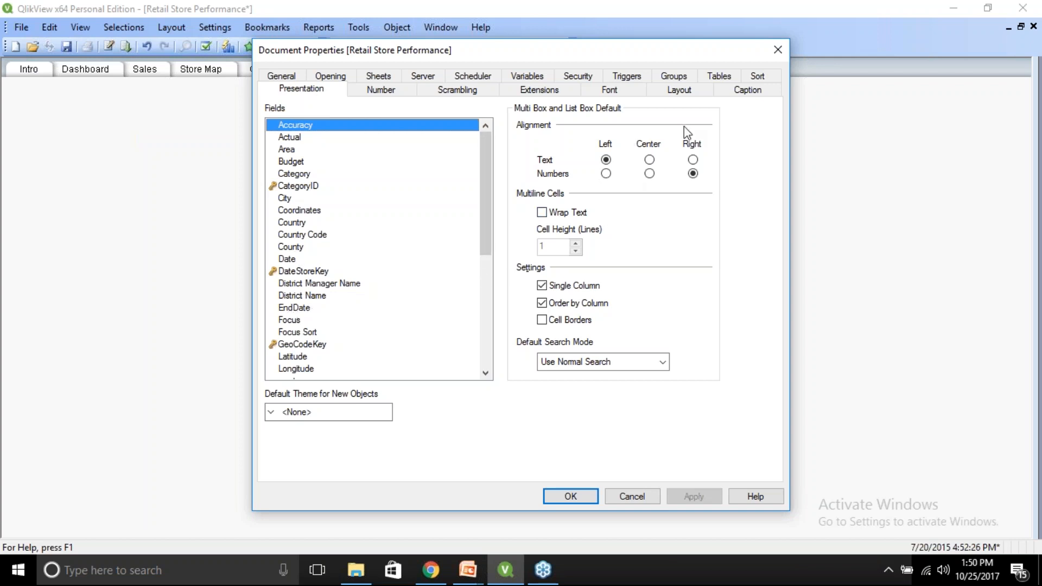
click(676, 91)
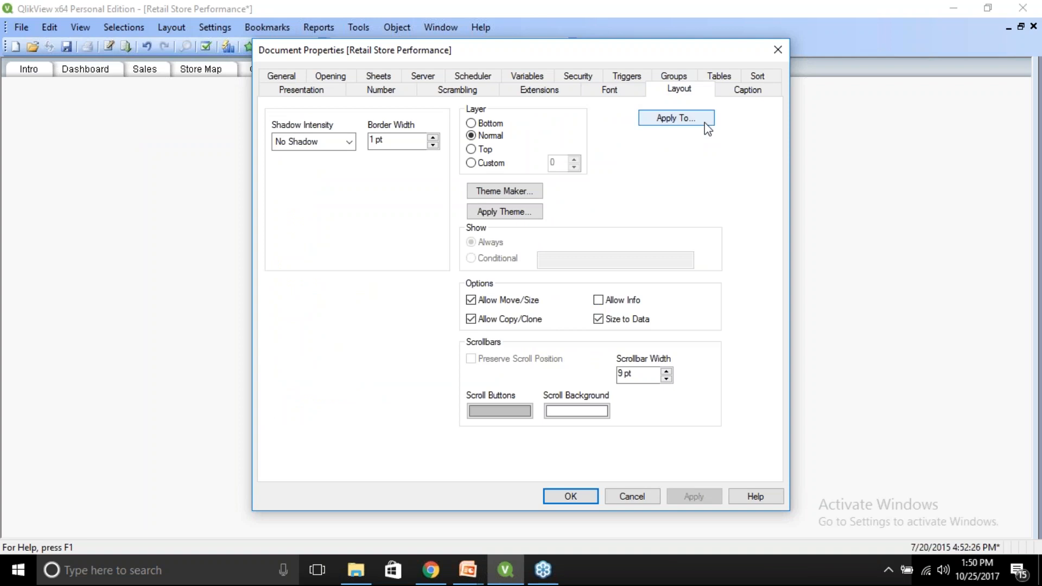
click(385, 93)
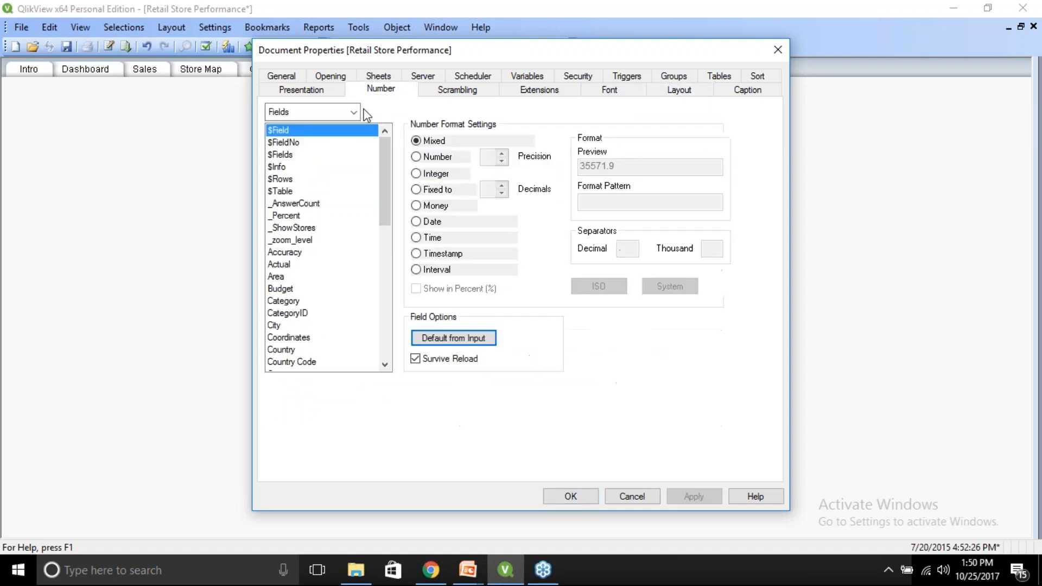
click(288, 289)
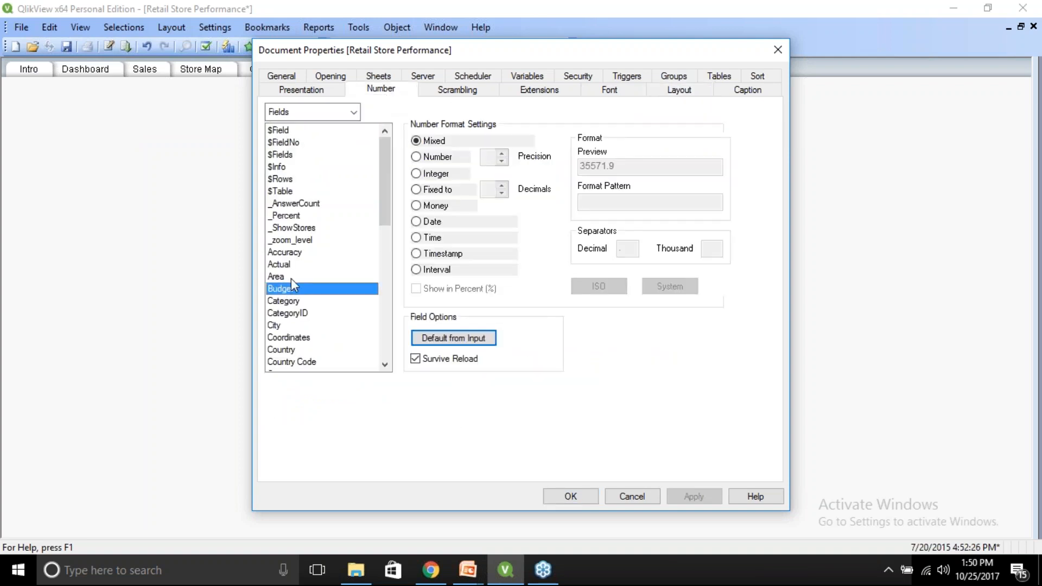
click(416, 206)
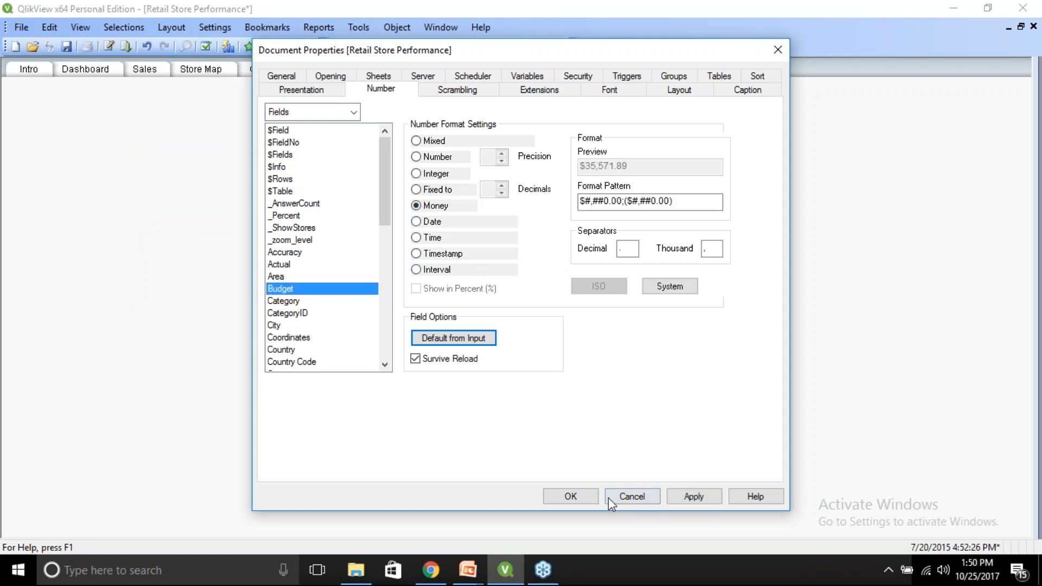
click(635, 496)
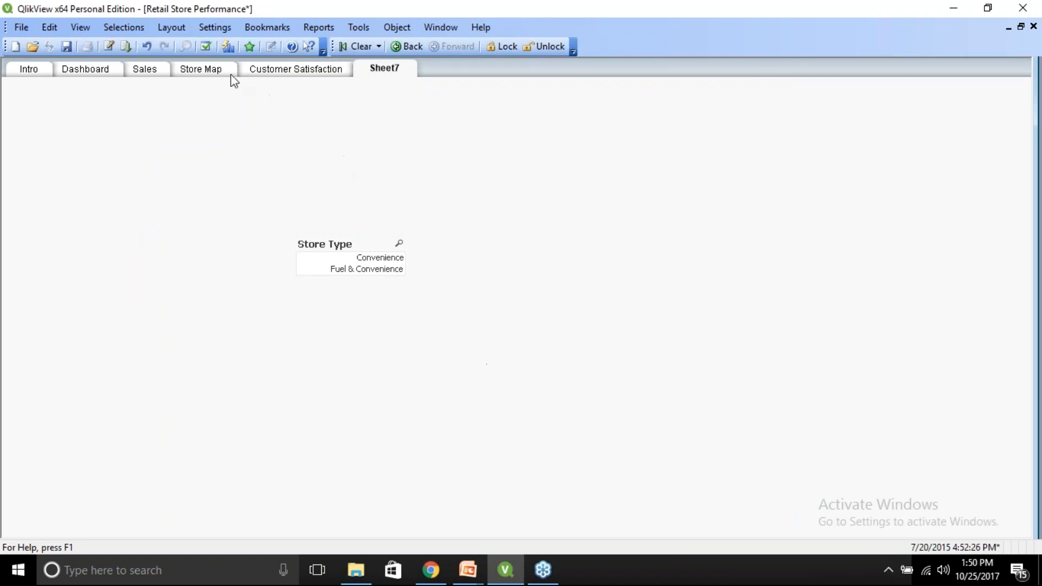
Open the 2015 Focus Trend chart's colors and copy the dark purple from Colors 13-18 into color 1.
click(275, 77)
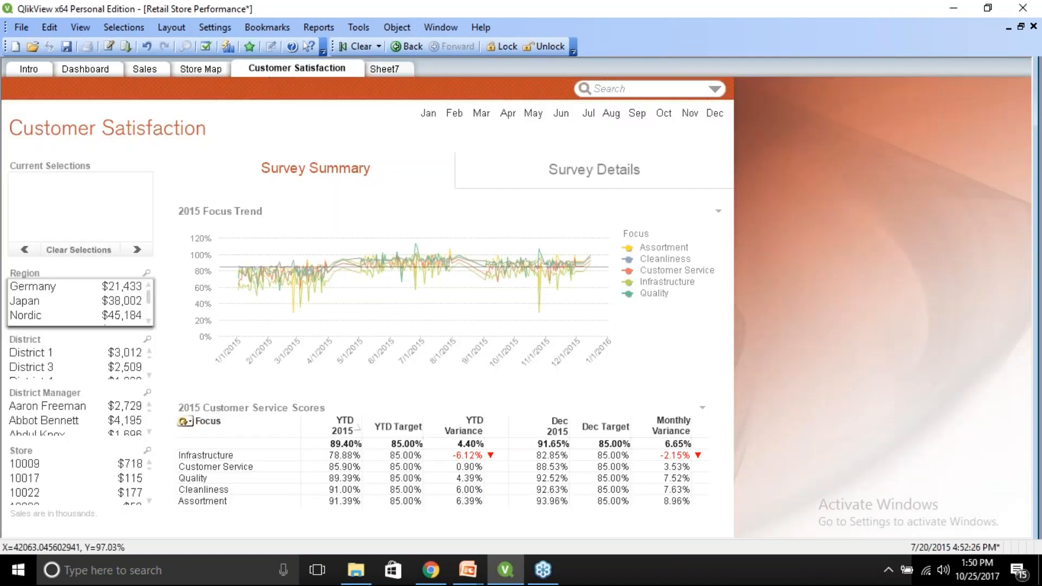
right_click(295, 246)
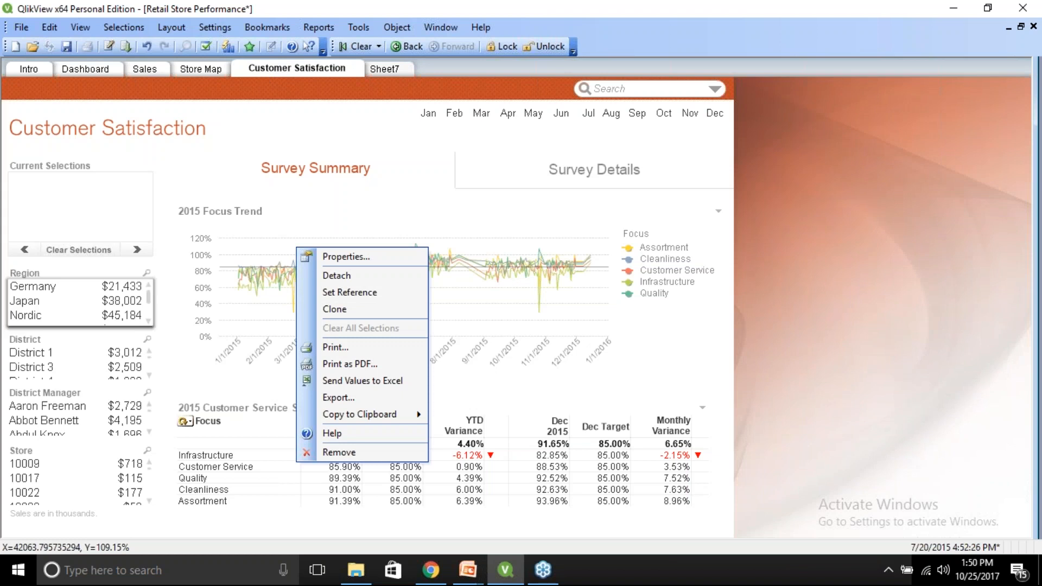
click(326, 257)
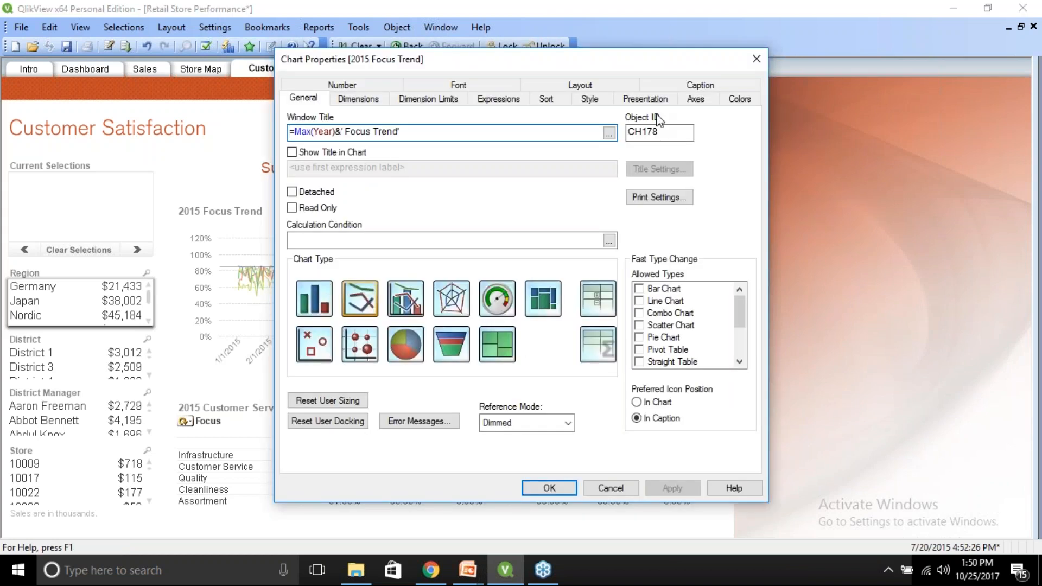
click(742, 100)
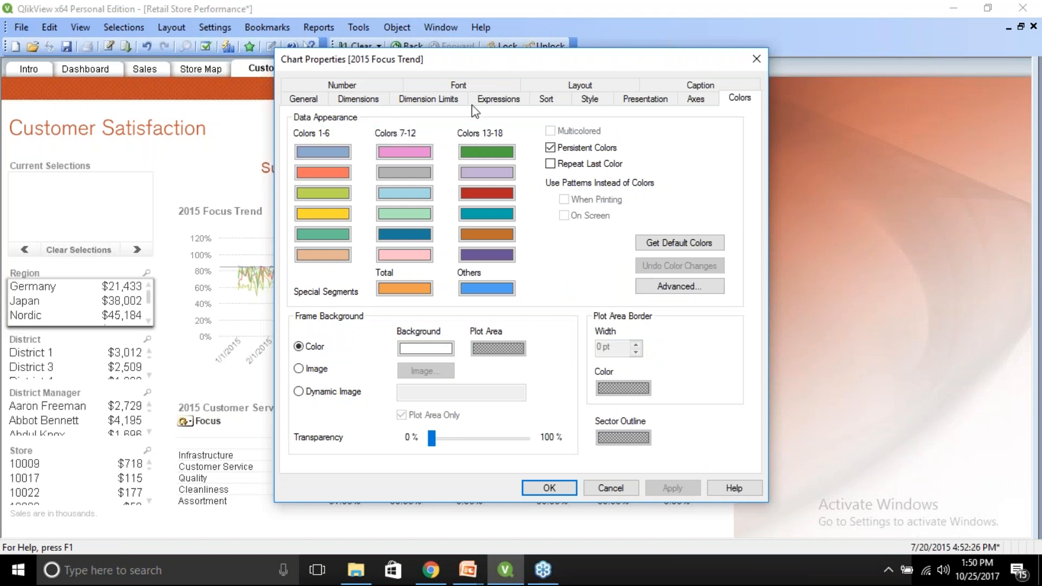
right_click(320, 149)
click(338, 155)
right_click(473, 256)
click(492, 266)
right_click(314, 152)
click(339, 177)
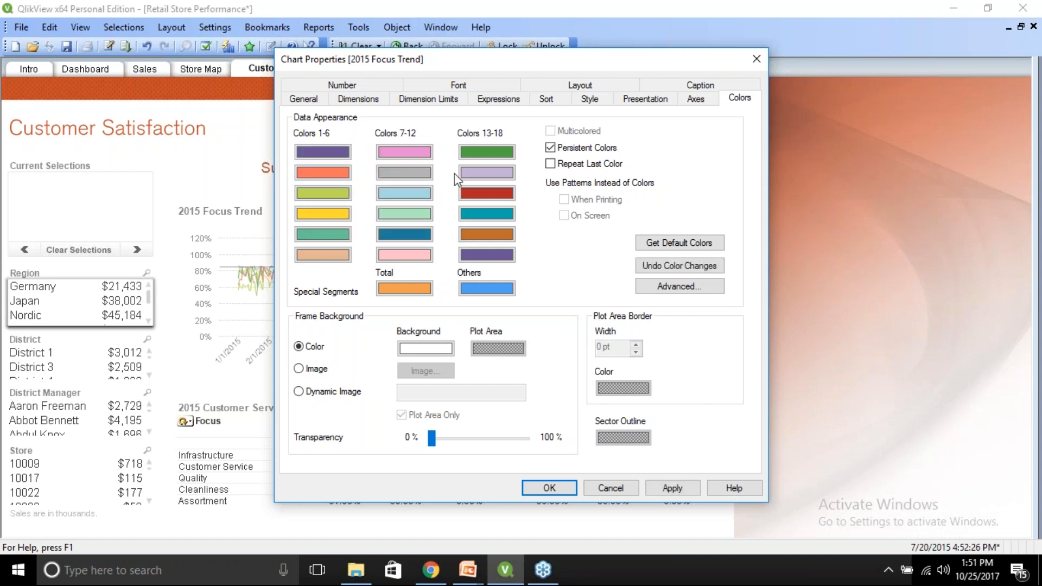
Paste a second color into color 1 and turn it into a two-colors gradient.
right_click(328, 156)
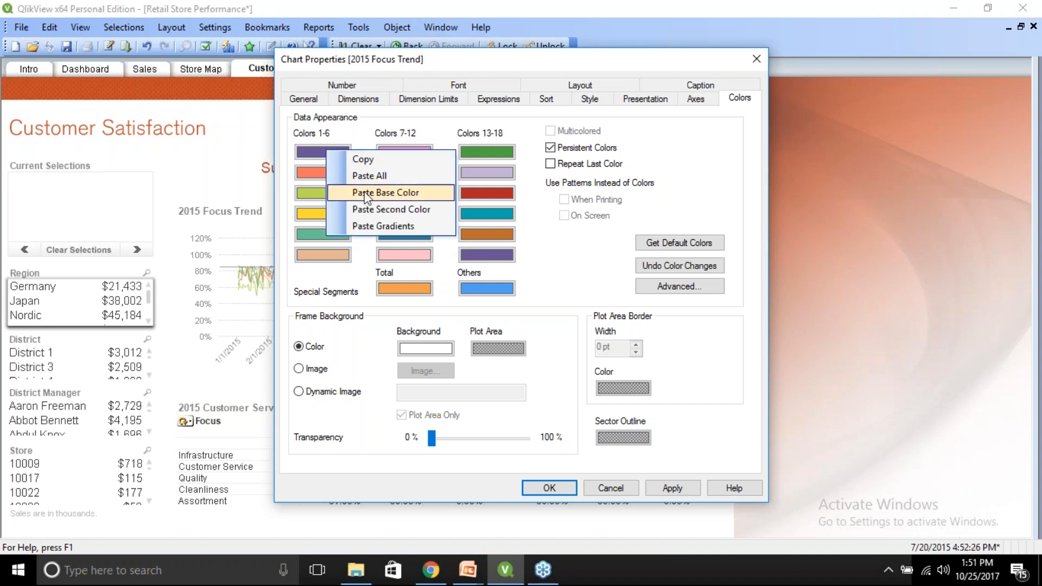
click(366, 210)
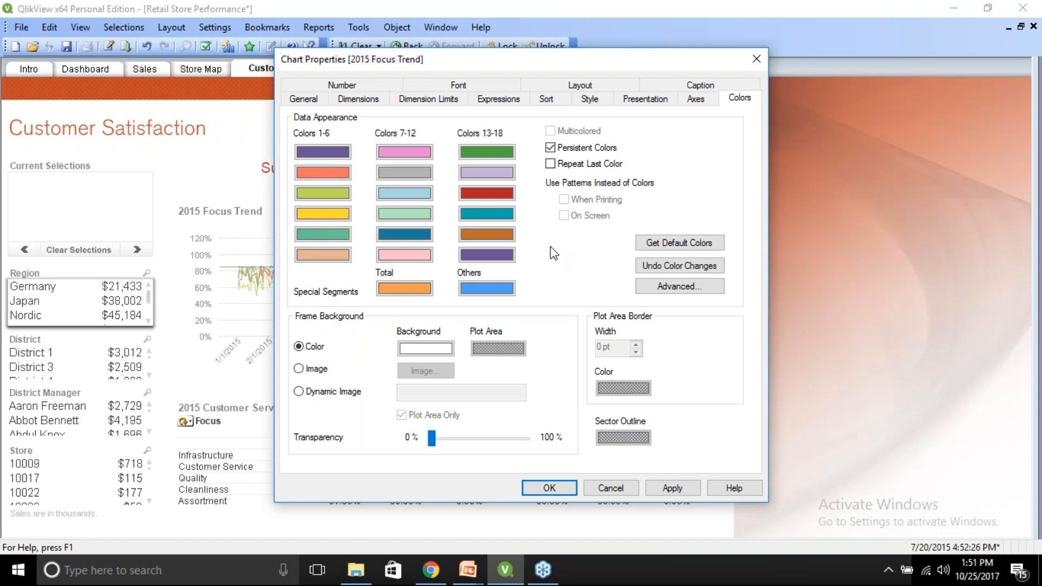
click(334, 152)
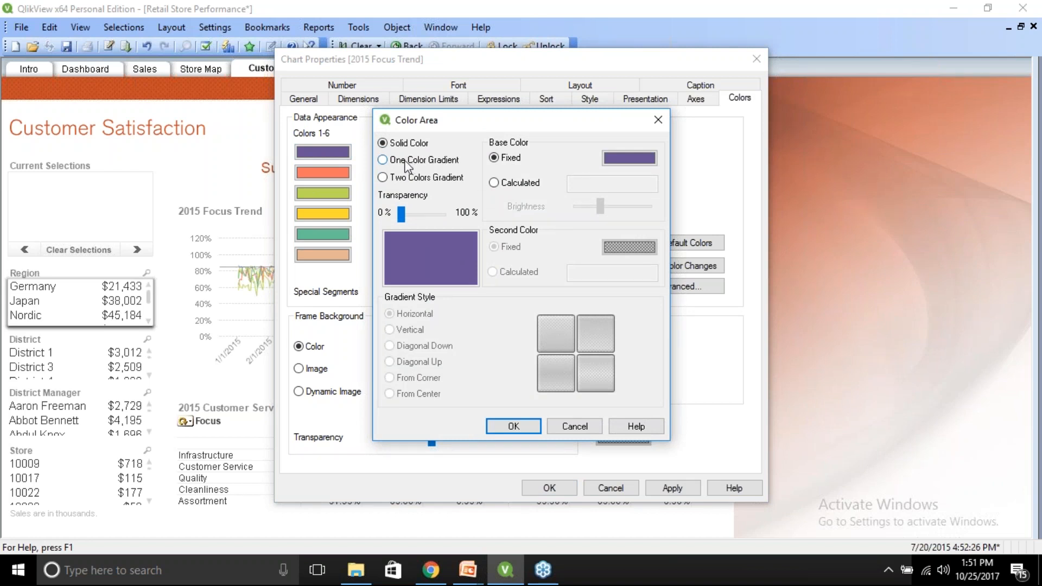
click(382, 178)
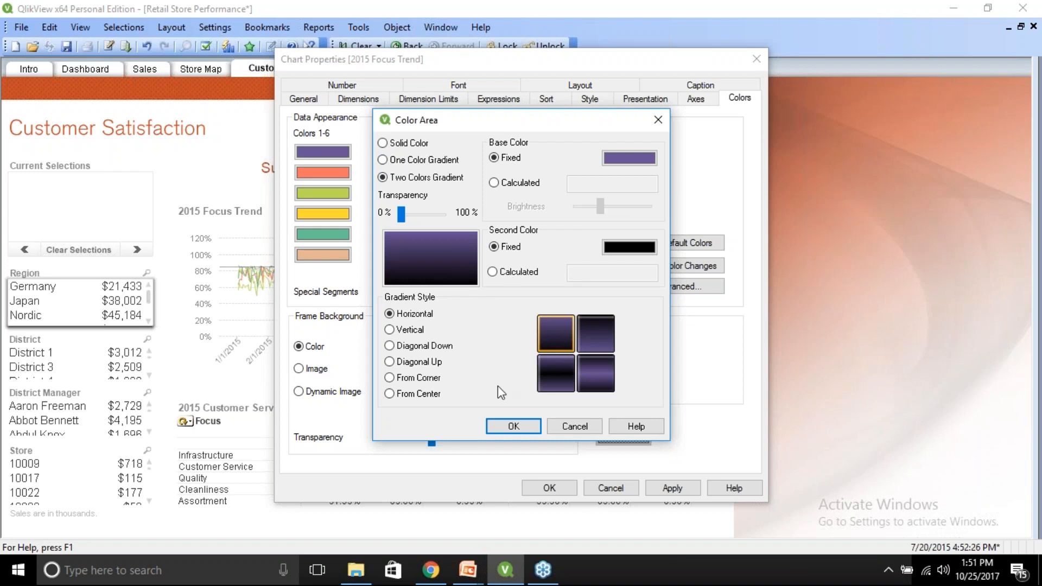
click(506, 428)
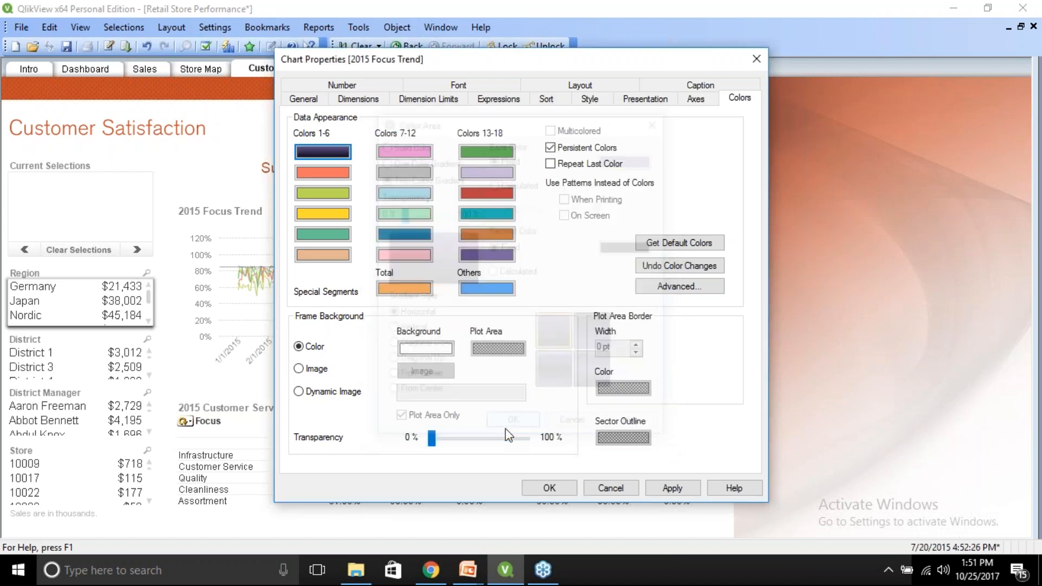
Paste the base color into color 1 of the 2015 Focus Trend chart and copy color 2.
right_click(327, 155)
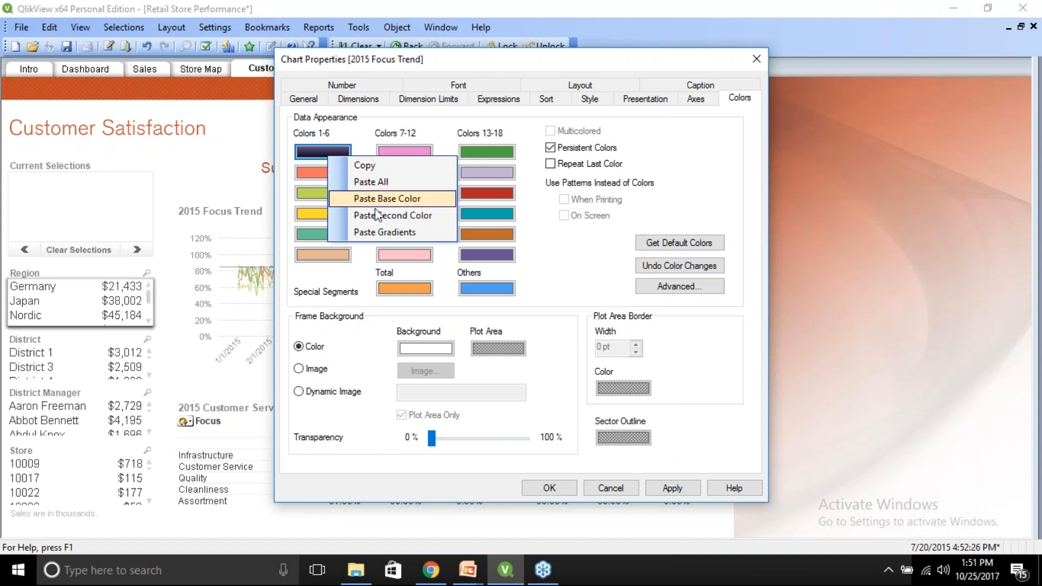
click(363, 198)
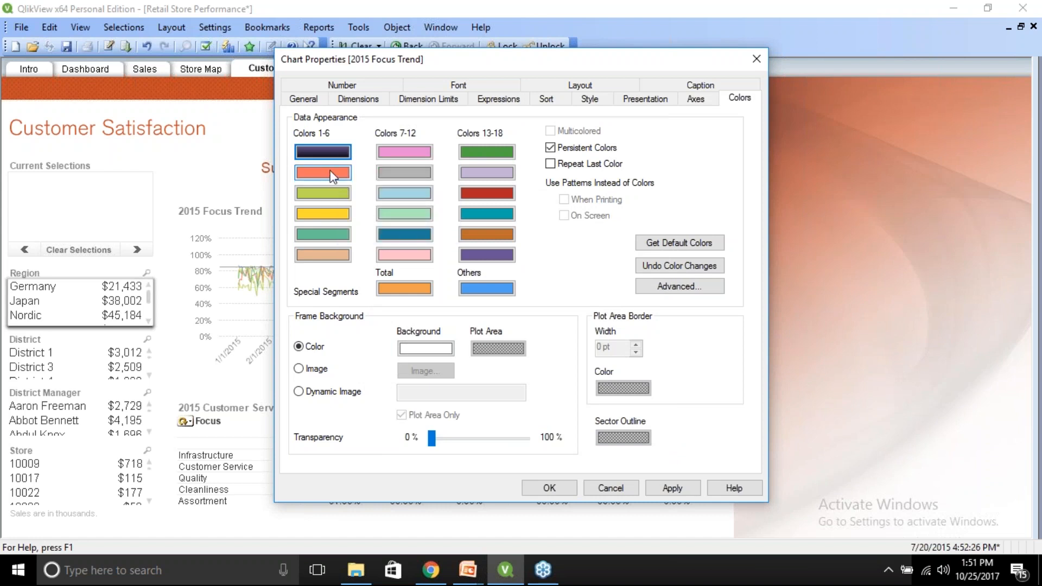
right_click(331, 173)
click(346, 183)
Open the advanced color map and retrieve the QlikView Default colors.
click(674, 288)
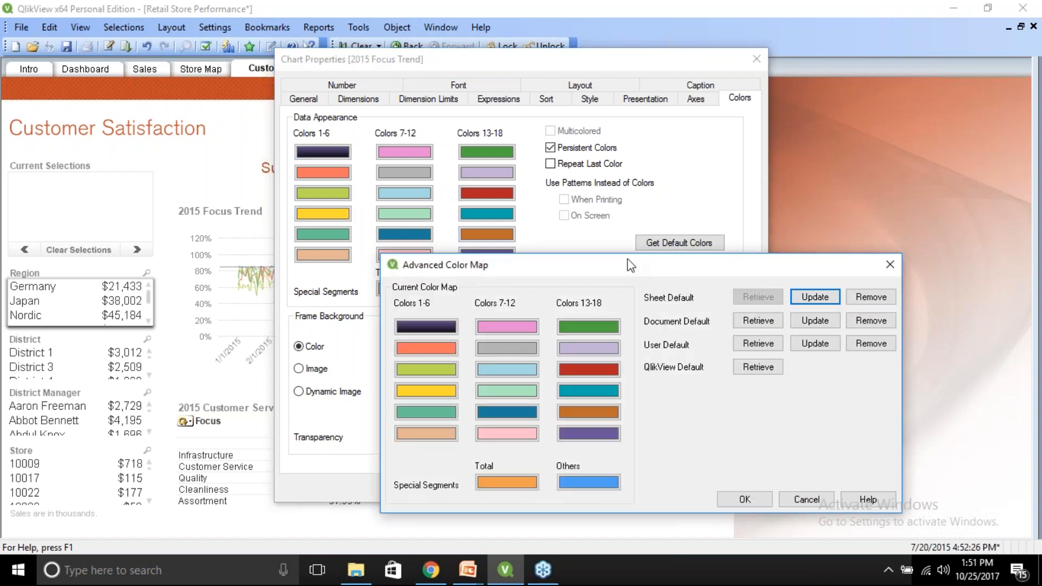
drag(627, 259, 628, 166)
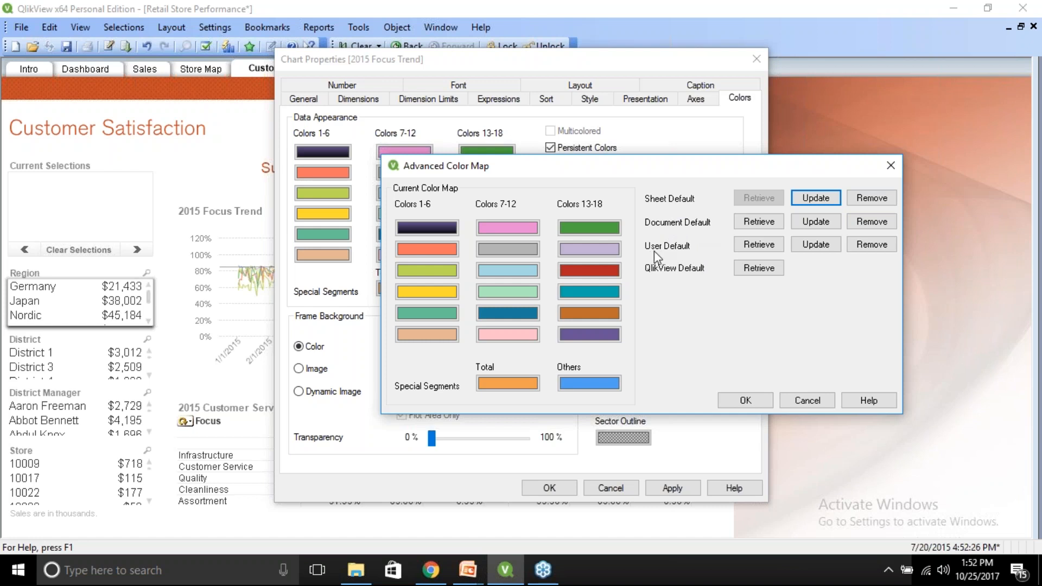
click(757, 269)
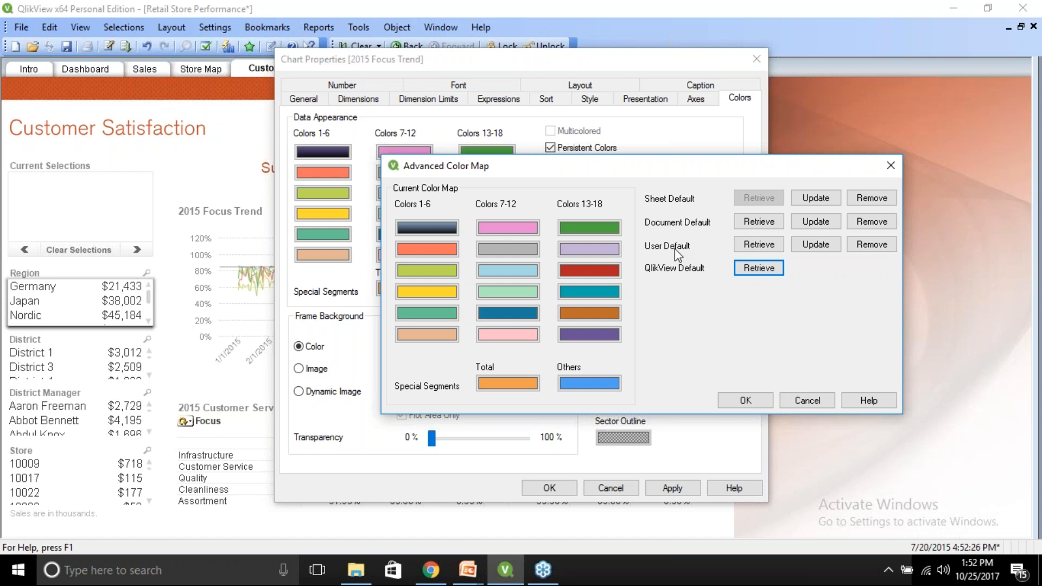
Copy the purple color 18 and paste it into color 1 of the color map.
right_click(595, 336)
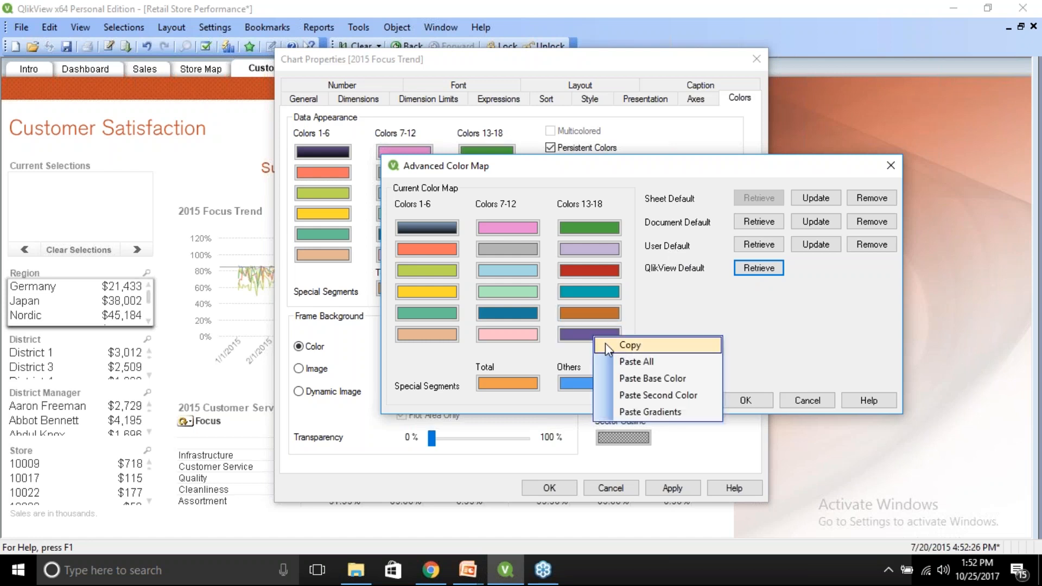
click(605, 343)
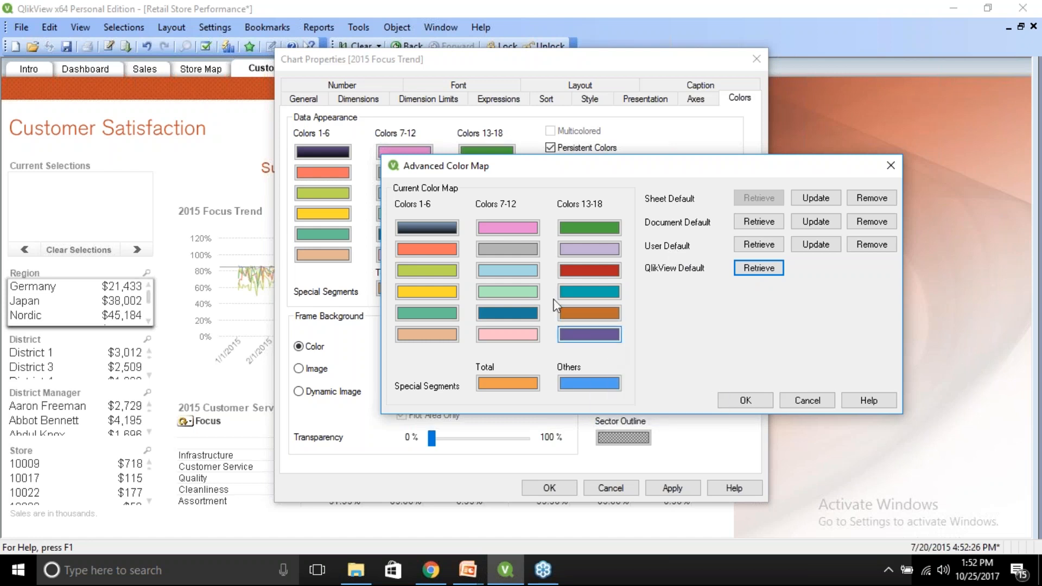
right_click(424, 227)
click(448, 254)
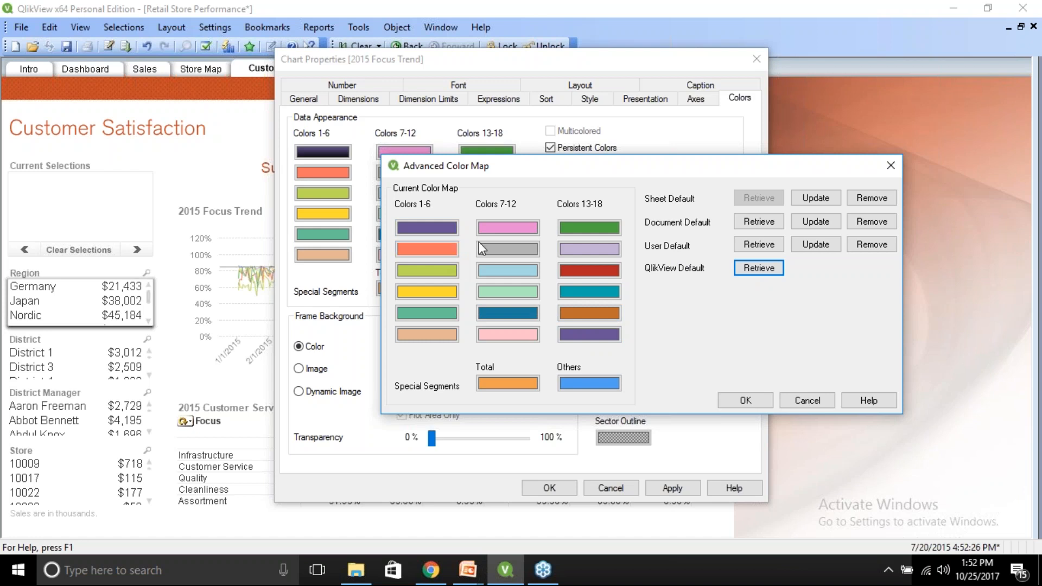
Copy the pink color 7 into color 2 and the light blue color 9 into color 3.
right_click(506, 229)
click(514, 235)
right_click(412, 248)
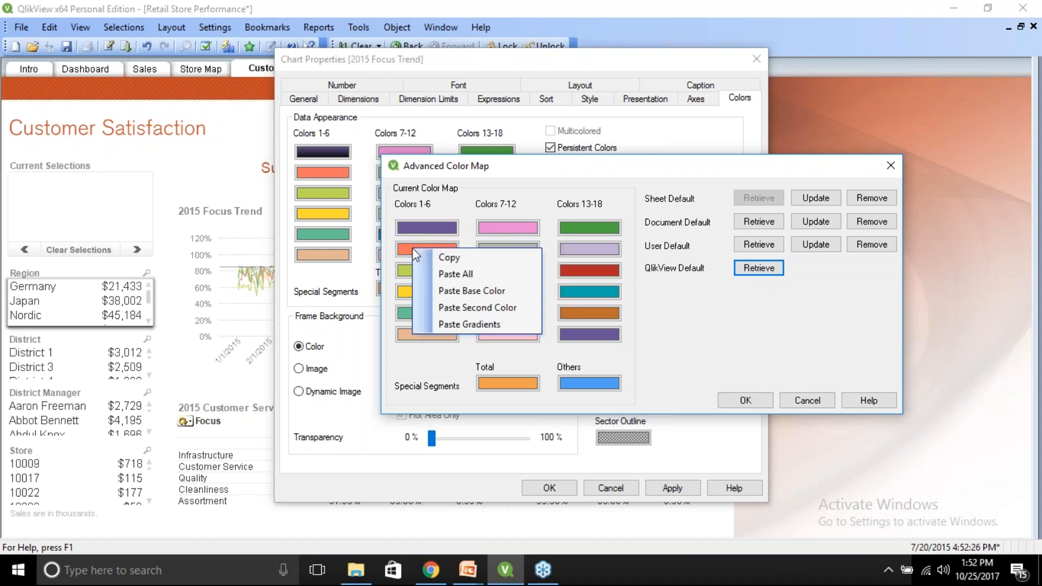
click(439, 274)
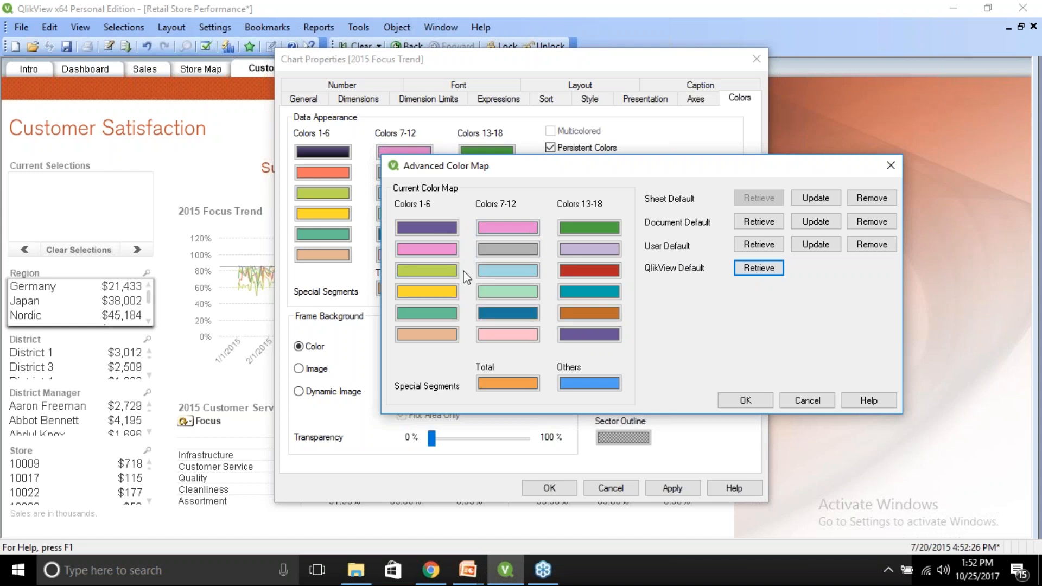
right_click(501, 271)
click(509, 276)
right_click(421, 271)
click(441, 296)
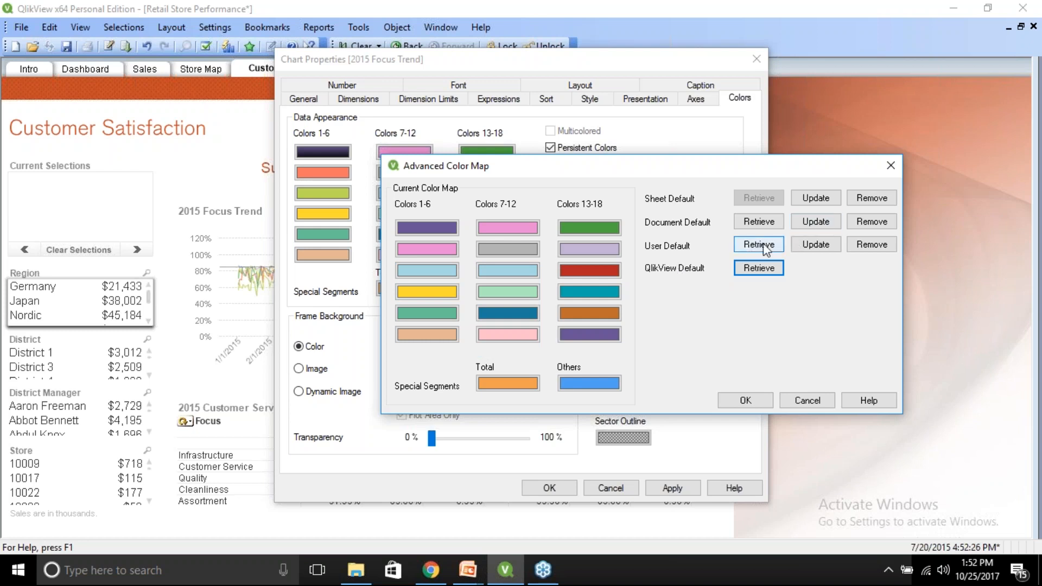
Save the color map as the User Default and close both dialogs with OK.
click(817, 247)
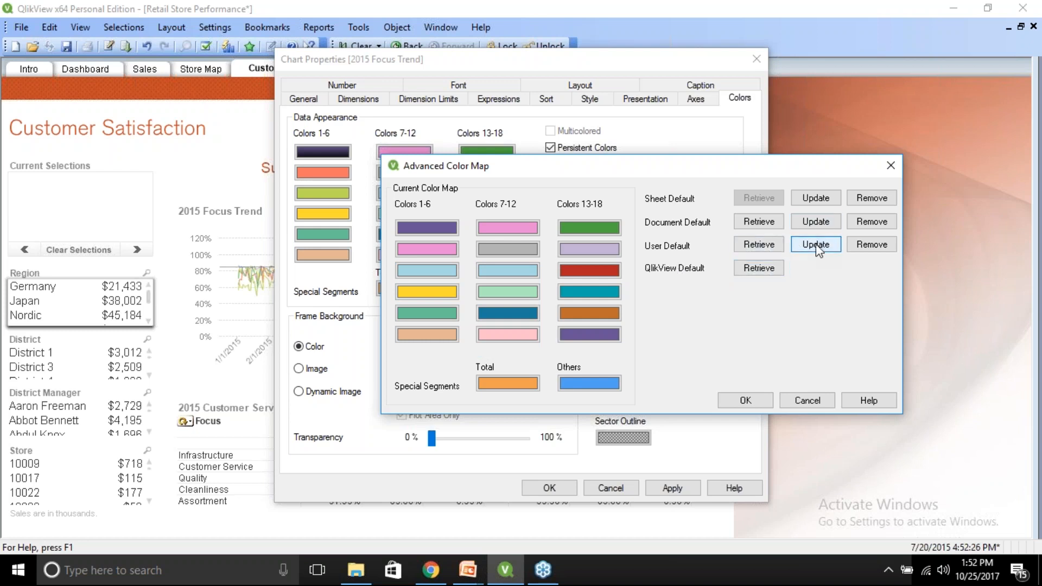
click(746, 401)
click(548, 488)
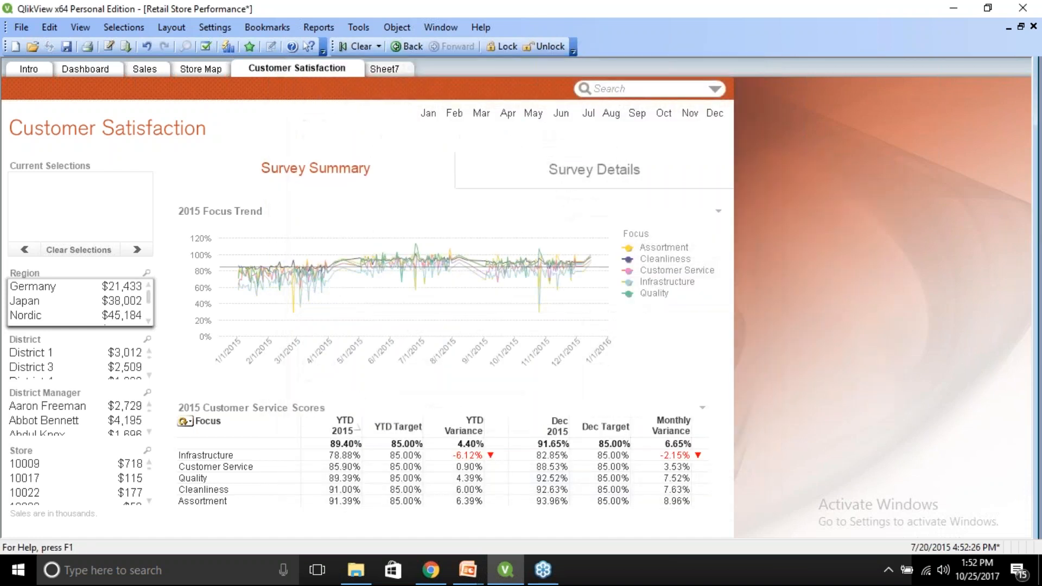
On the Sales sheet, retrieve the User Default color map for the Sales Trend chart and confirm.
click(194, 69)
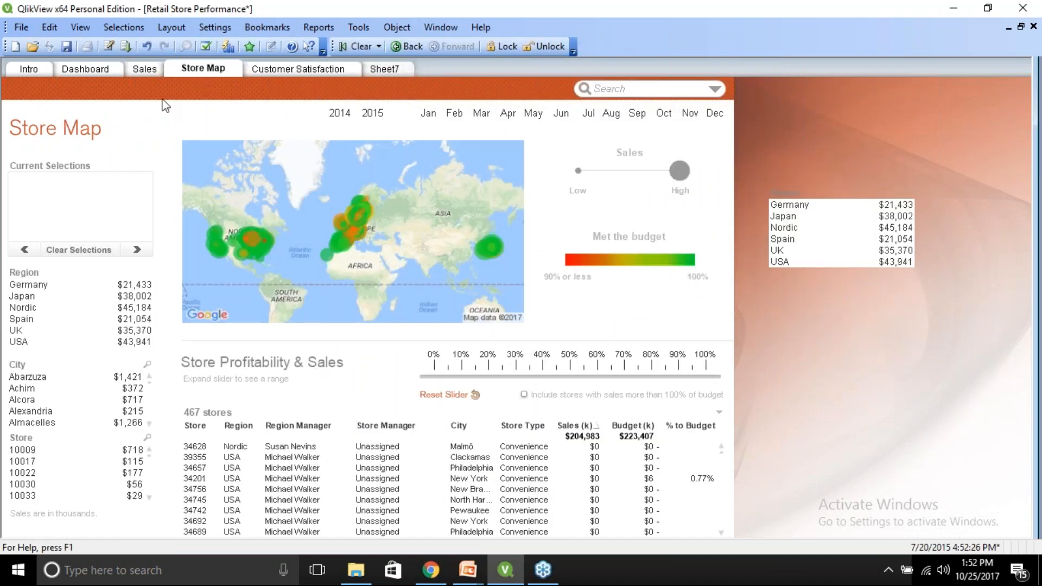
click(142, 70)
right_click(266, 237)
click(314, 246)
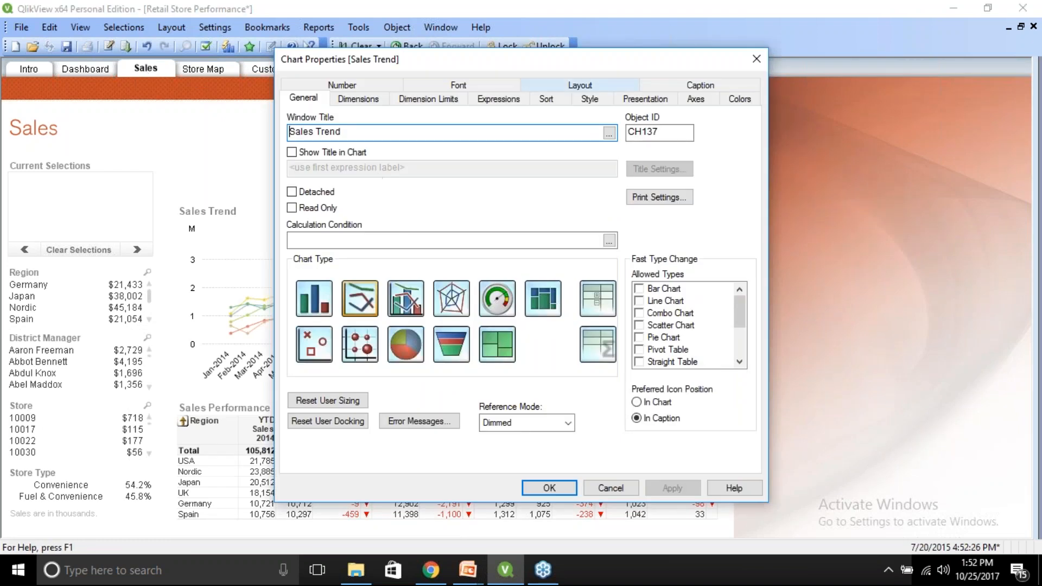
click(736, 99)
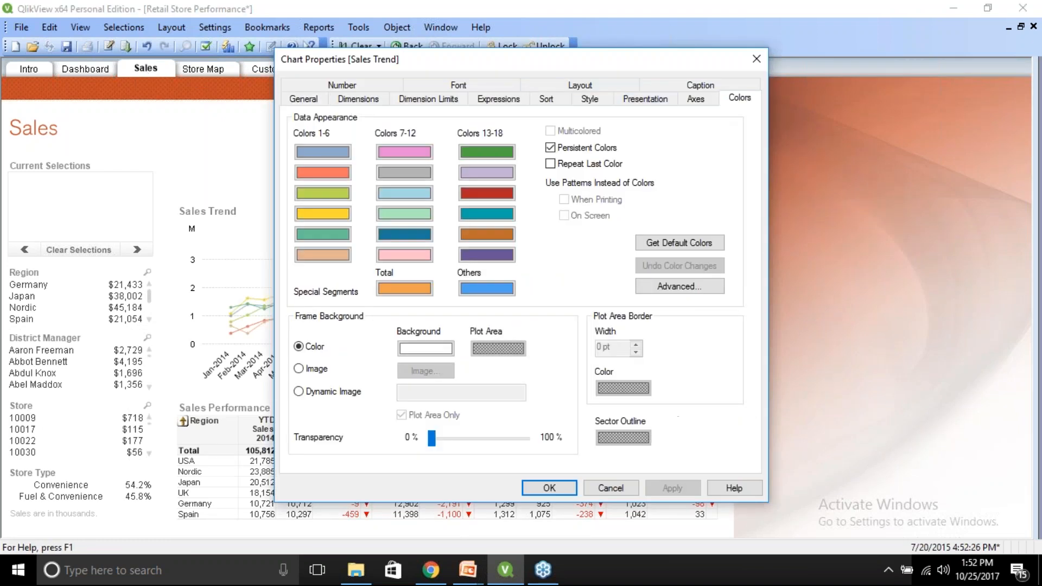
click(679, 286)
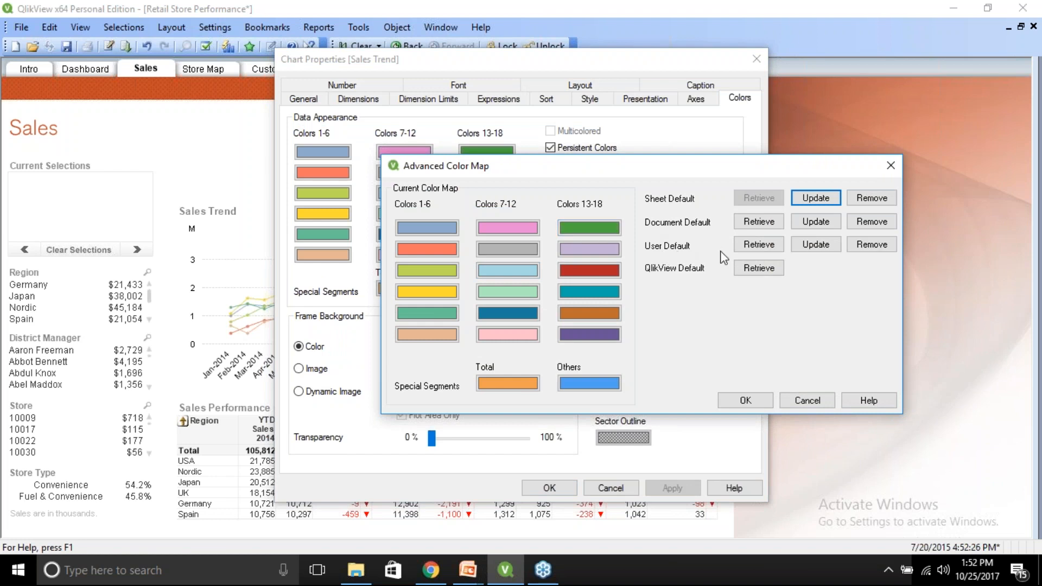
click(756, 250)
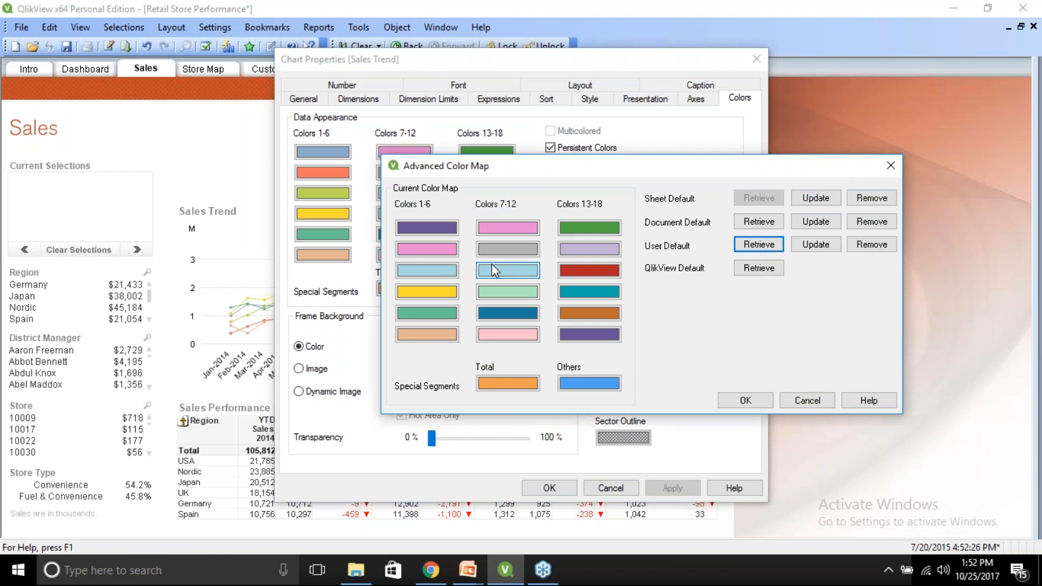
click(746, 402)
click(561, 488)
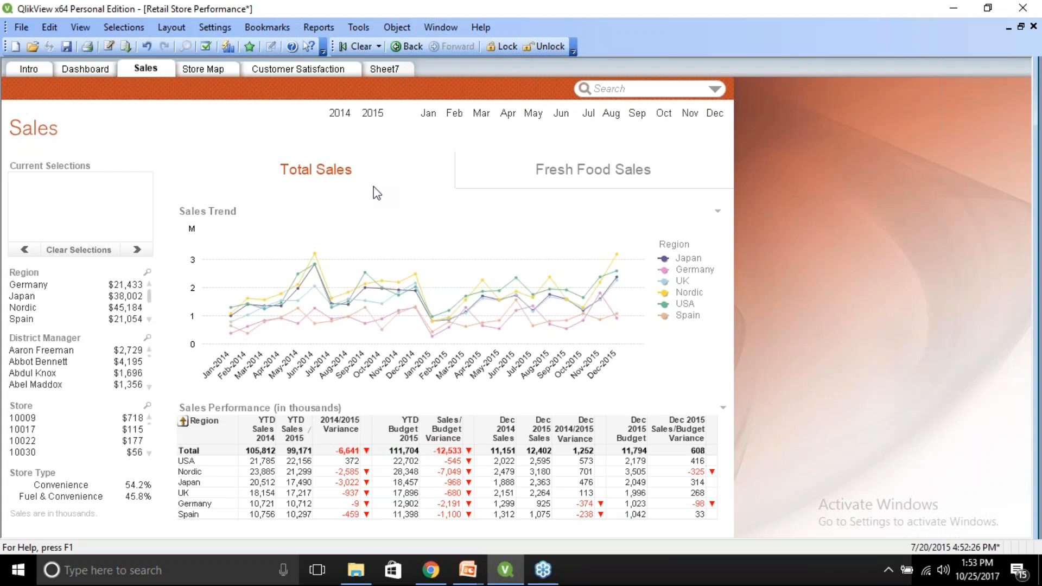
Try duplicating the Sales Trend chart's Sales expression by copy and paste and adding an expression, then cancel.
right_click(351, 246)
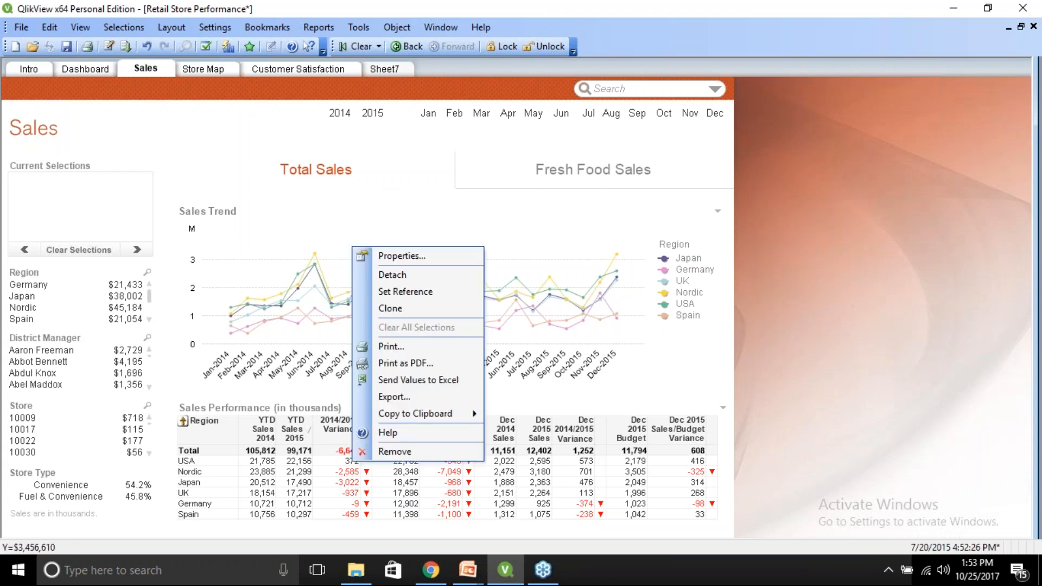
click(378, 260)
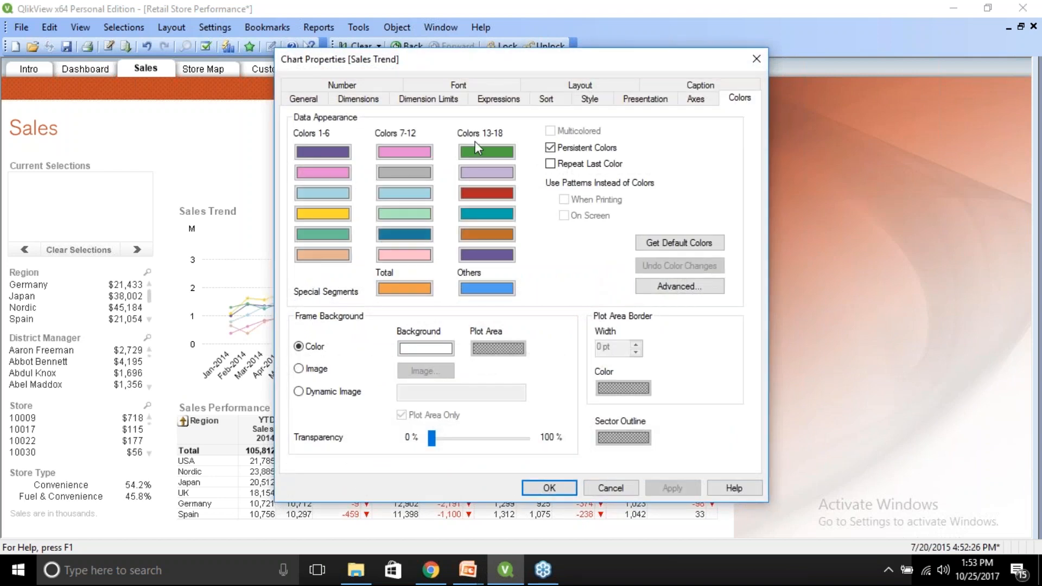
click(496, 100)
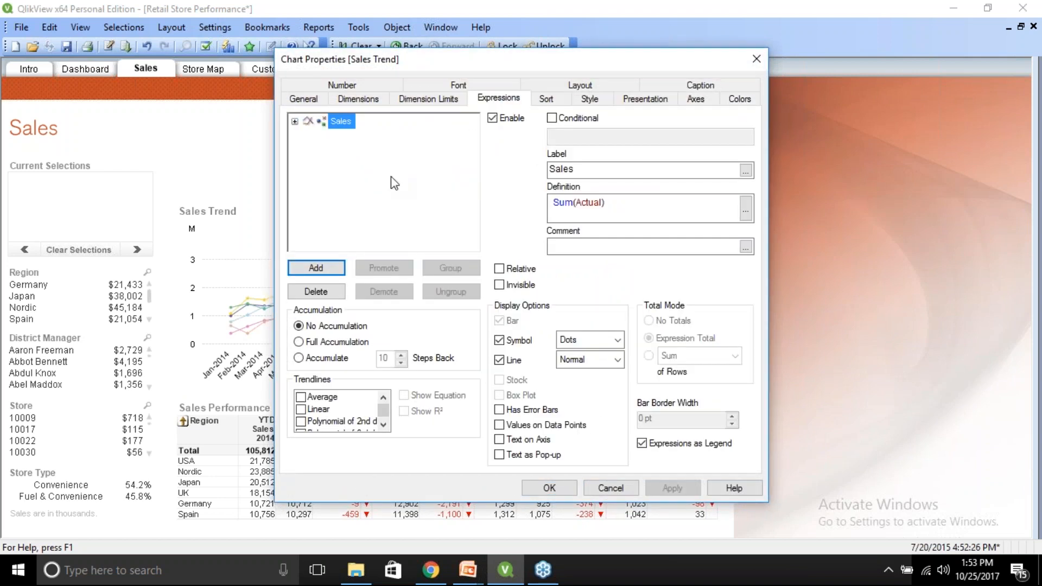
right_click(338, 125)
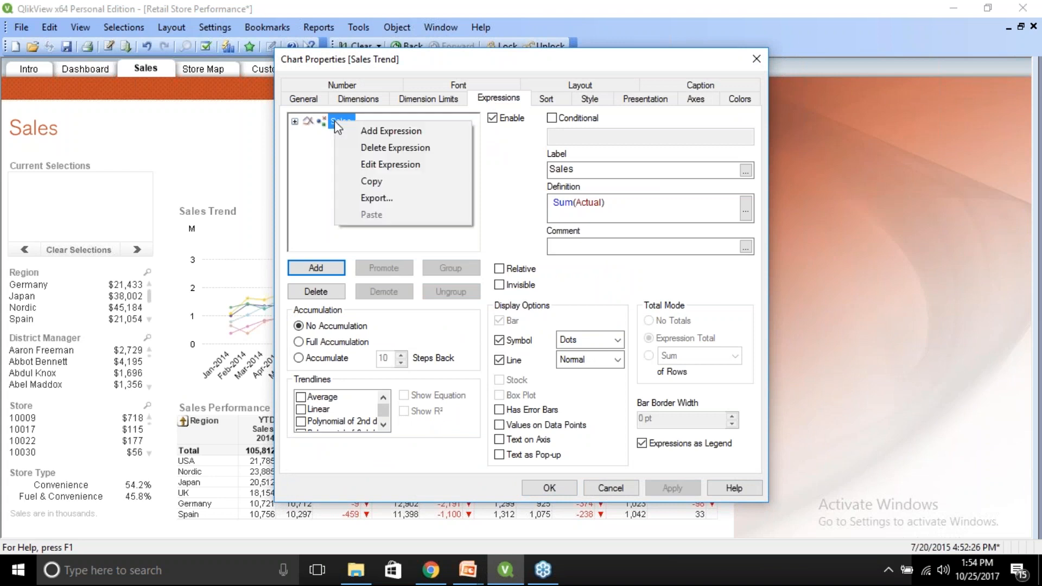
click(376, 183)
right_click(358, 168)
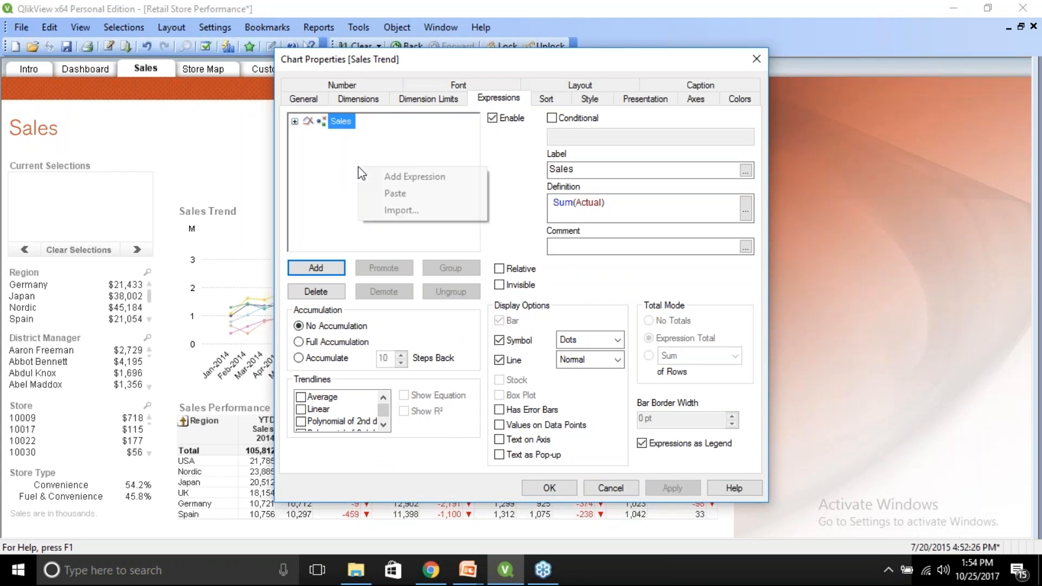
click(383, 194)
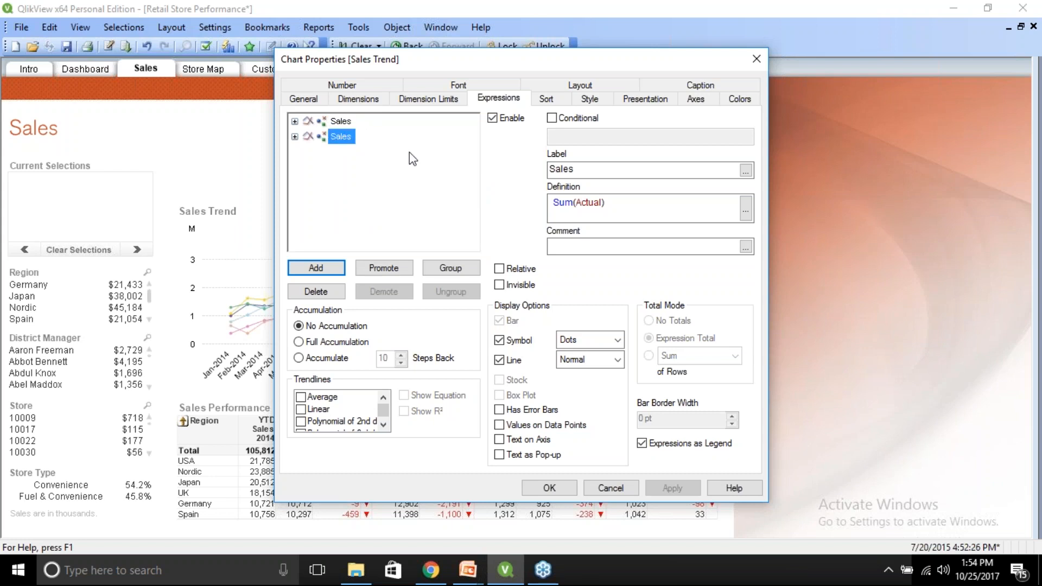
click(316, 268)
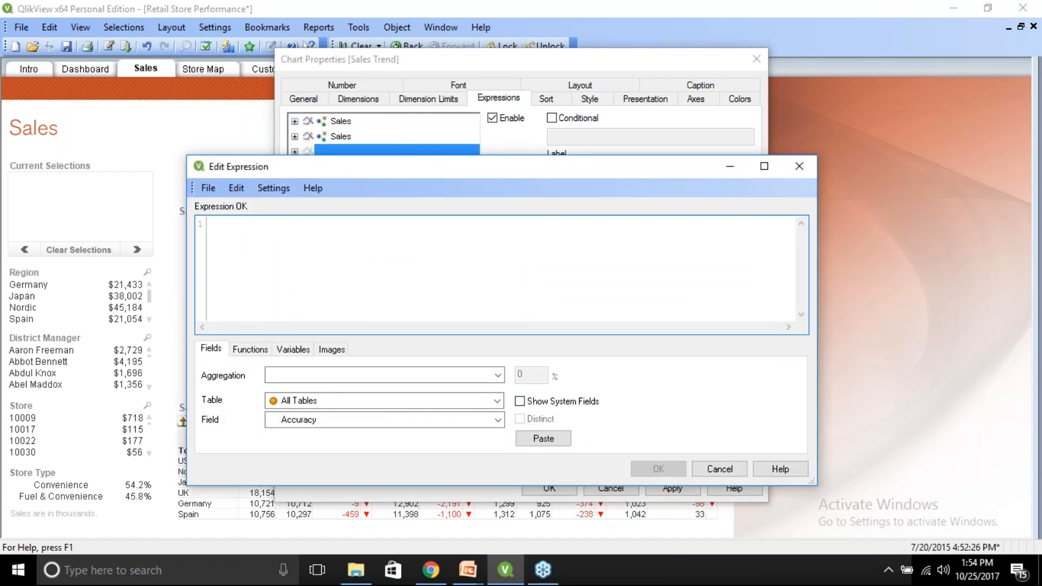
click(720, 469)
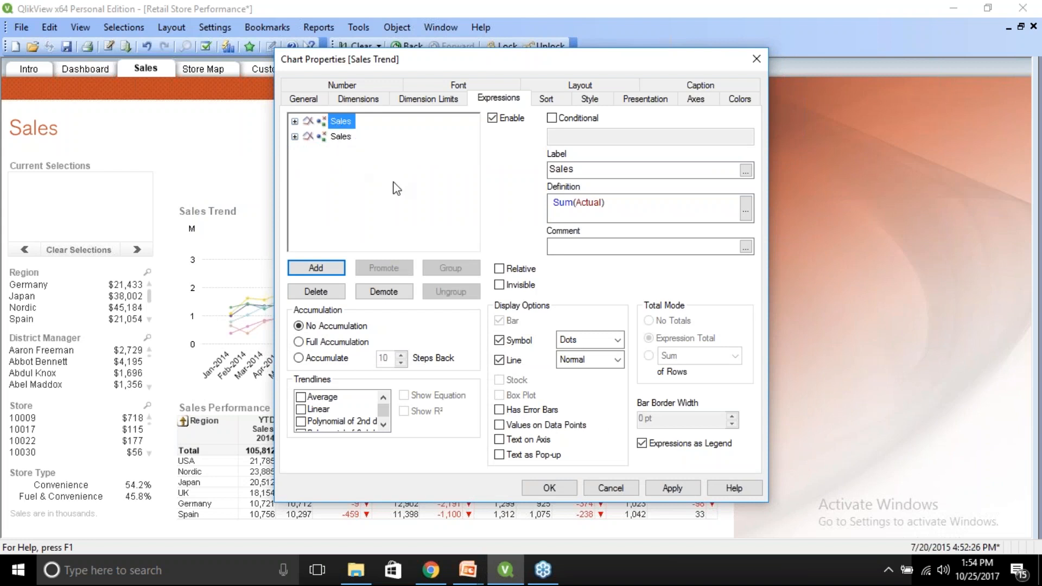
click(611, 480)
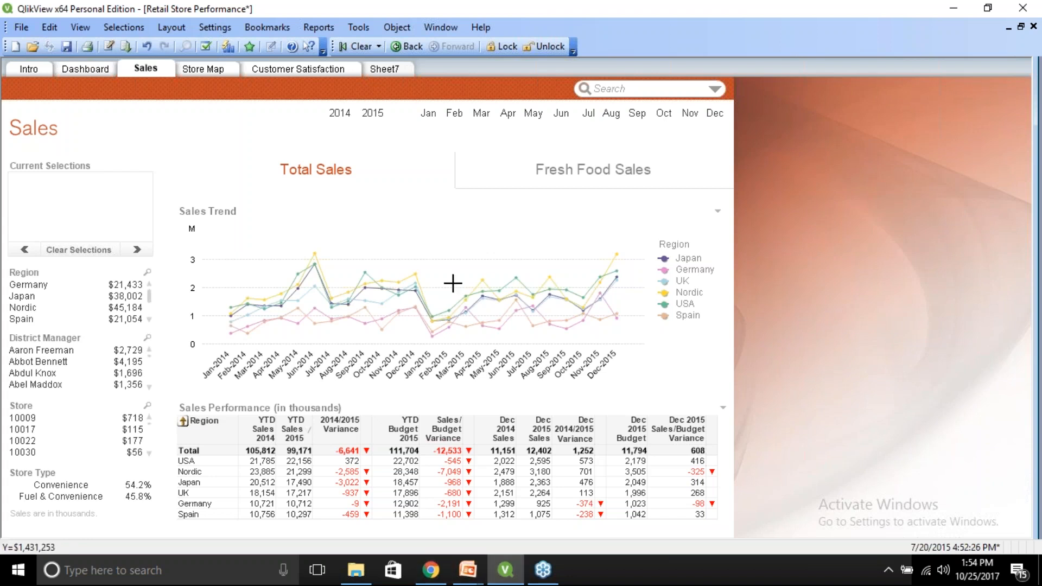
Remove the YearMonth and Region Market dimensions from the Sales Trend chart, select Country, and apply.
right_click(393, 242)
click(414, 251)
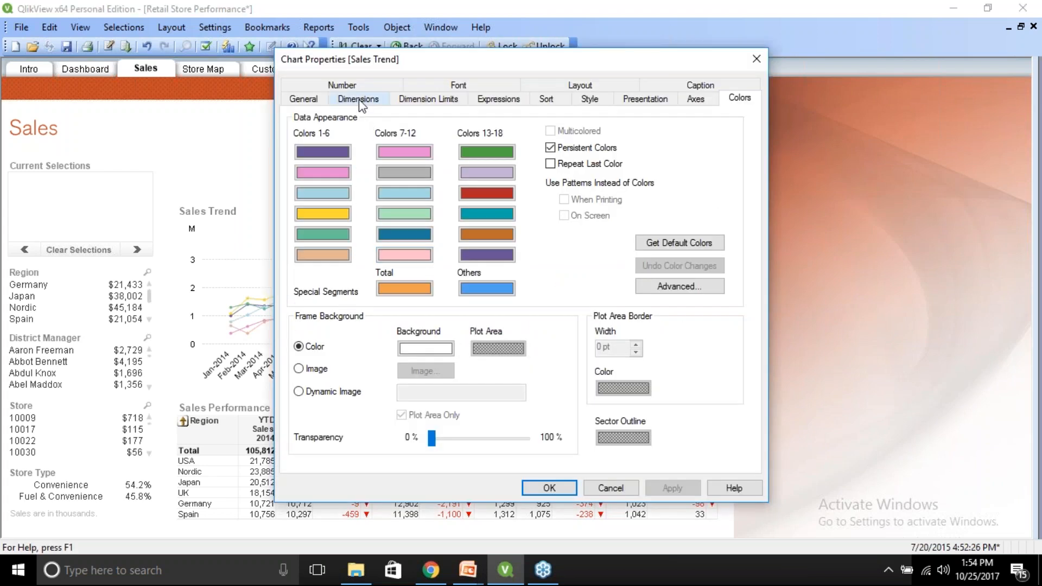
click(358, 99)
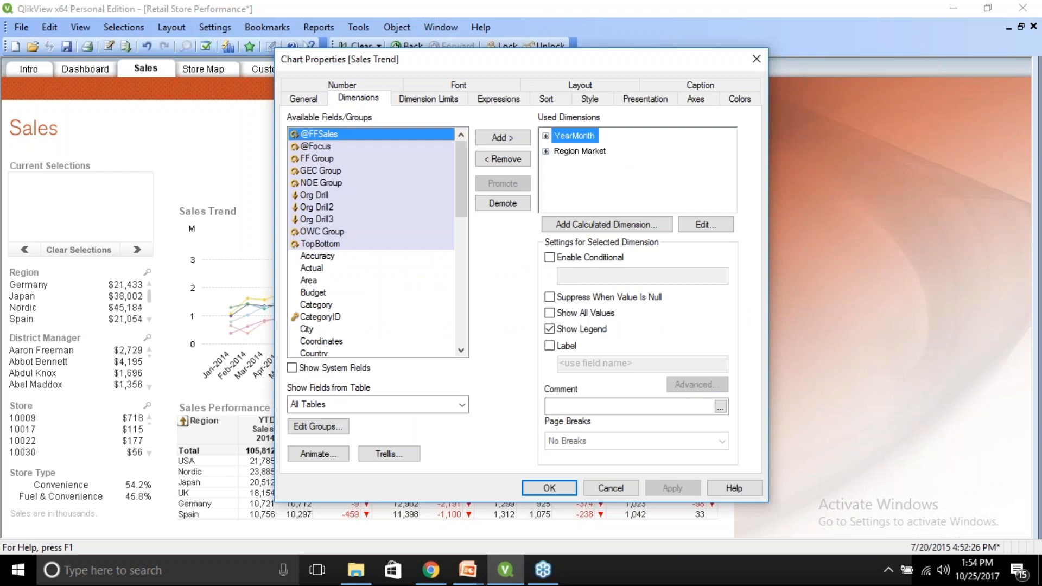
click(570, 152)
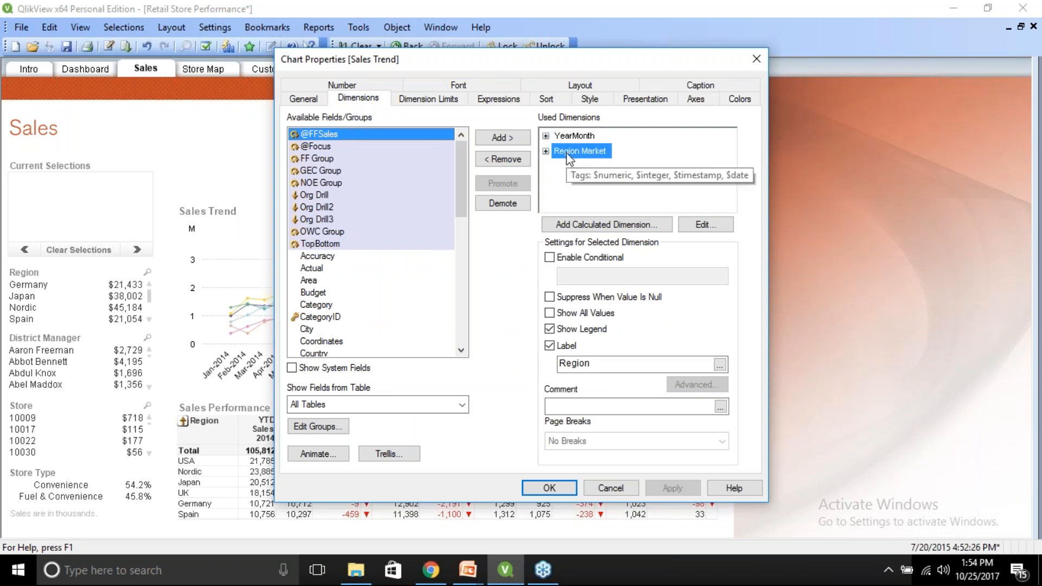
click(508, 161)
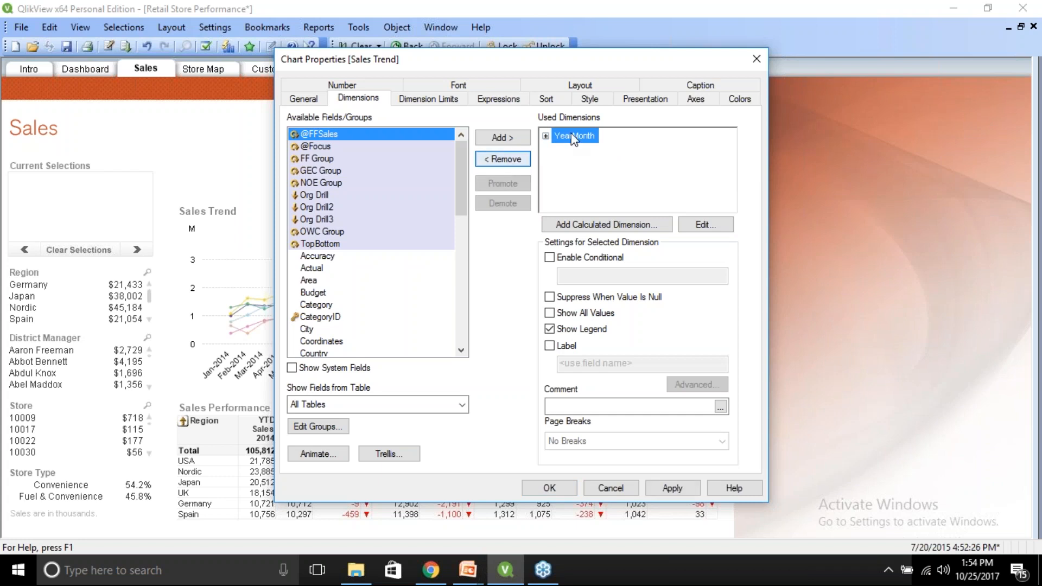
click(507, 159)
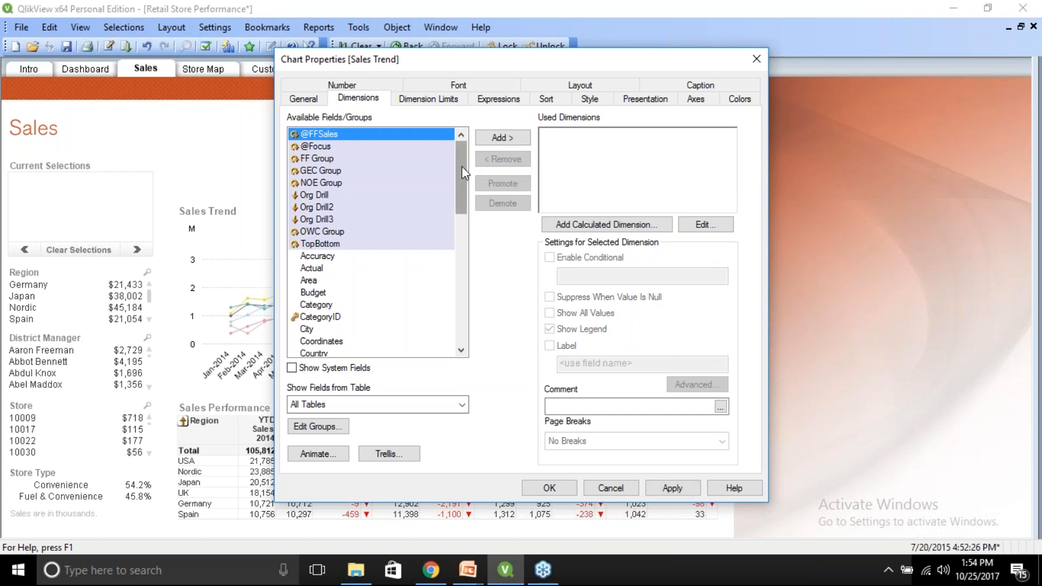
drag(461, 178, 461, 222)
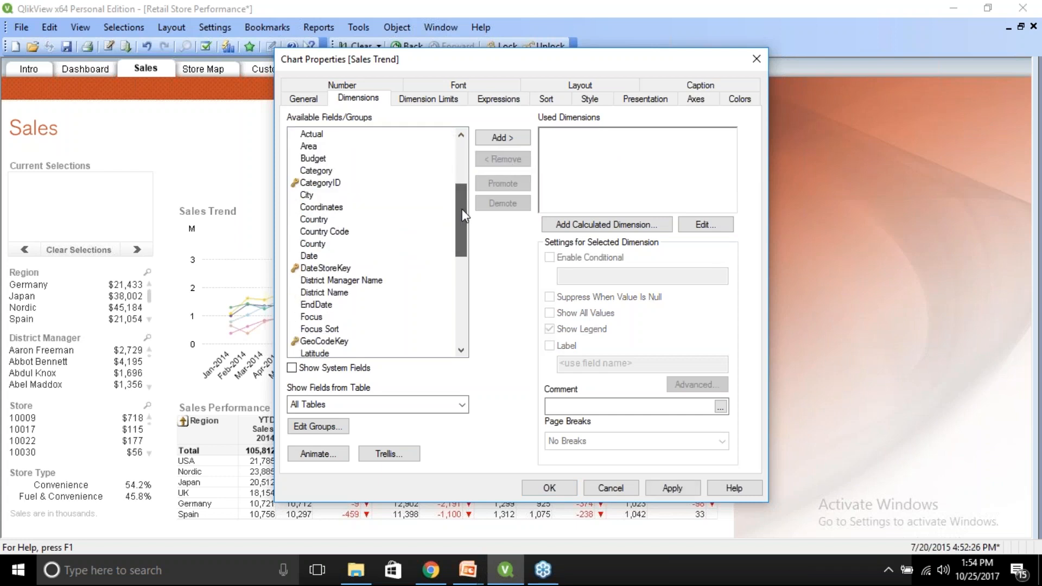
click(314, 224)
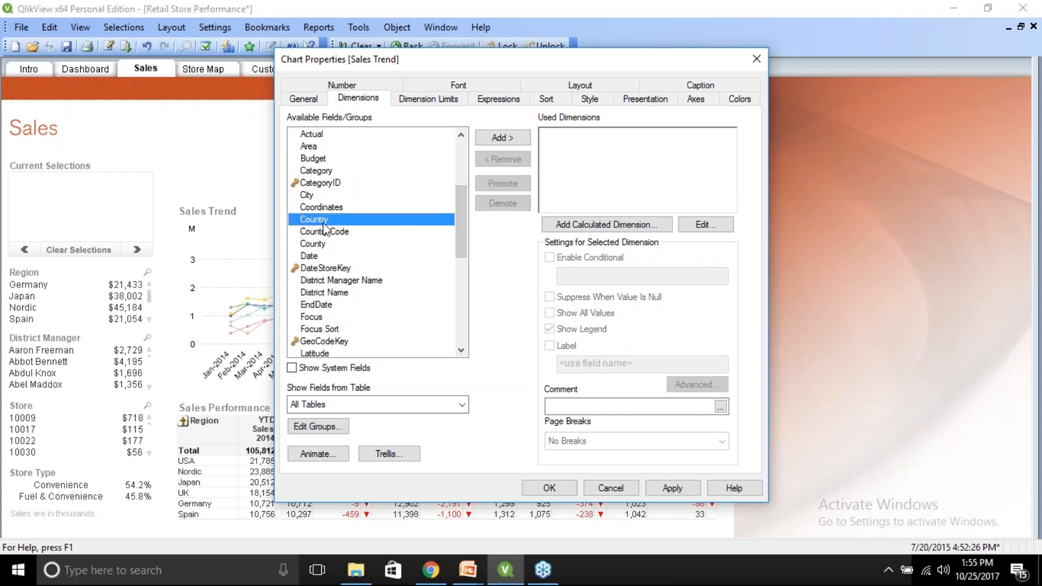
click(663, 491)
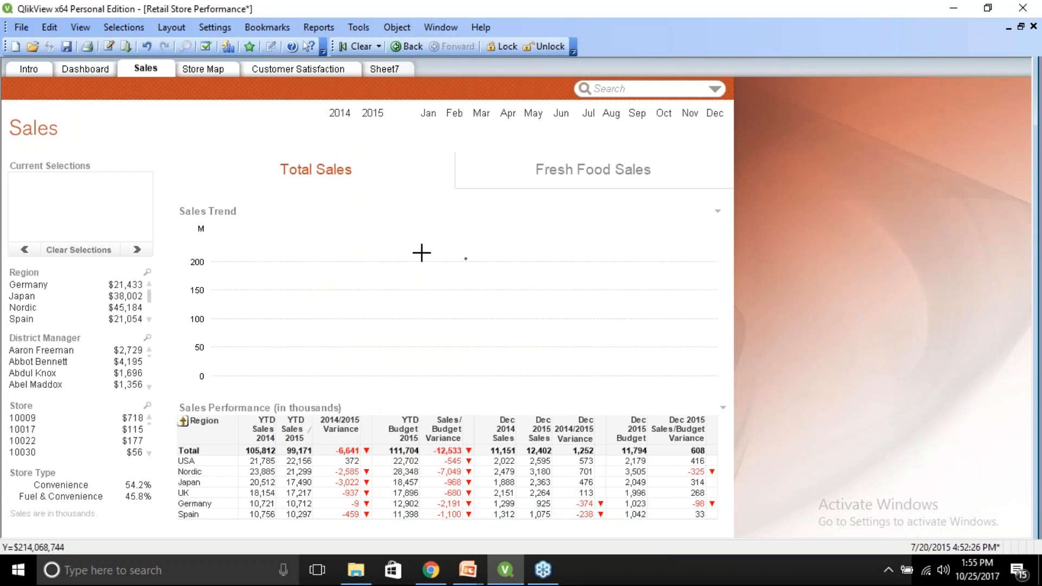
Add Country as the Sales Trend chart's dimension, apply and confirm.
right_click(421, 252)
click(434, 262)
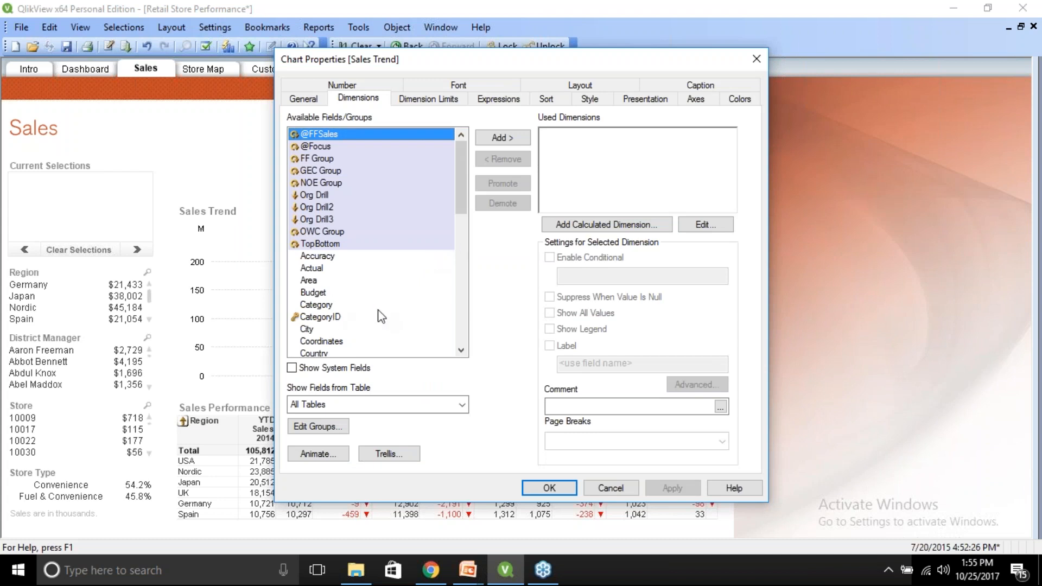
click(328, 355)
click(502, 139)
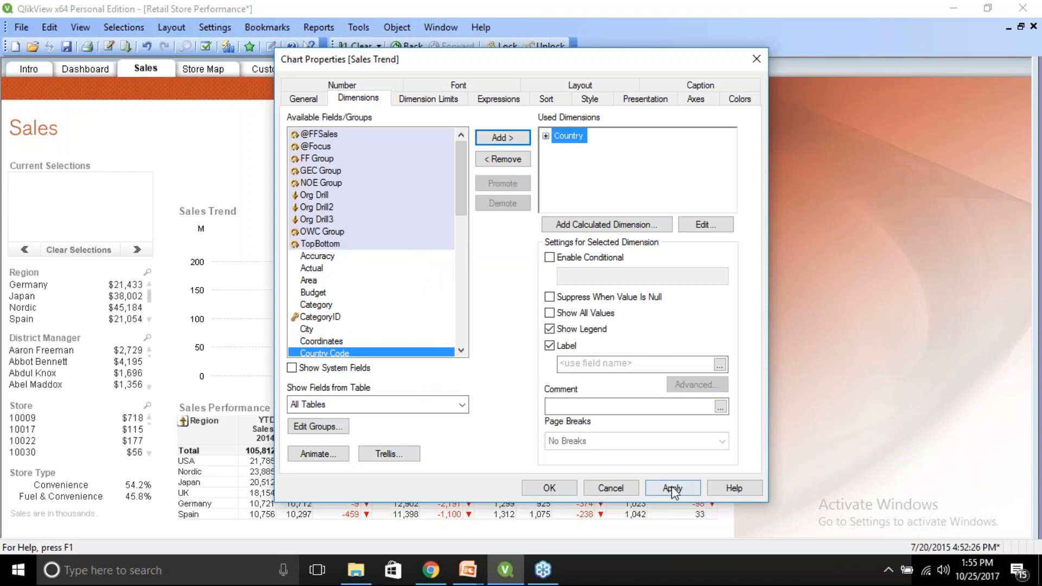
click(672, 488)
click(549, 488)
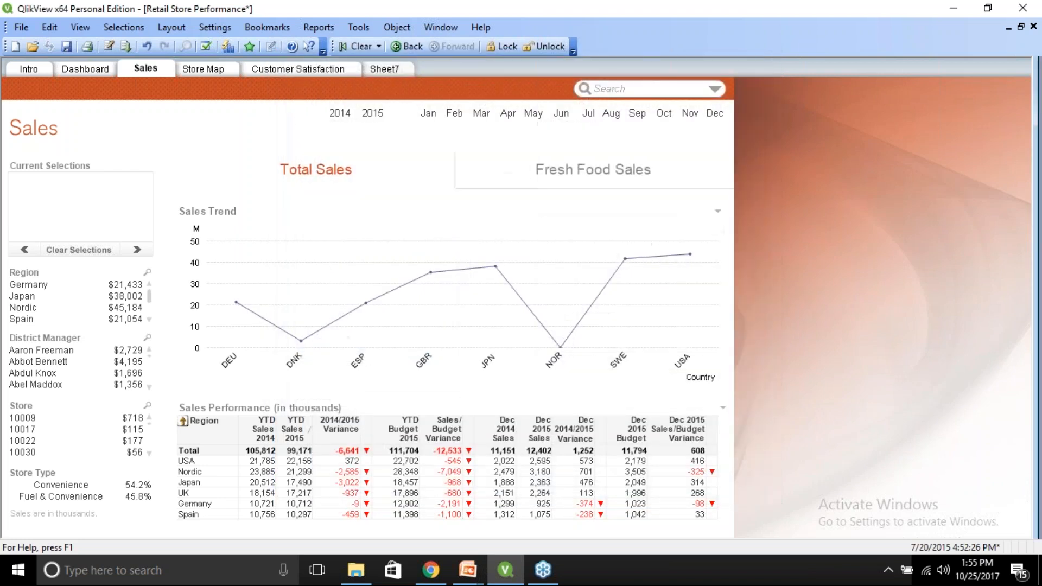
Remove the Country dimension from the Sales Trend chart and cancel the properties dialog.
right_click(390, 265)
click(403, 274)
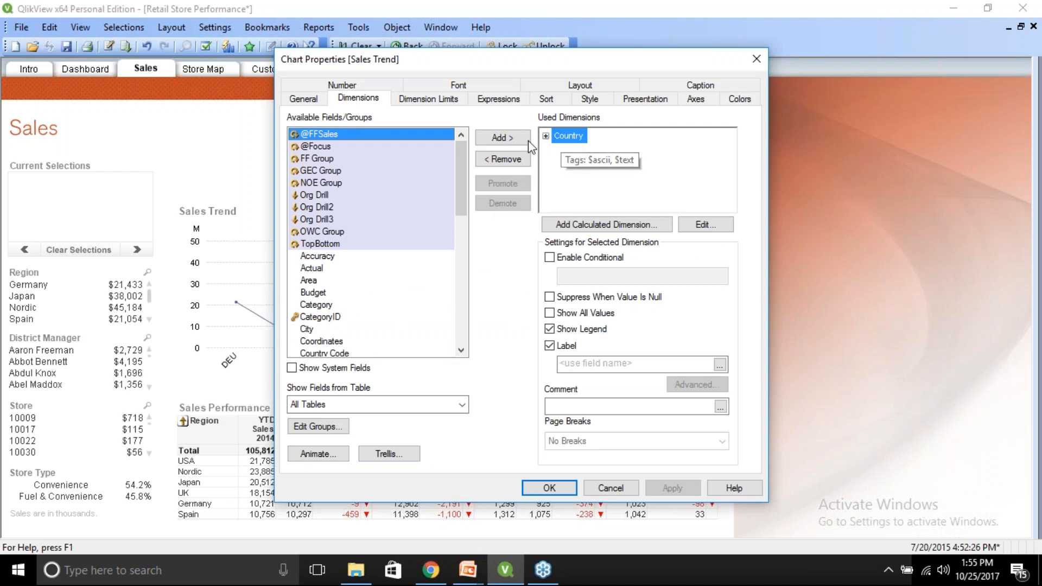
click(509, 159)
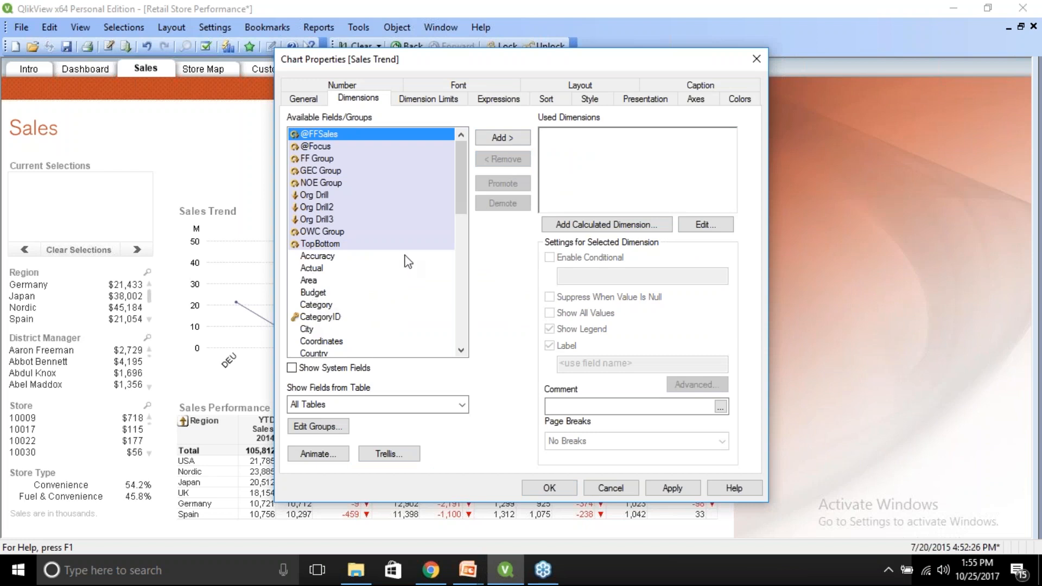
click(609, 488)
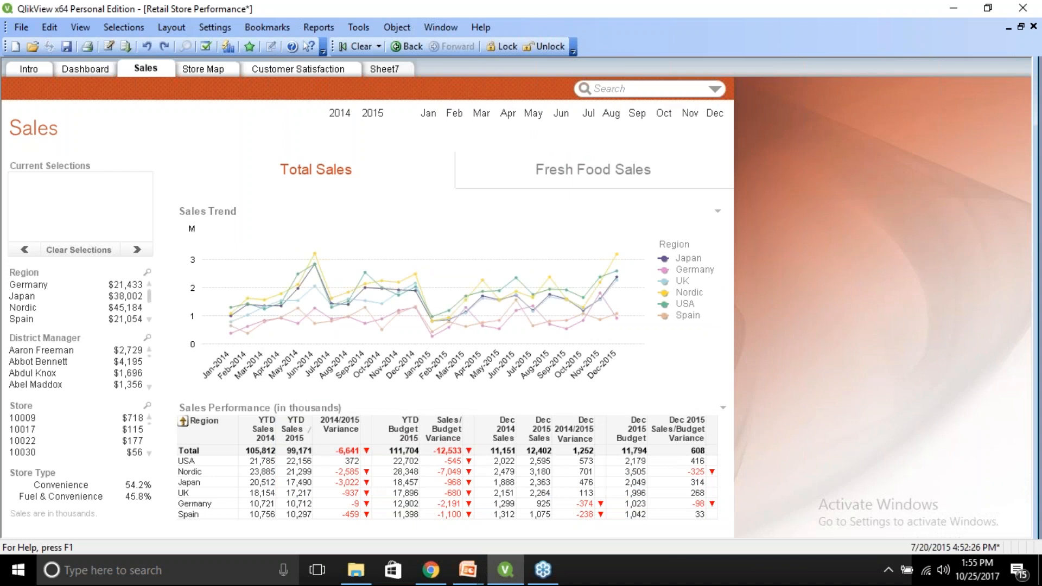
Edit the Sales Trend chart's YearMonth dimension, replacing its expression with the Country field.
right_click(453, 268)
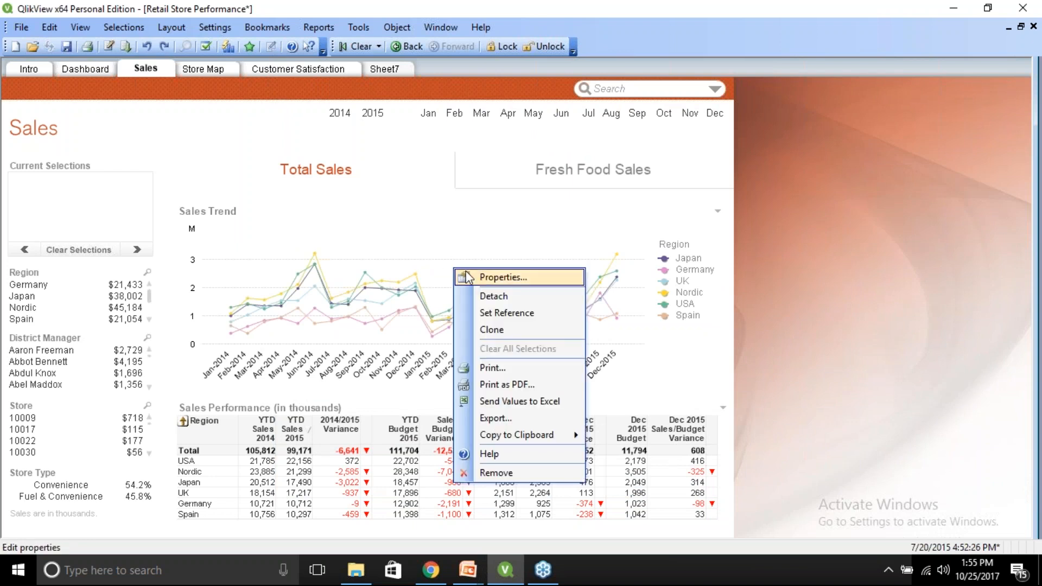
click(497, 279)
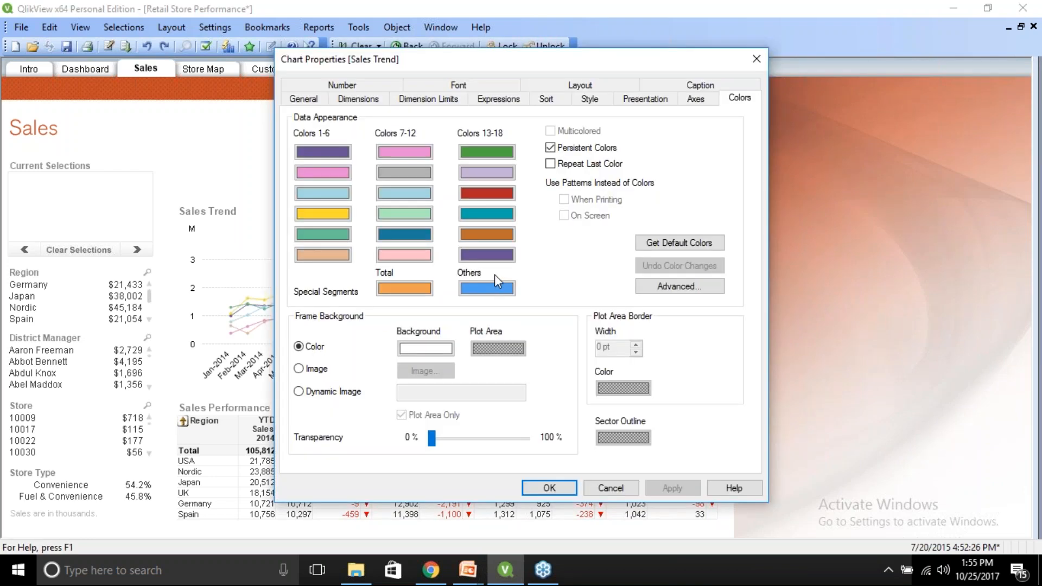
drag(492, 66, 651, 134)
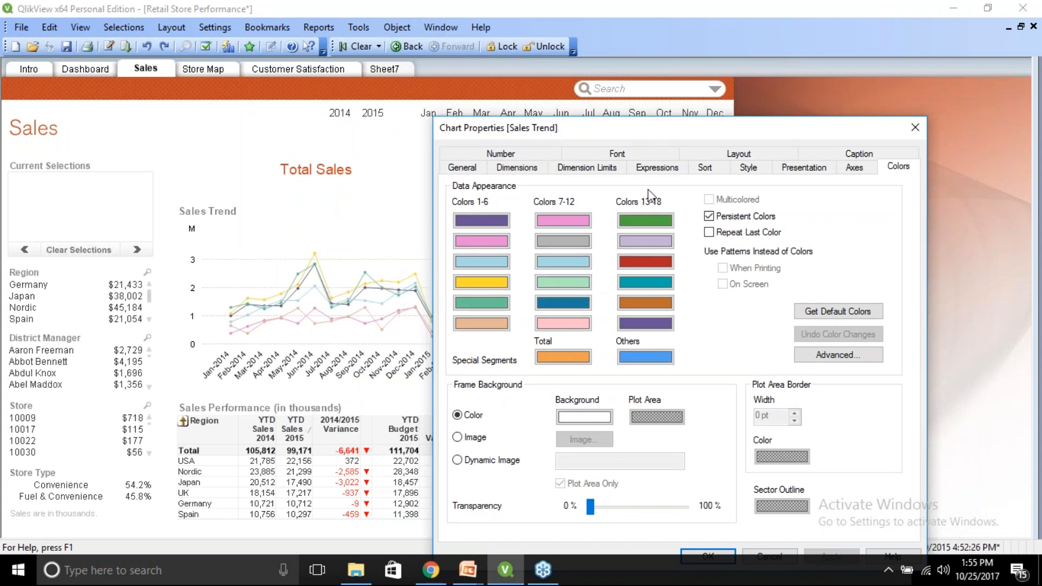
click(600, 167)
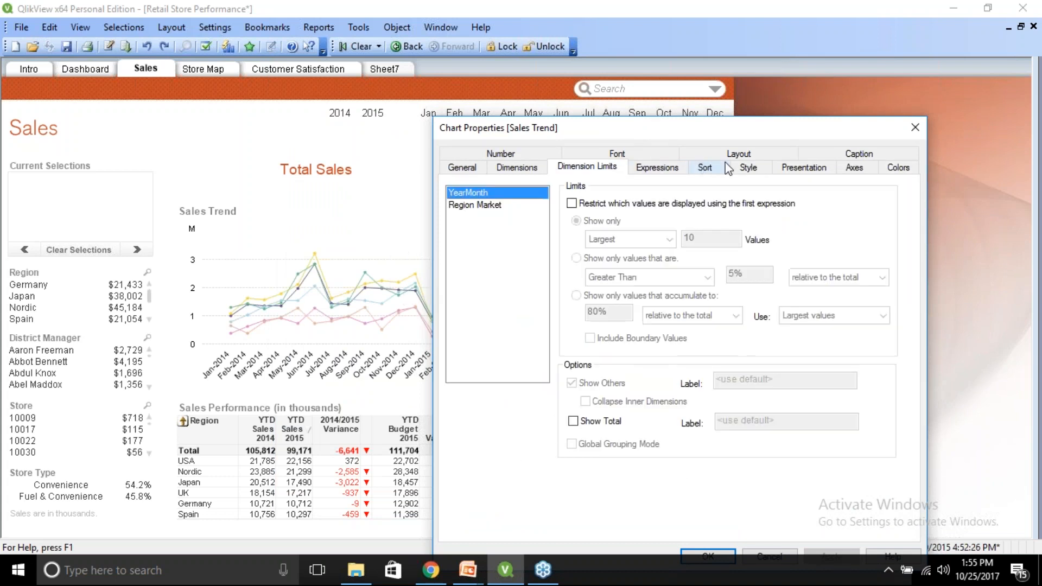
click(804, 167)
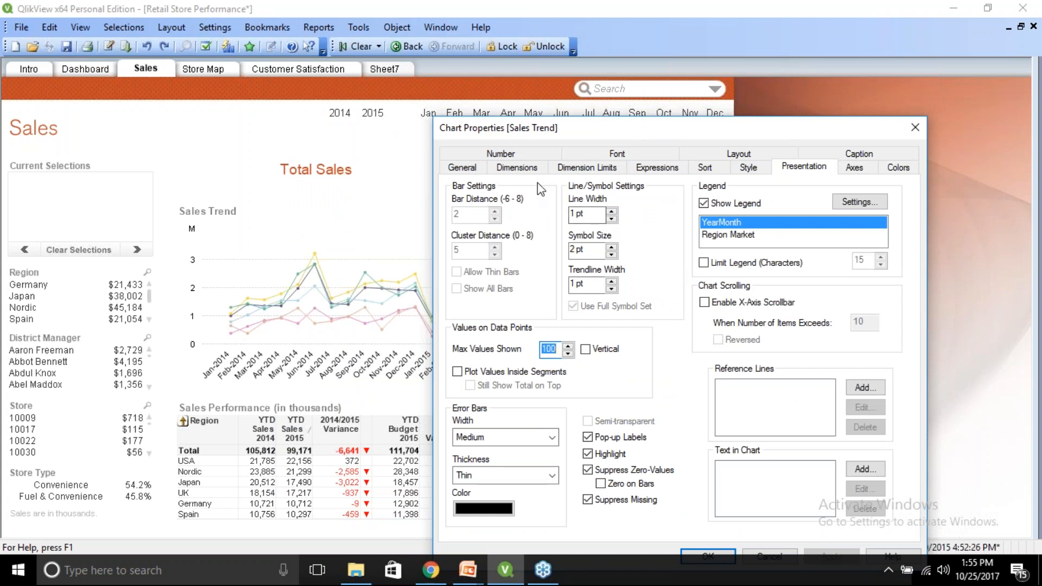
click(517, 167)
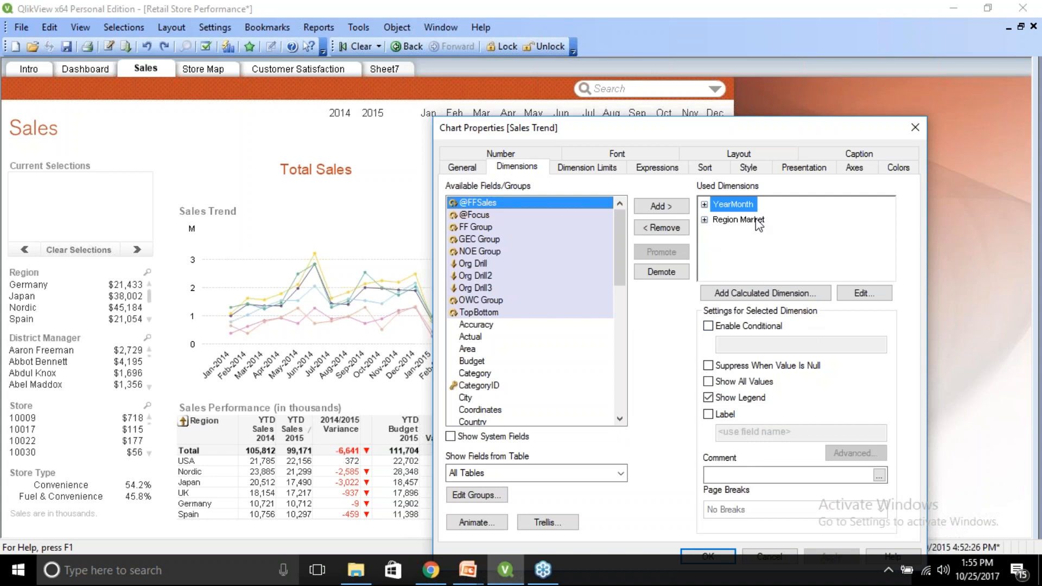
click(866, 295)
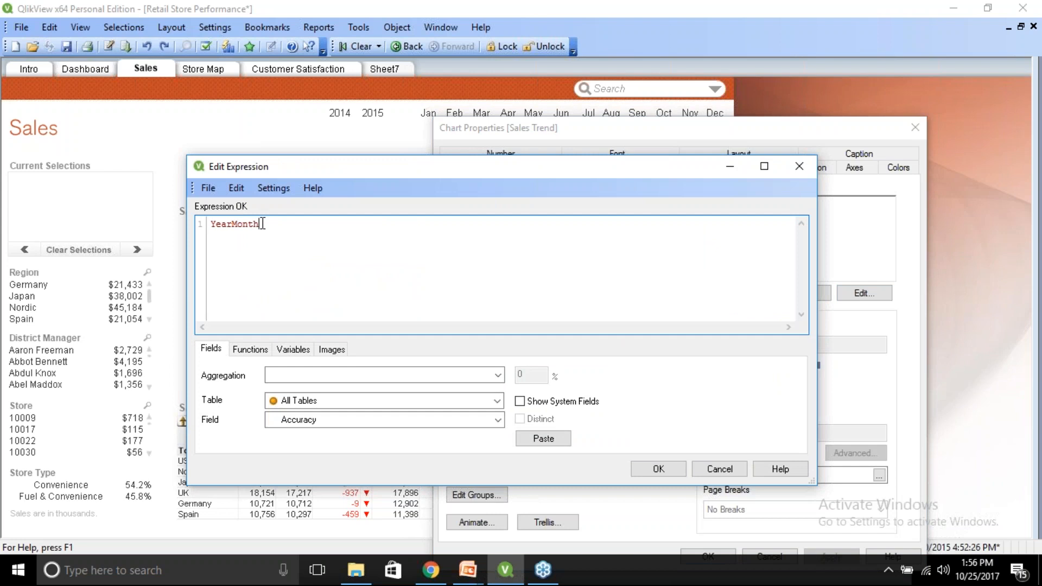
key(BackSpace)
key(BackSpace)
key(BackSpace)
key(BackSpace)
key(BackSpace)
key(BackSpace)
key(BackSpace)
key(BackSpace)
key(BackSpace)
click(355, 400)
click(356, 401)
click(337, 422)
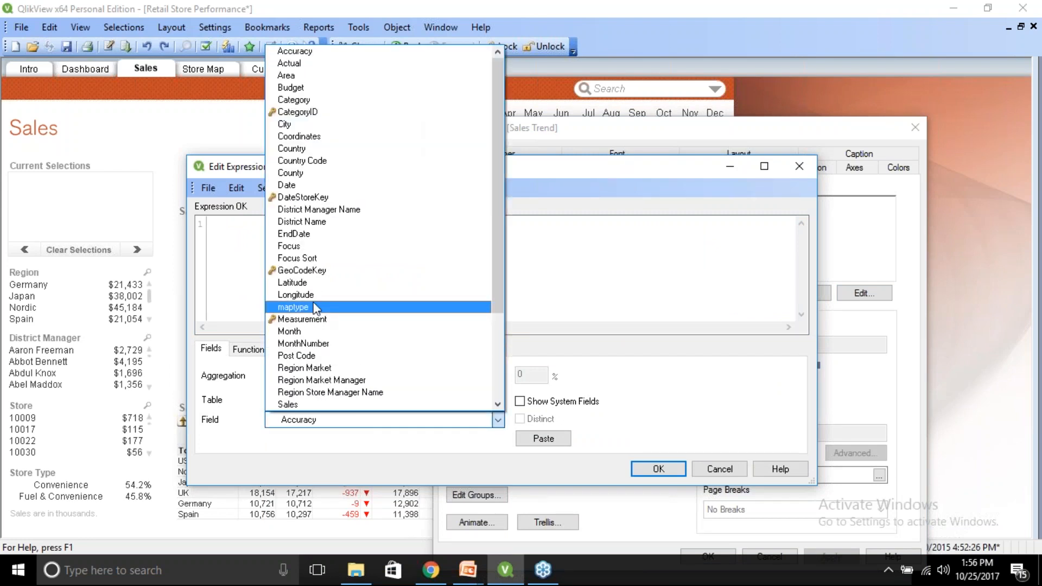
click(293, 149)
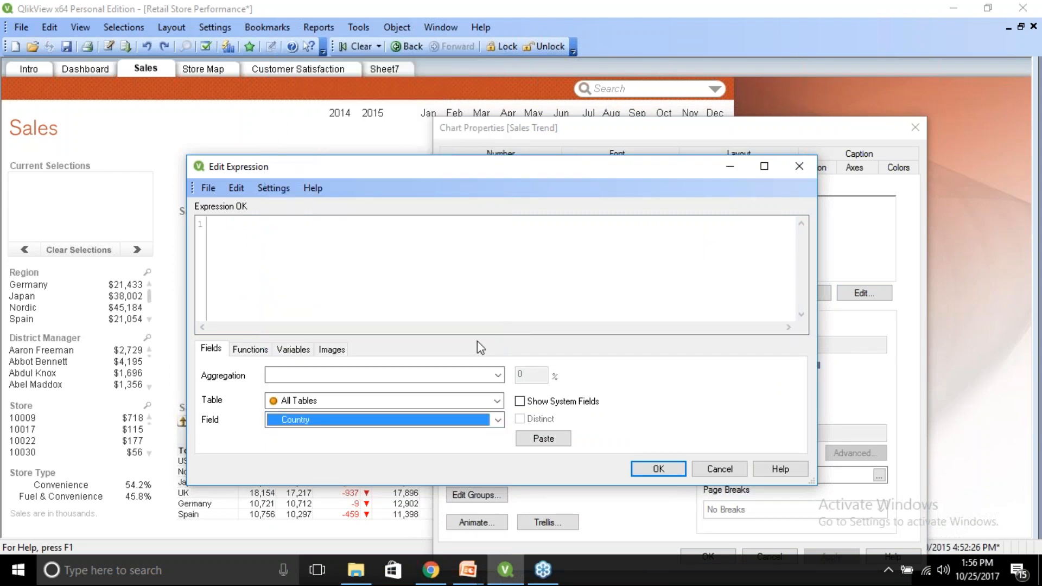
click(543, 442)
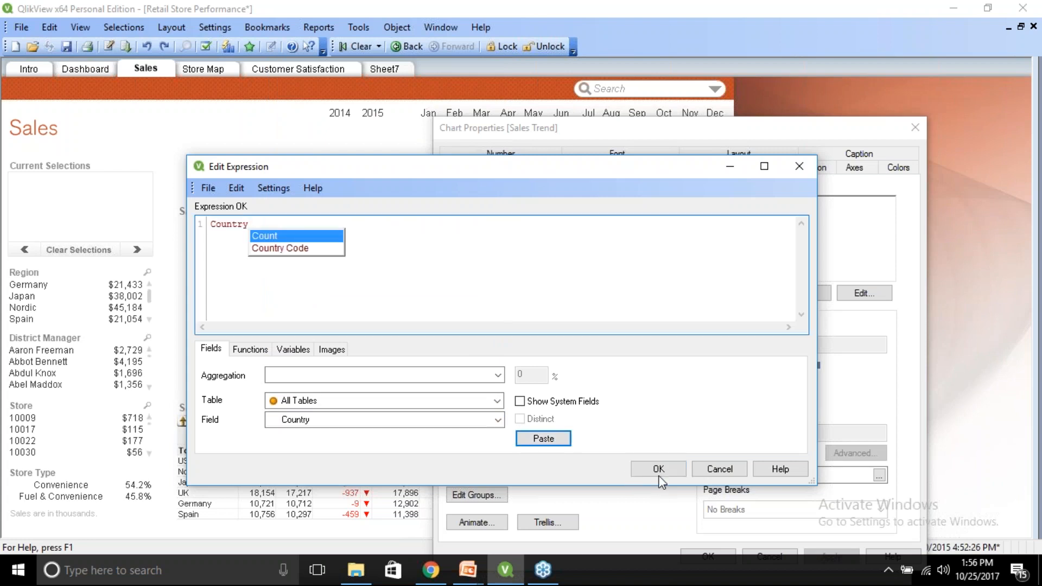
click(651, 473)
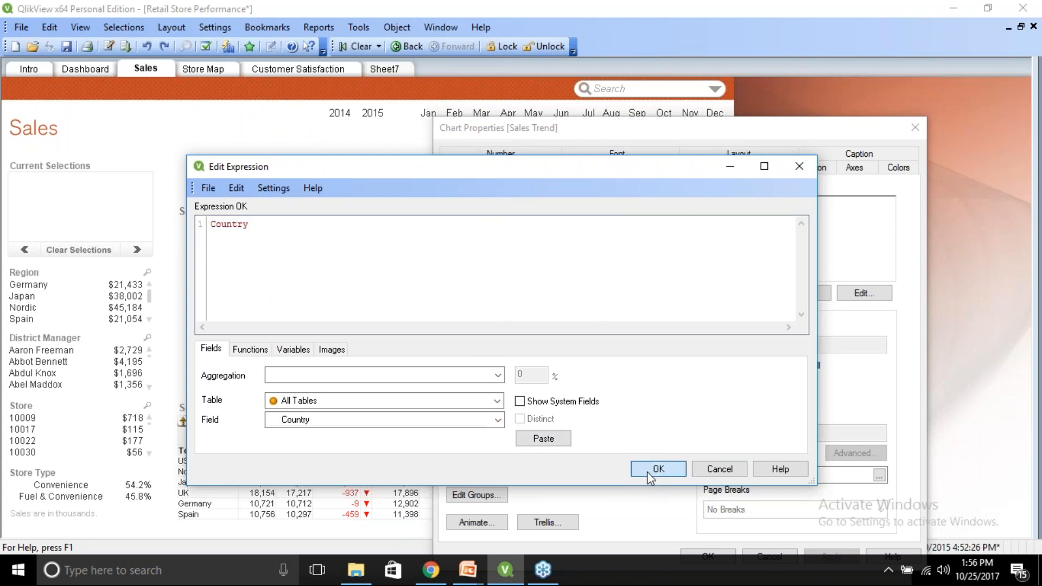
Remove the Region Market dimension from the Sales Trend chart and confirm with OK.
click(727, 220)
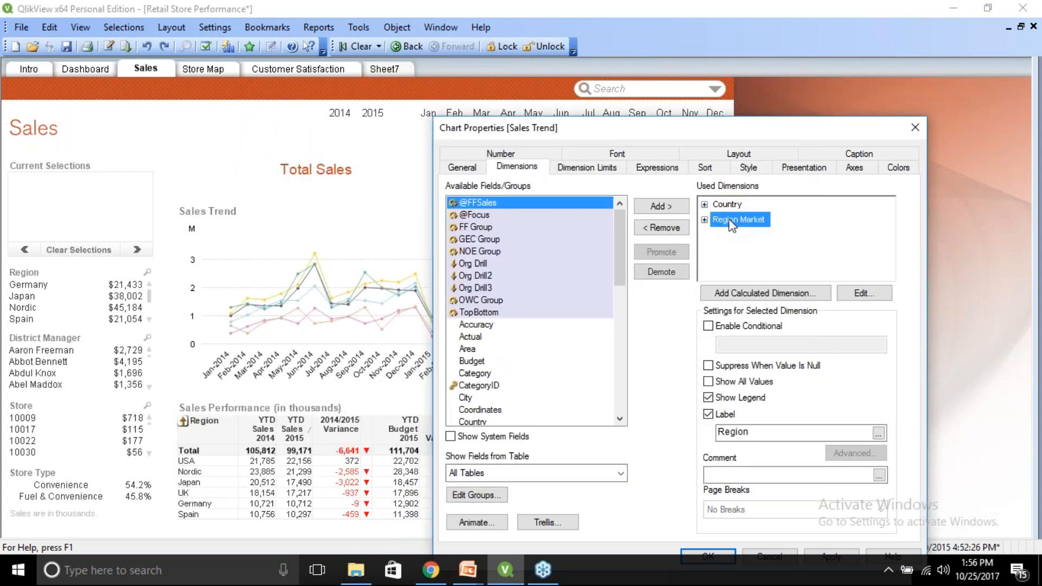
click(666, 228)
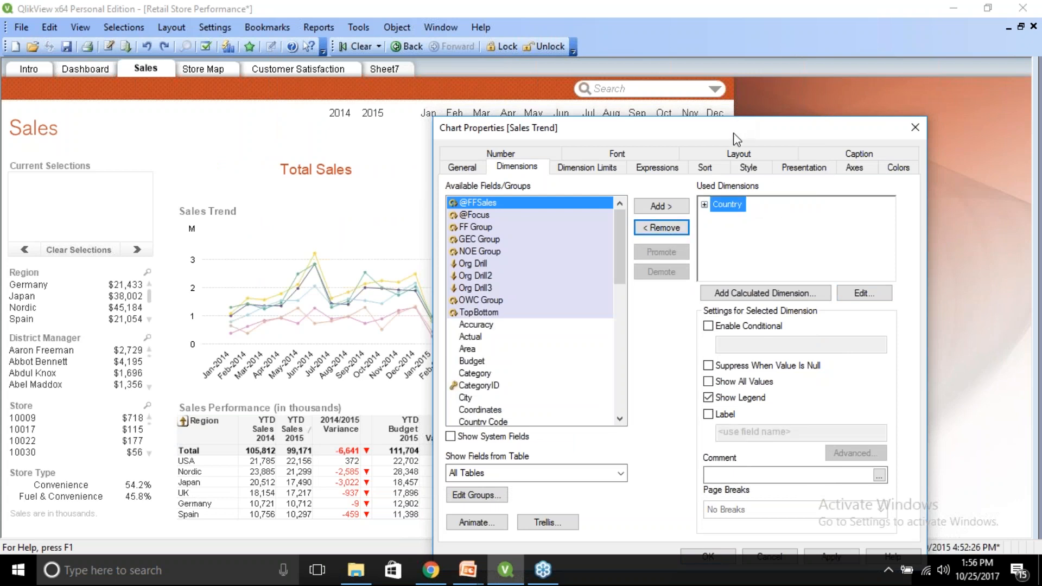
drag(737, 139, 731, 89)
click(706, 511)
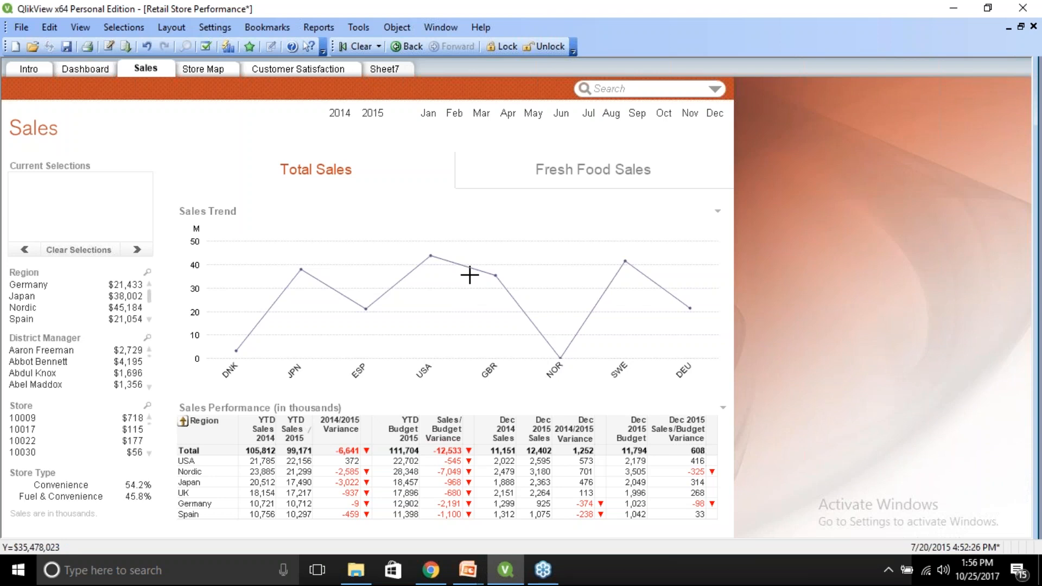
Set the Sales Trend chart's layout to show conditionally with the condition 0 and confirm.
right_click(432, 240)
click(472, 249)
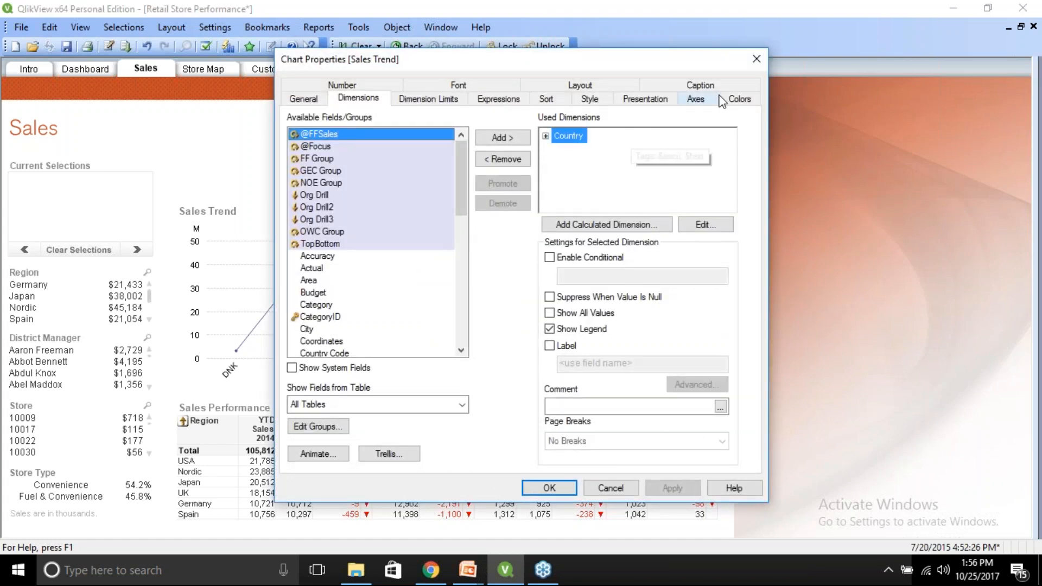
click(591, 89)
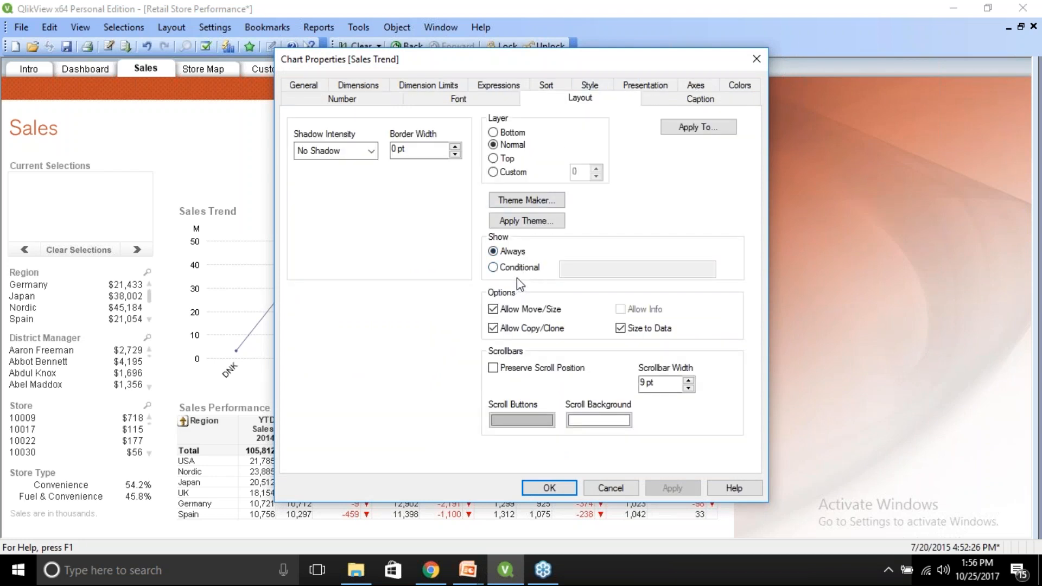
click(493, 267)
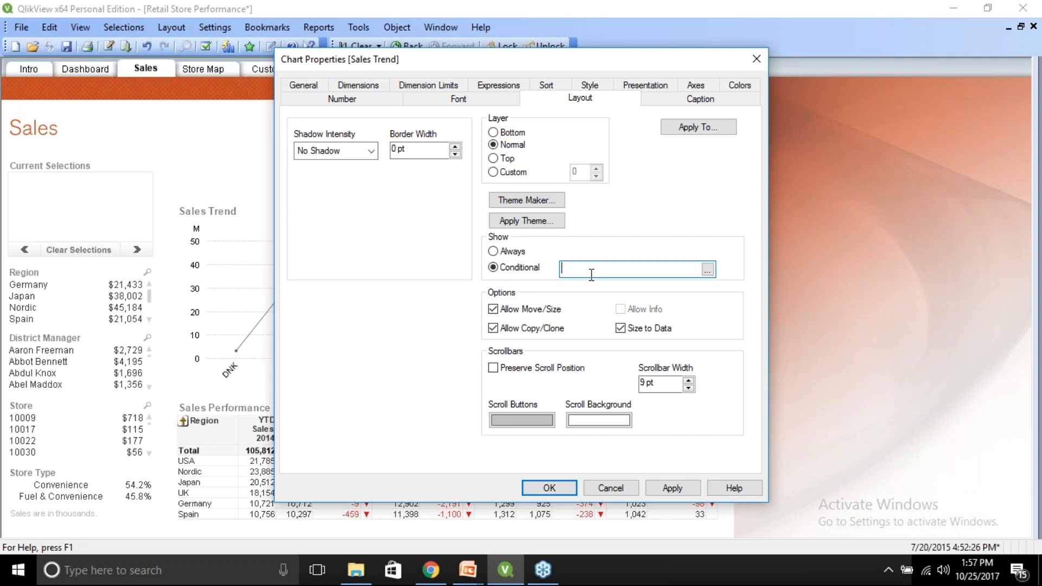
text(0)
click(546, 491)
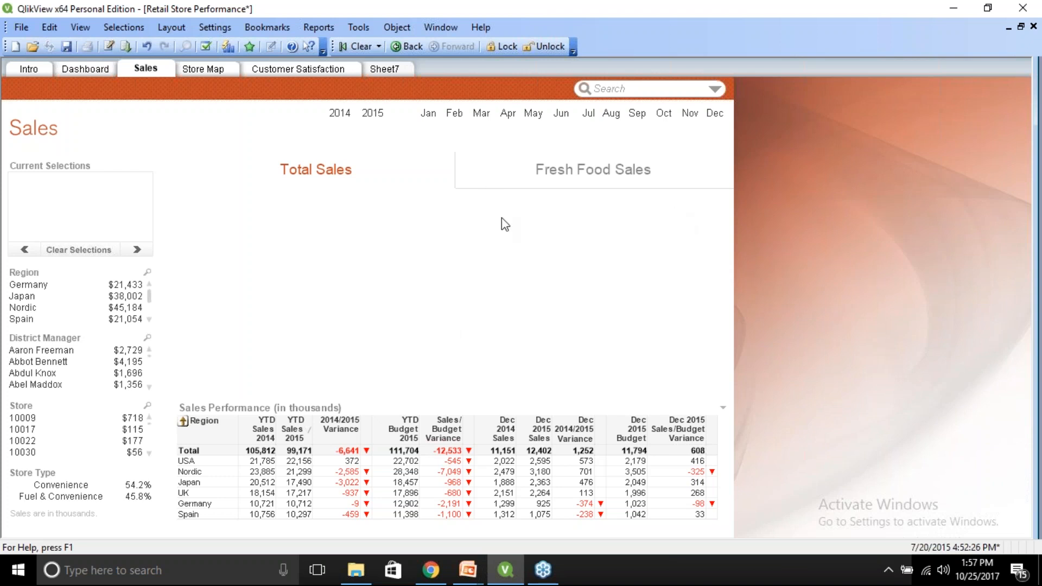
Enable the Show All Sheets and Objects privilege in the document's security properties and confirm.
click(219, 28)
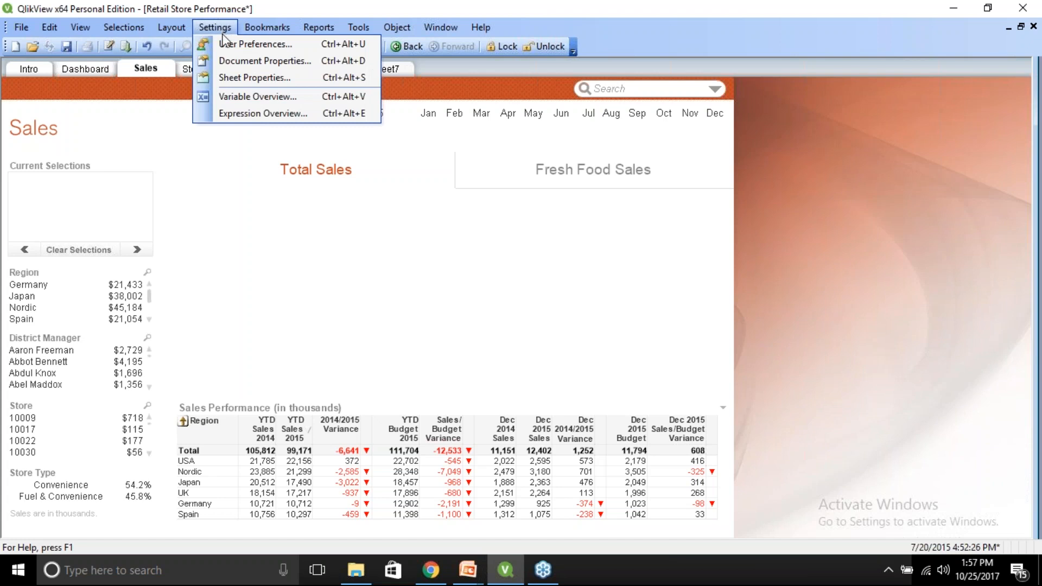
click(237, 61)
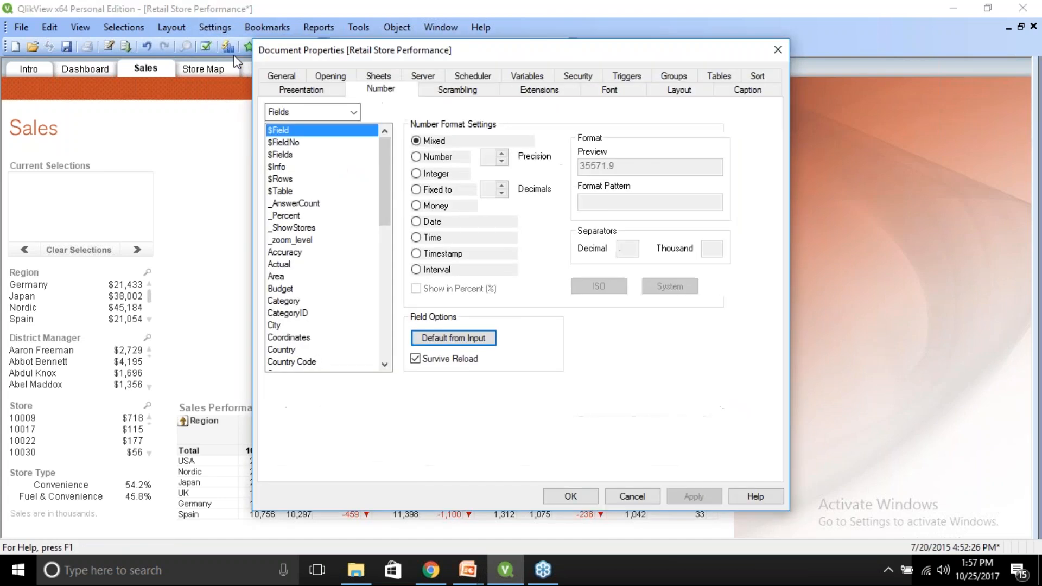
click(576, 80)
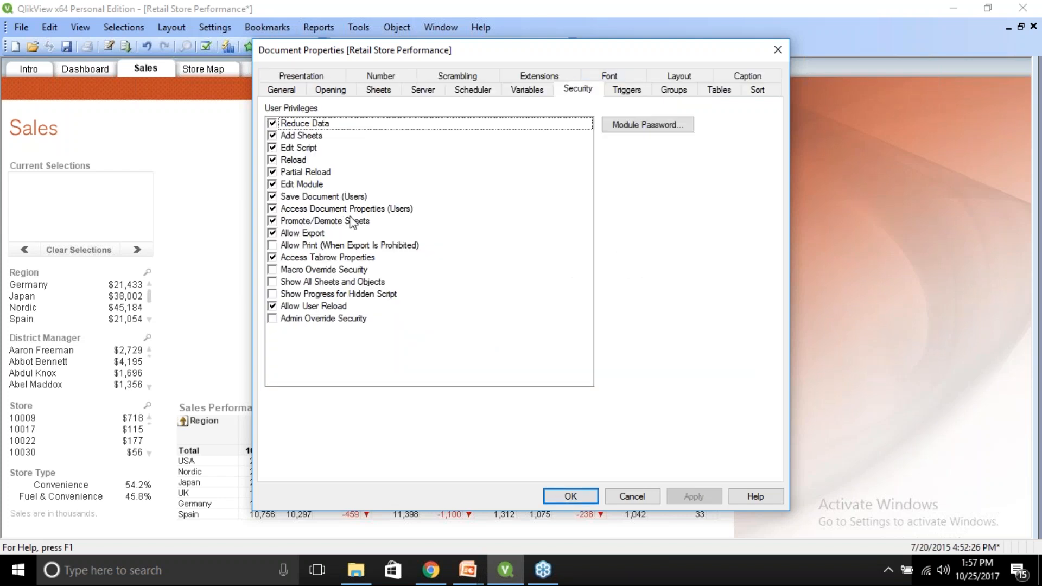
click(273, 283)
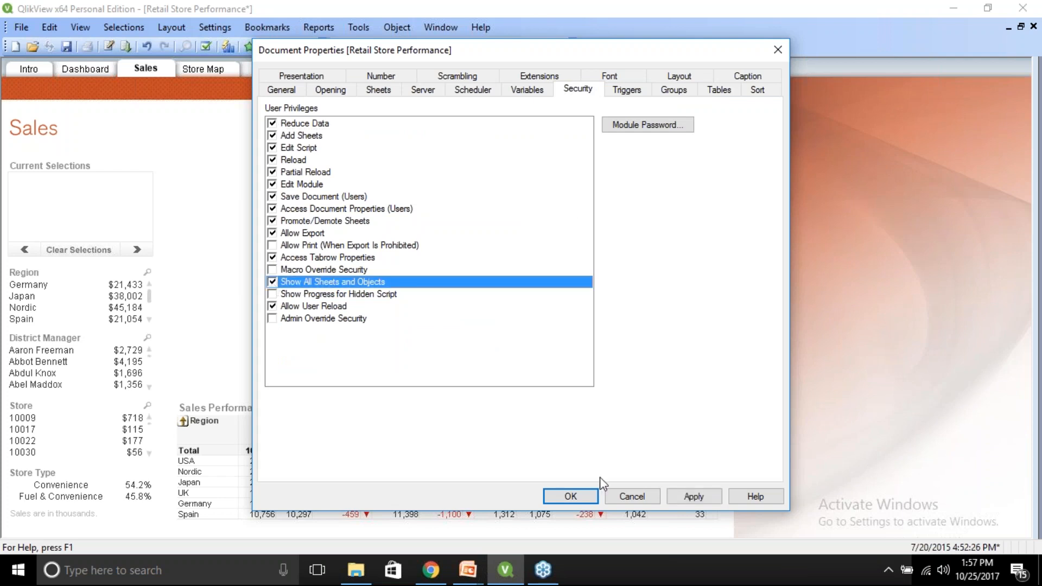
click(589, 500)
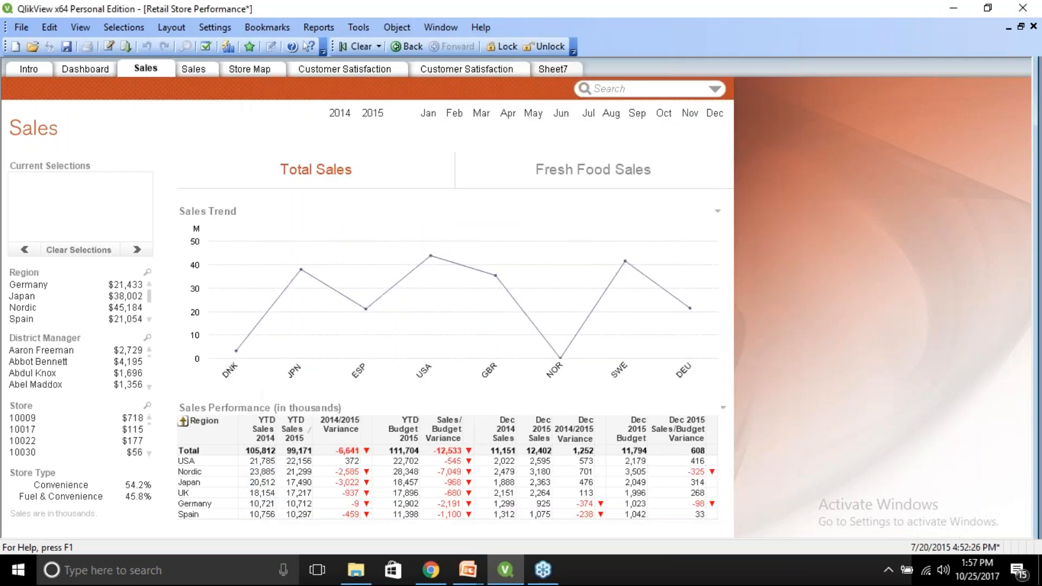
right_click(481, 203)
click(505, 215)
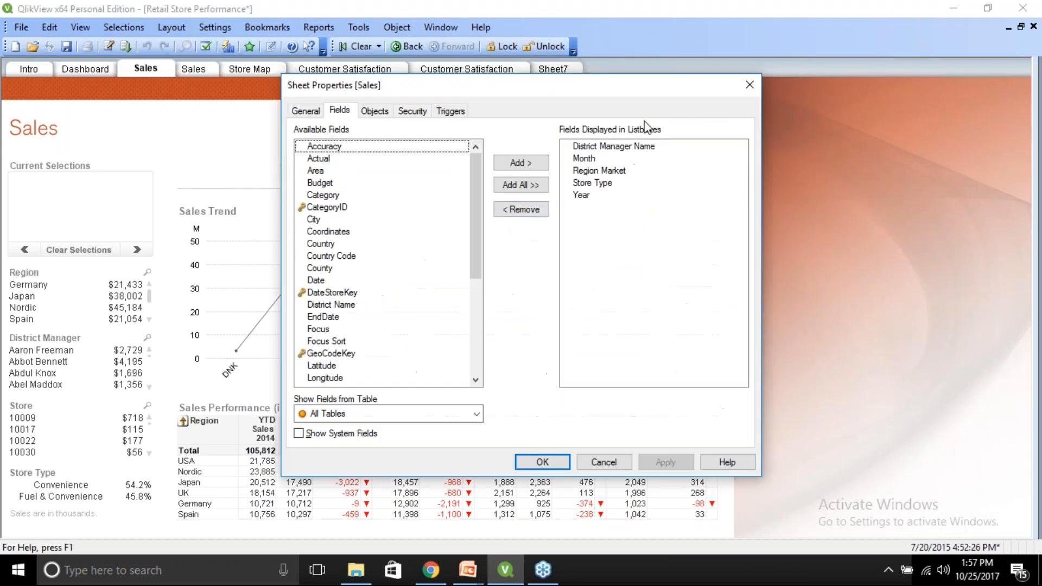
click(609, 465)
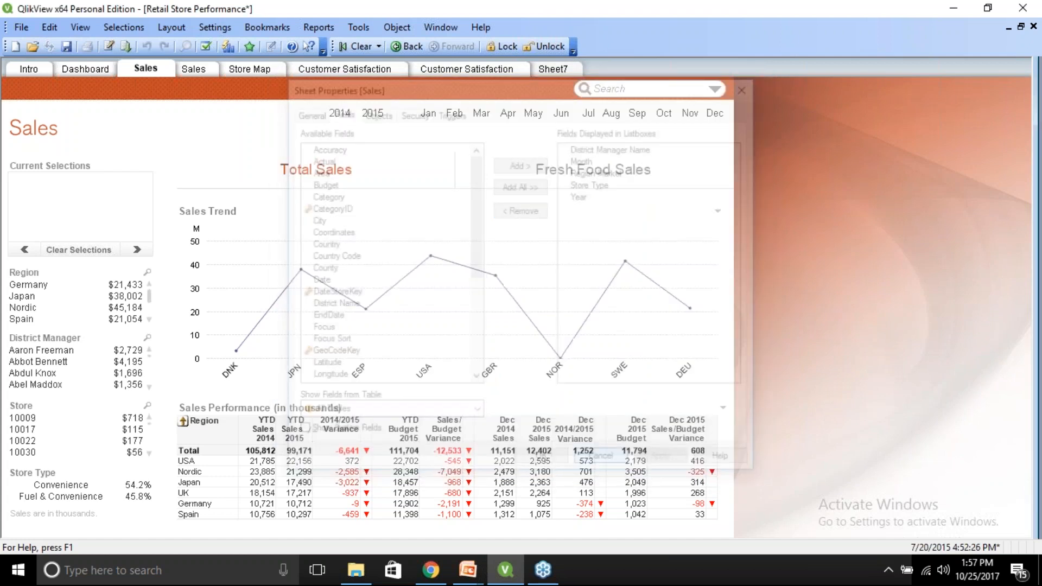
Clear the Sales Trend chart's show condition, set it to always show, and confirm.
right_click(274, 228)
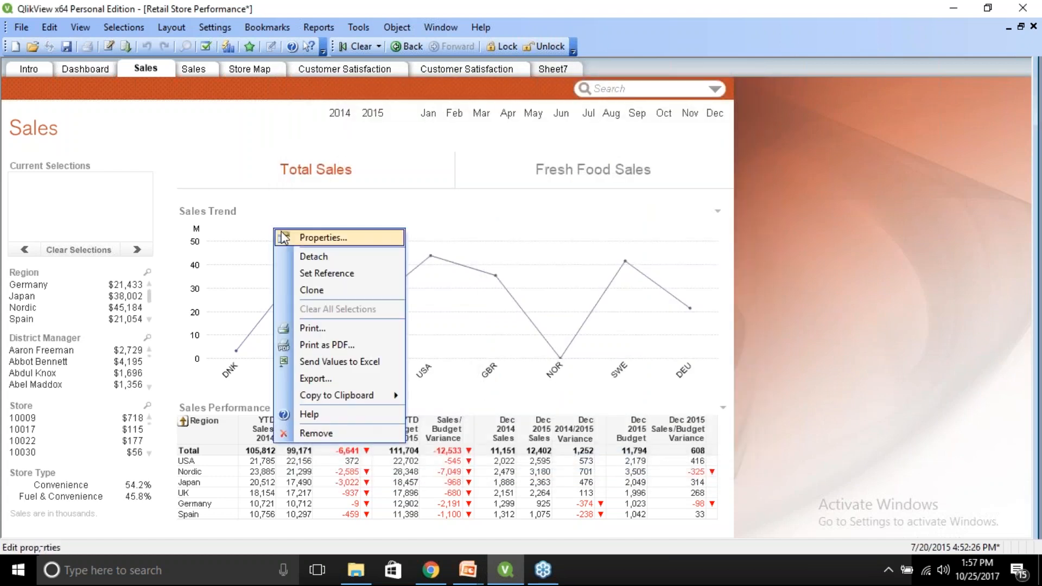
click(283, 237)
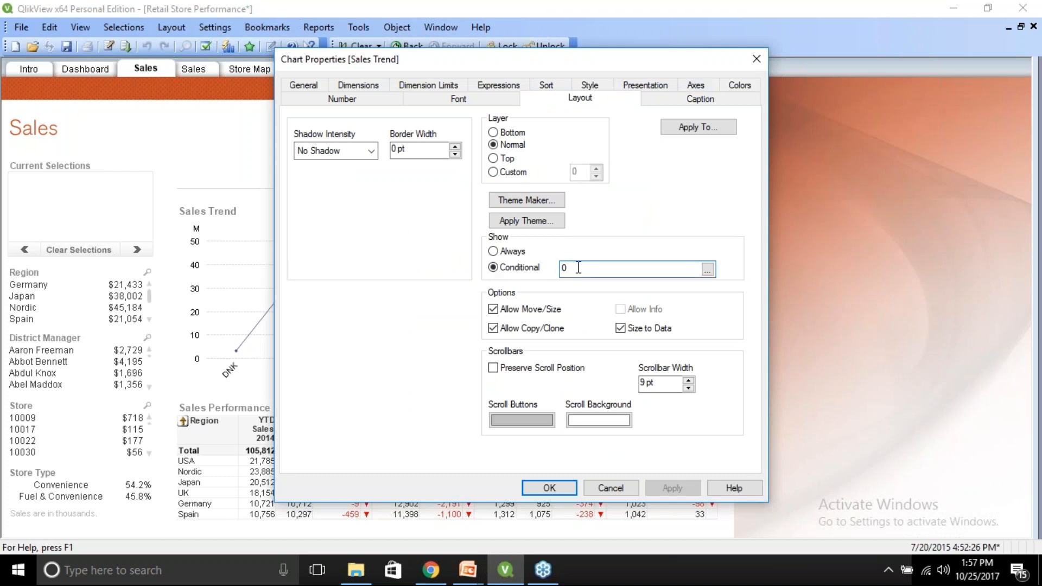
key(BackSpace)
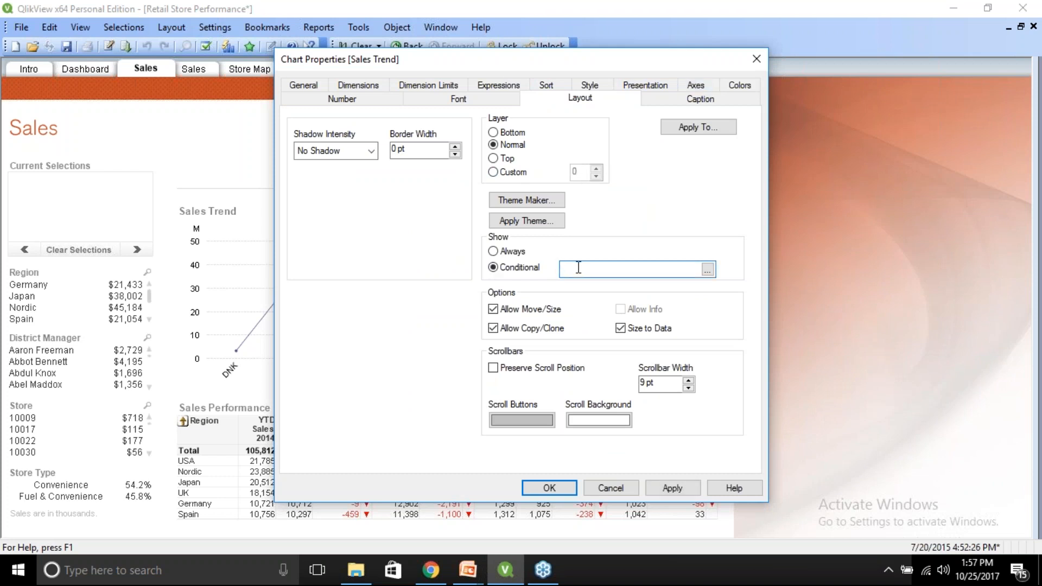
click(493, 252)
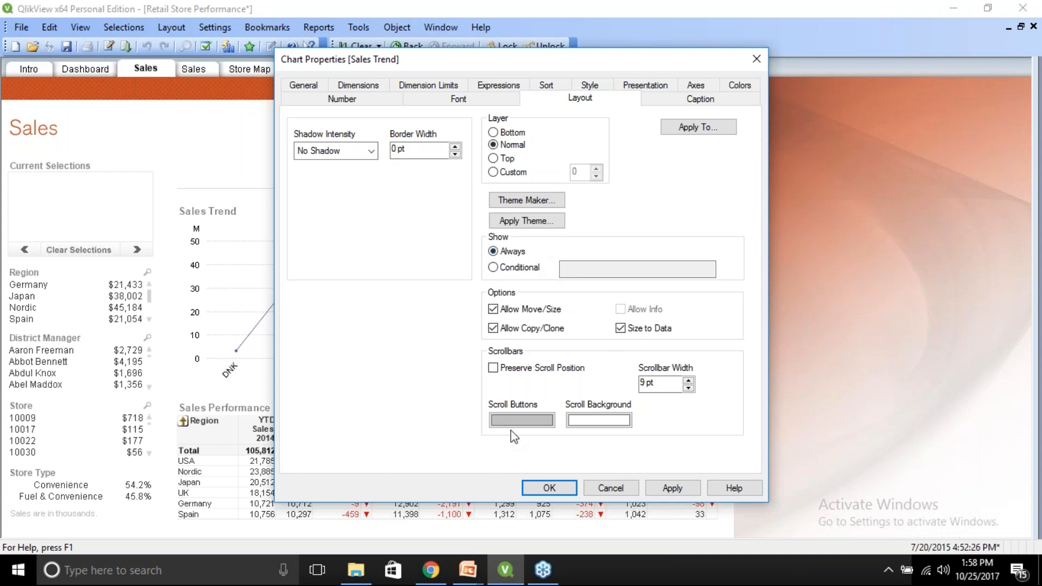
click(549, 488)
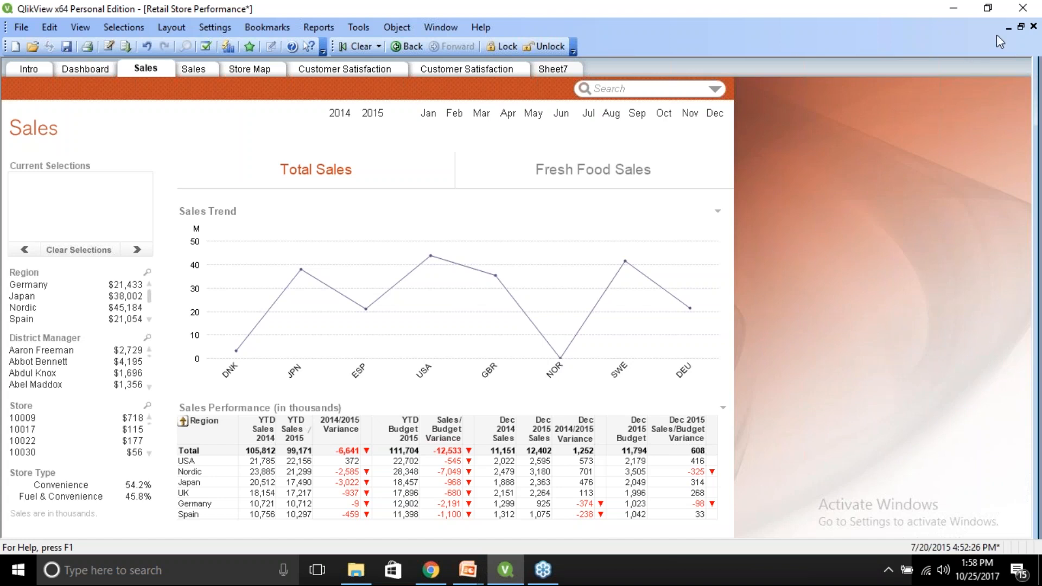
Close the Retail Store Performance document window.
click(1031, 28)
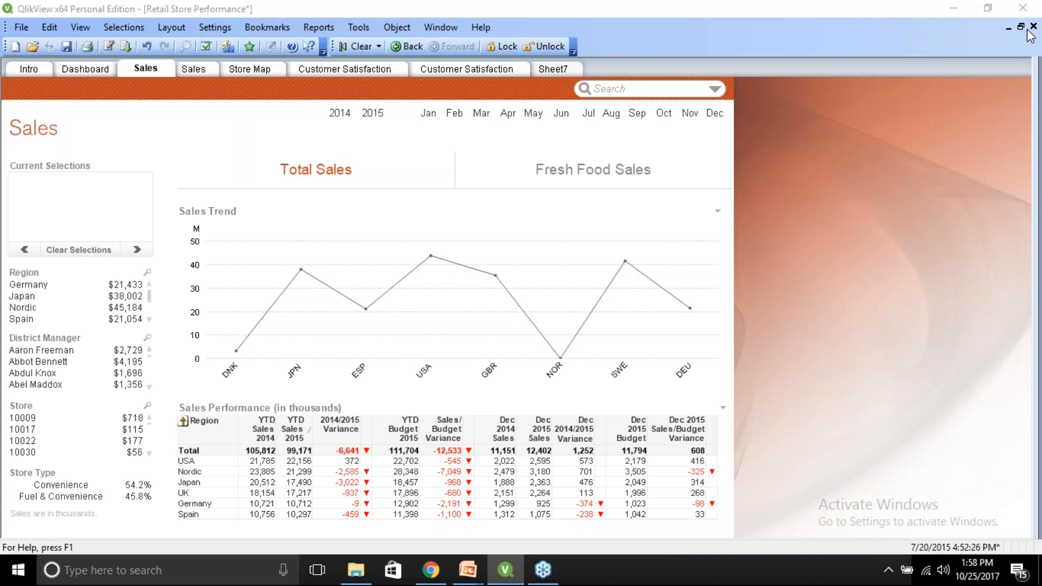